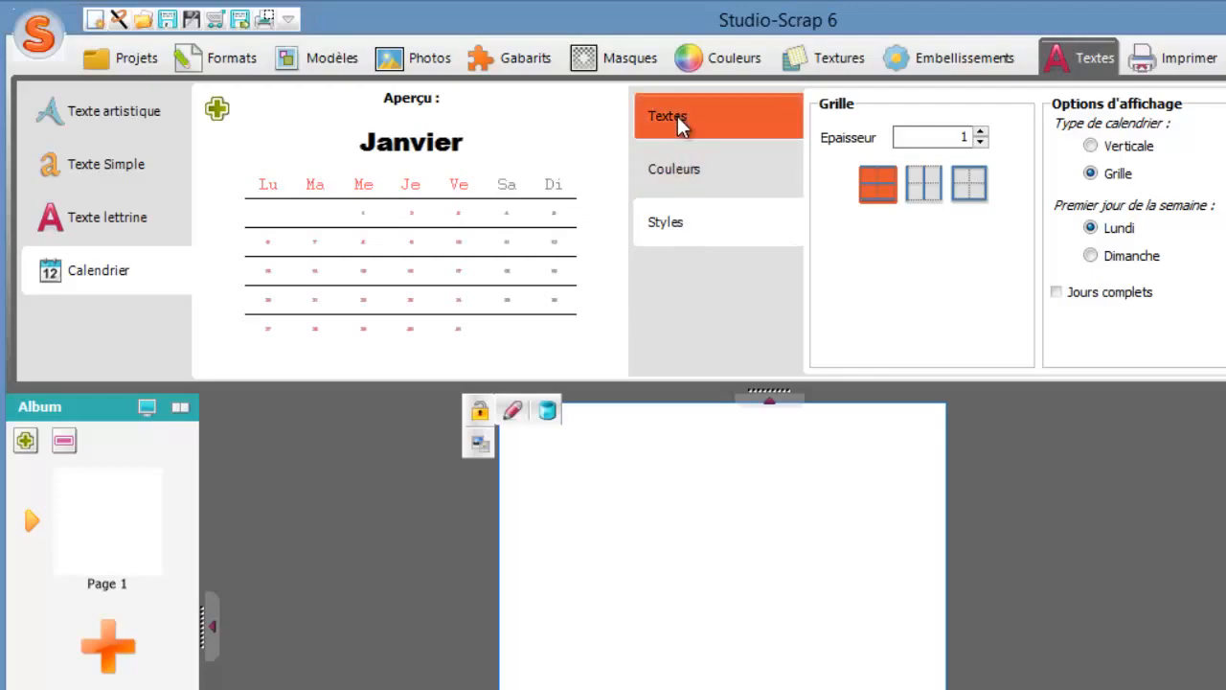
Try adding vertical lines and an outer border to the calendar grid, and remove the vertical lines
click(678, 124)
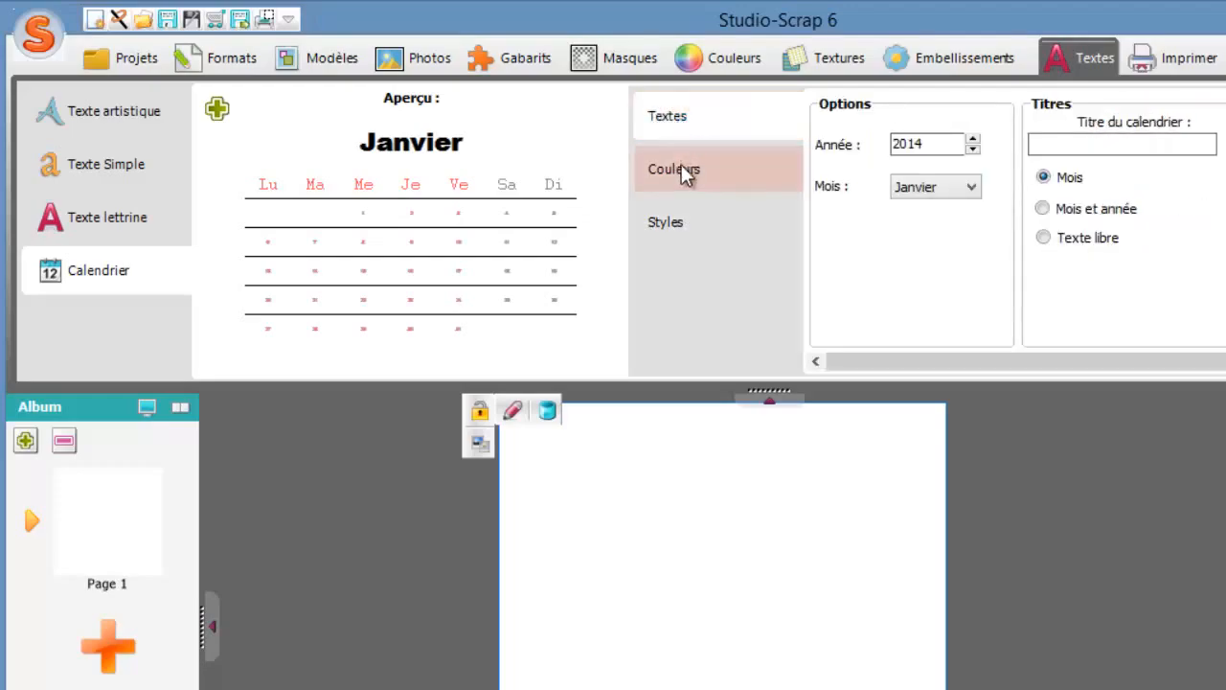
click(681, 163)
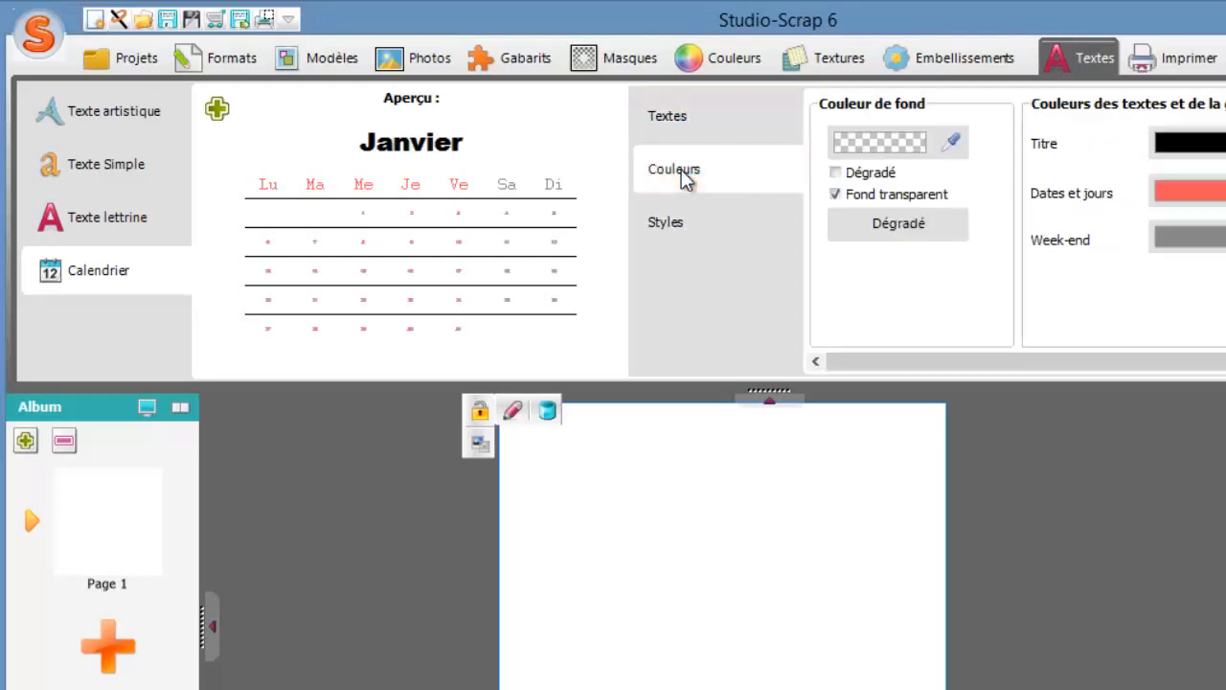
click(679, 221)
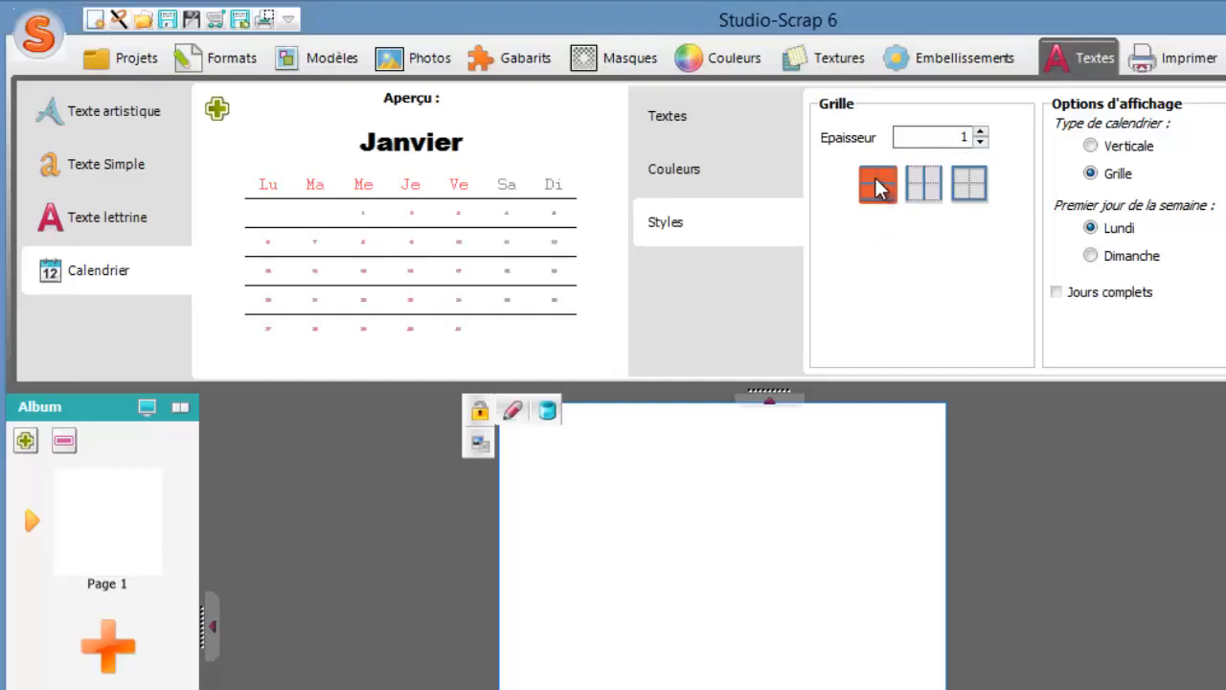
click(926, 187)
click(970, 187)
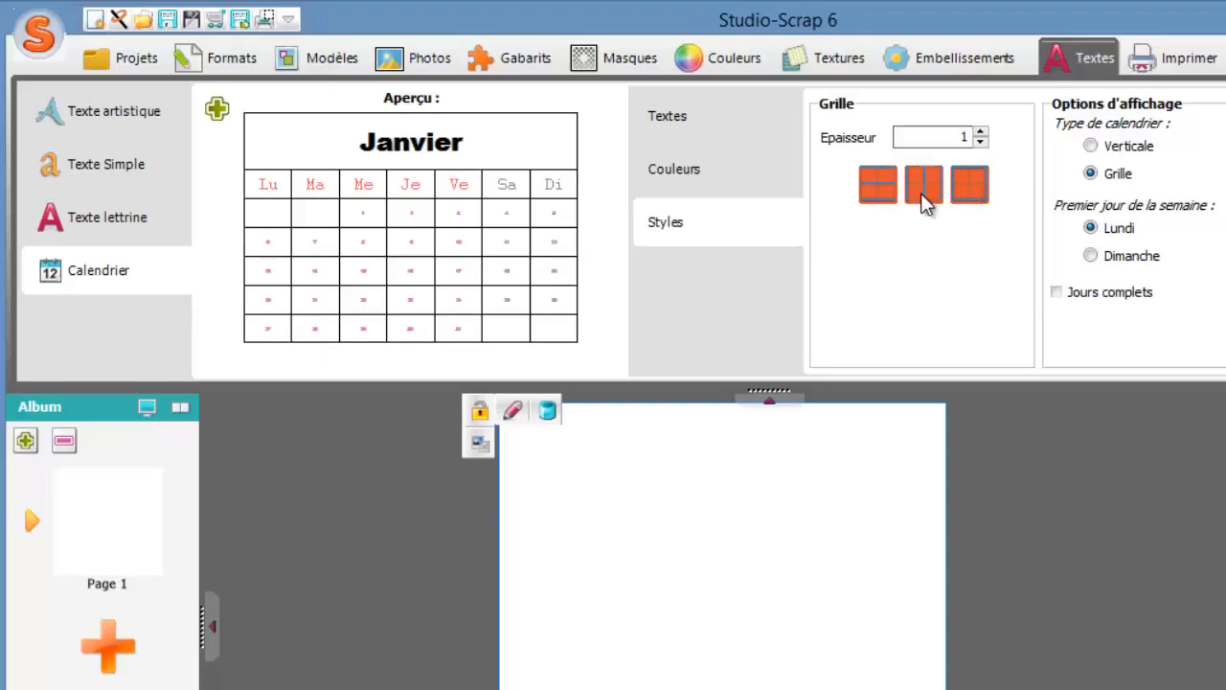
click(921, 196)
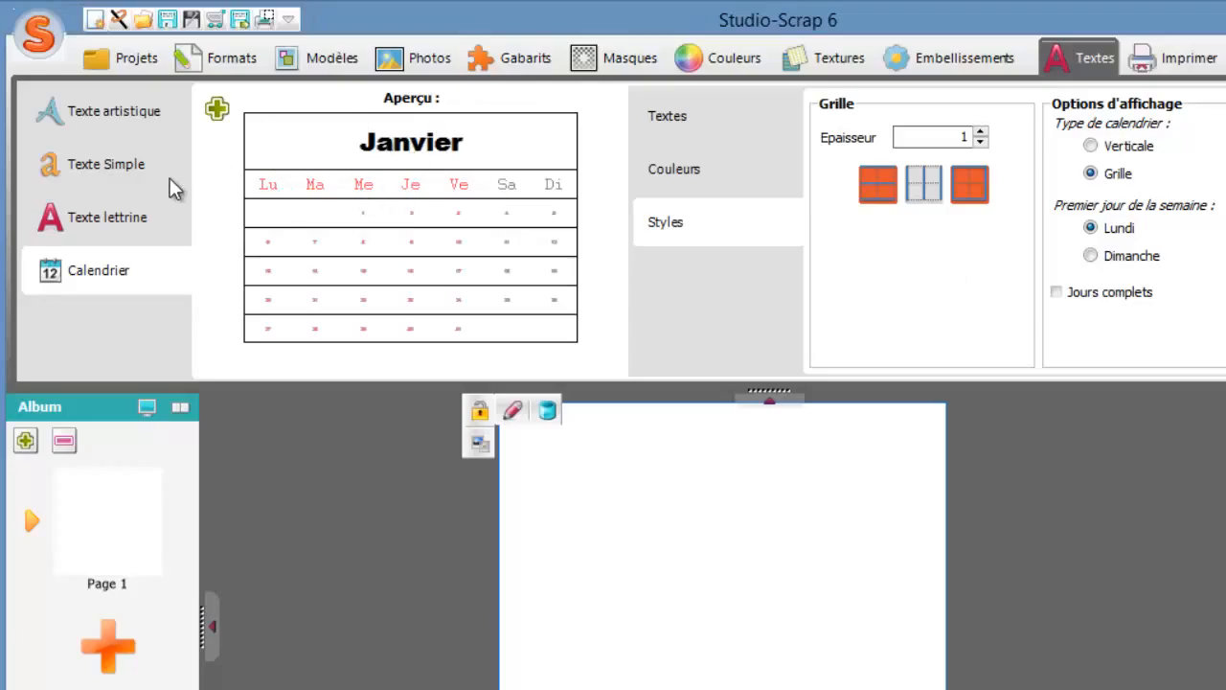
Try a calendar grid thickness of 3, return it to 1 and remove the outer border
click(980, 131)
click(981, 131)
click(981, 143)
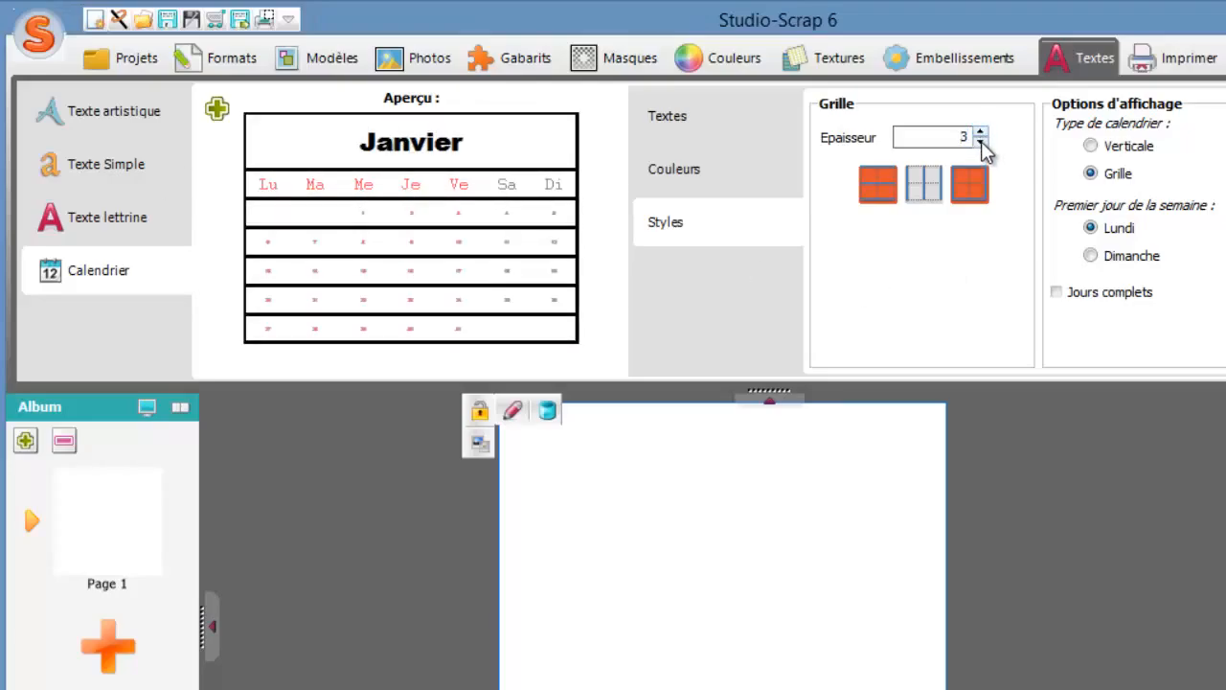
click(981, 143)
click(970, 184)
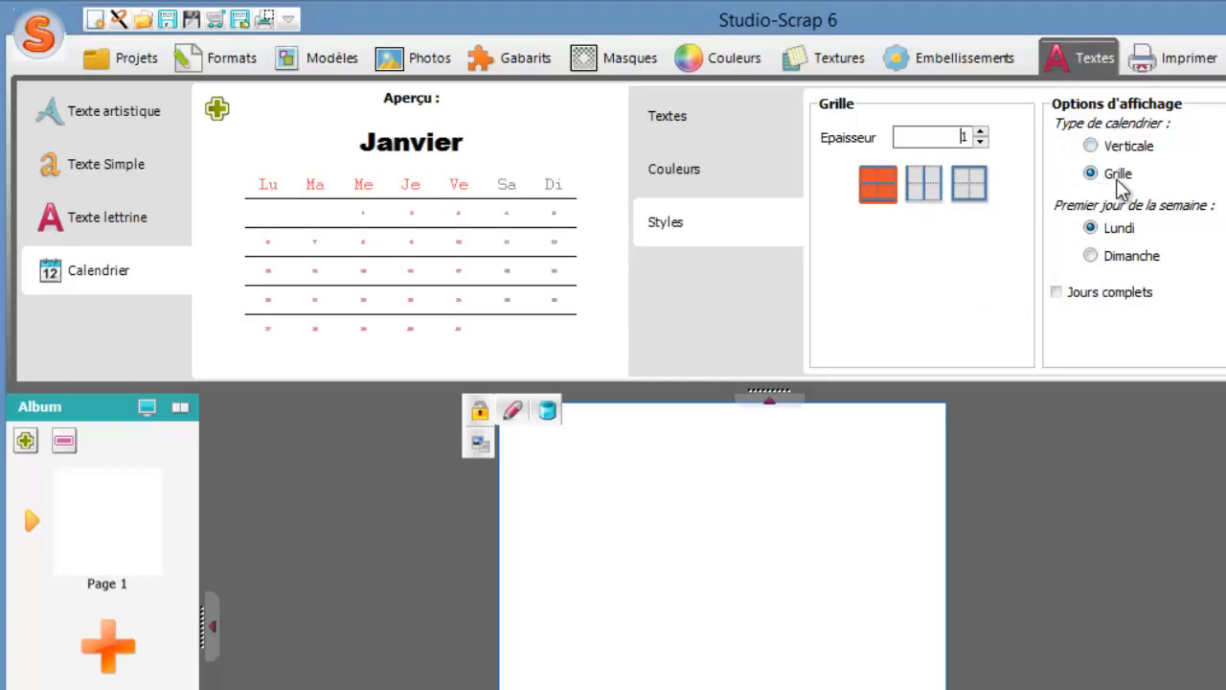
Set the calendar type to Verticale and show complete day names
click(1091, 147)
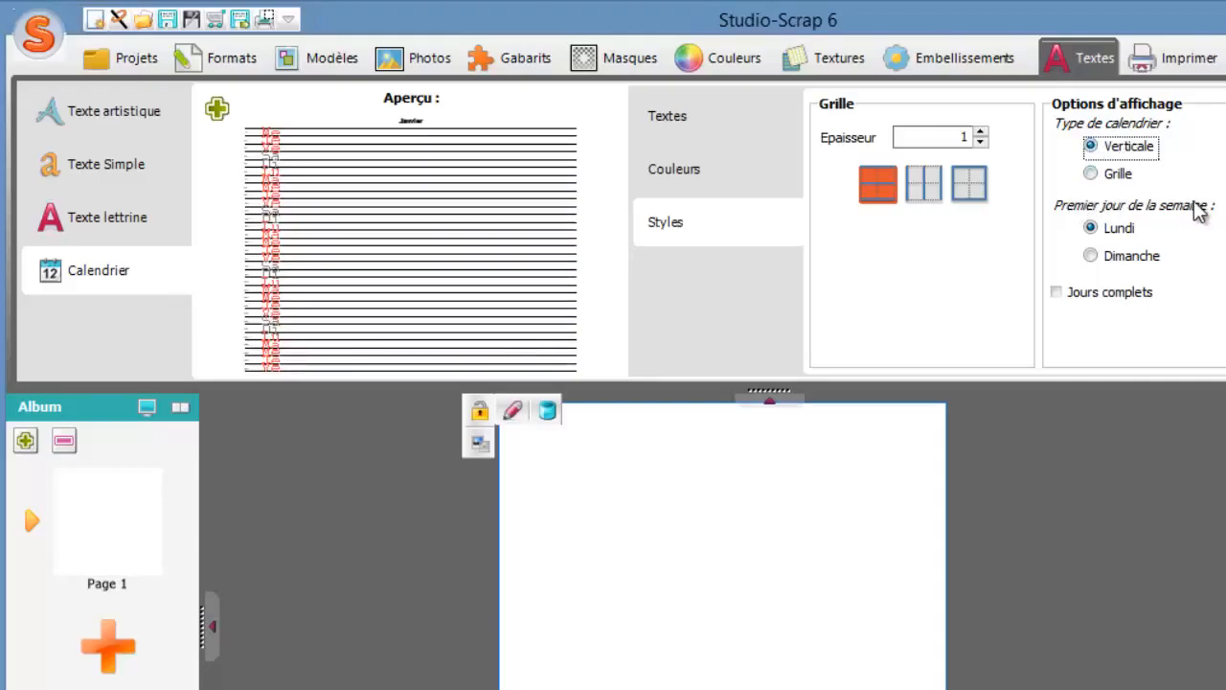
click(1057, 293)
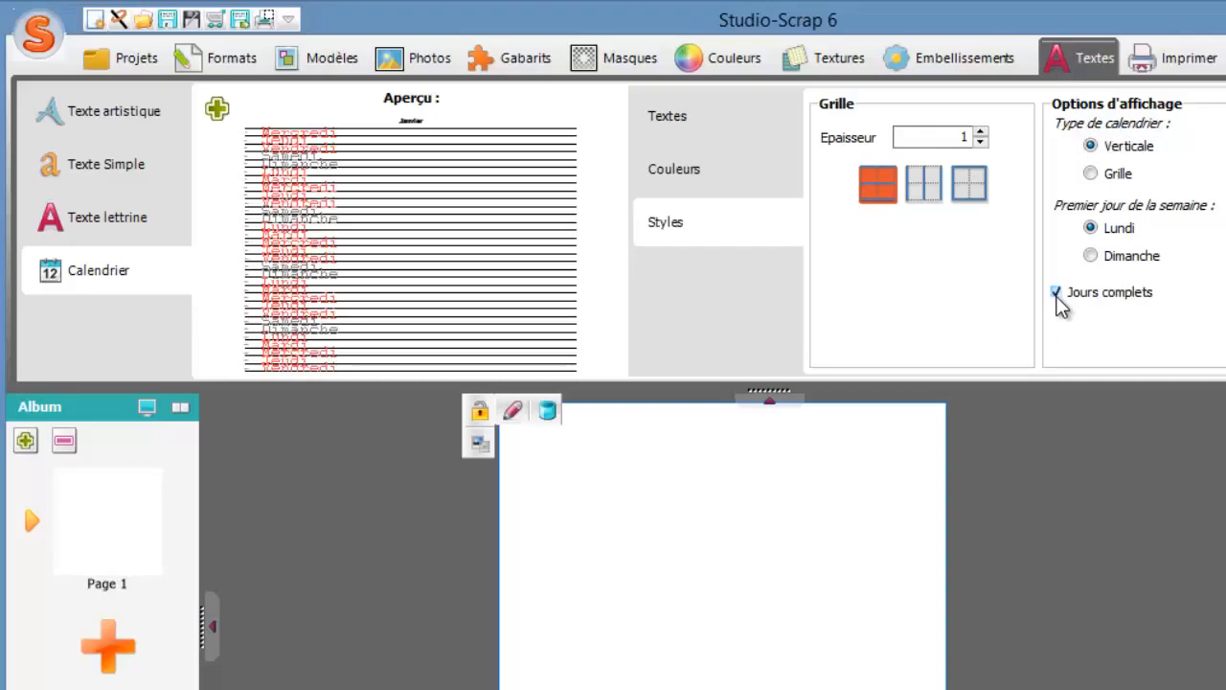
Try the Mois et année and Texte libre title options for the calendar and return to Mois
click(694, 136)
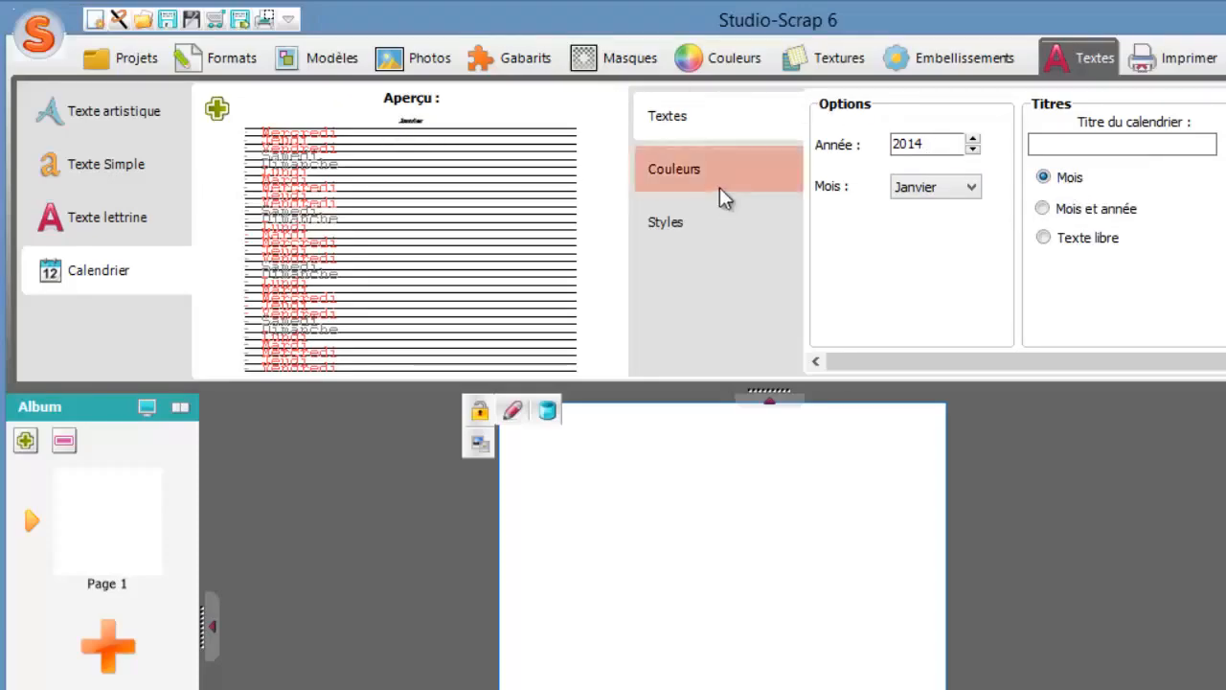
click(1056, 212)
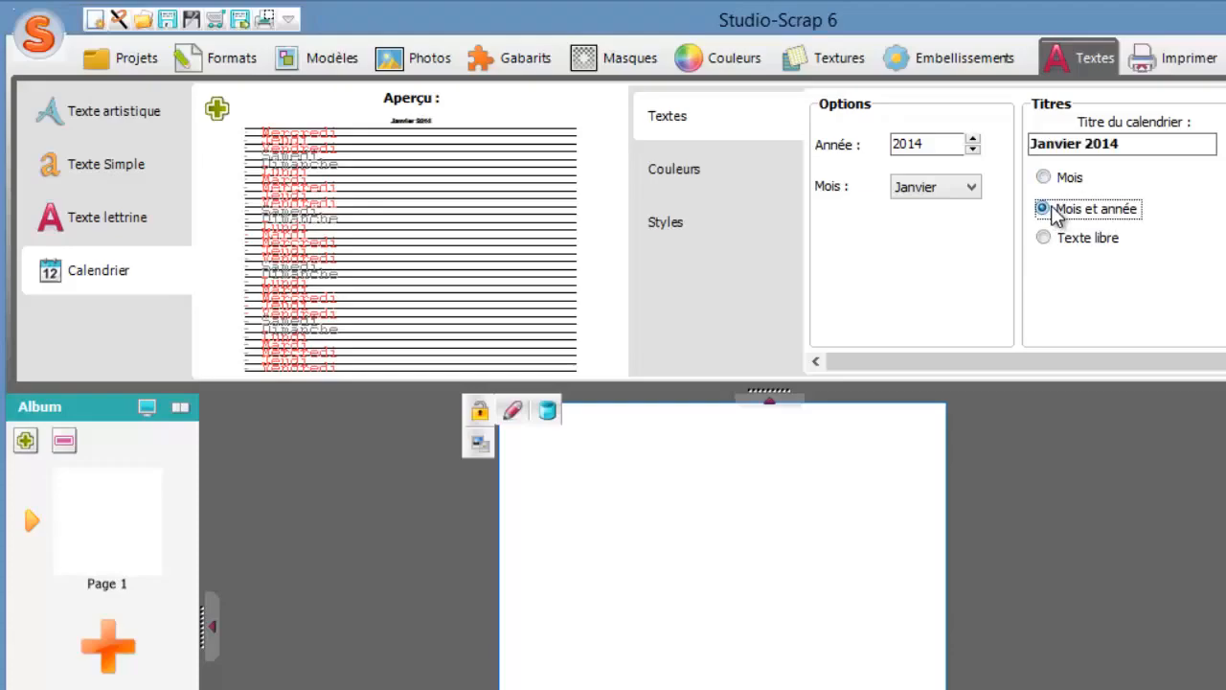
click(1046, 240)
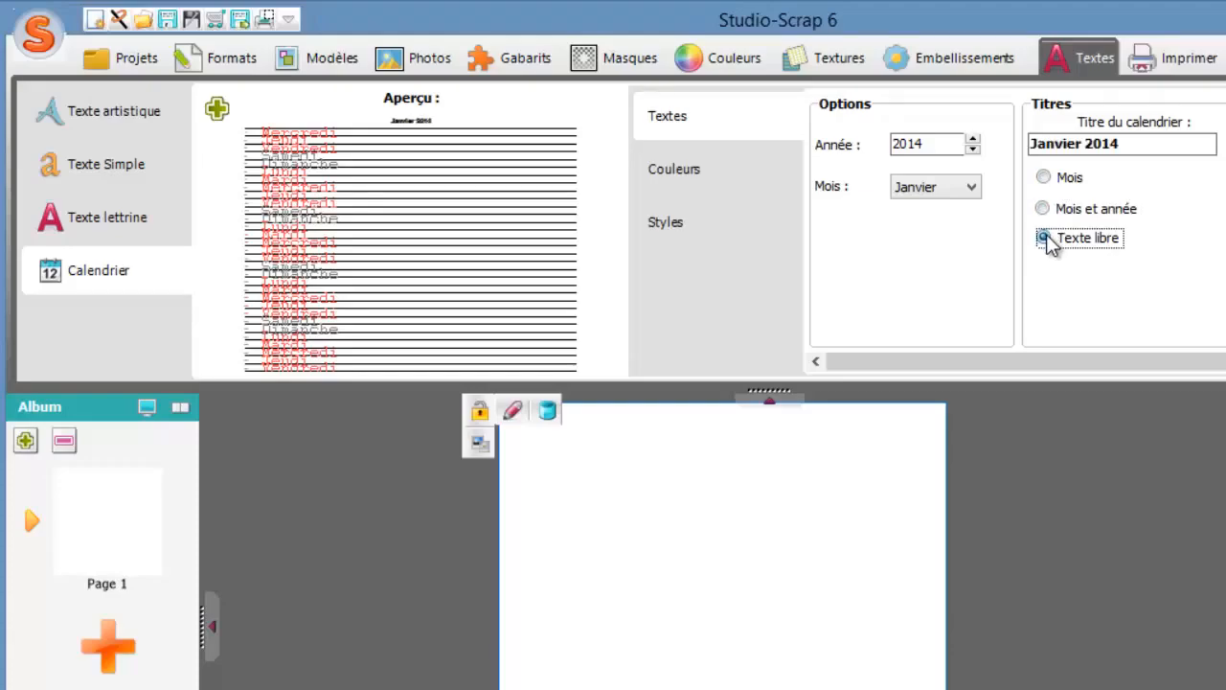
click(1046, 179)
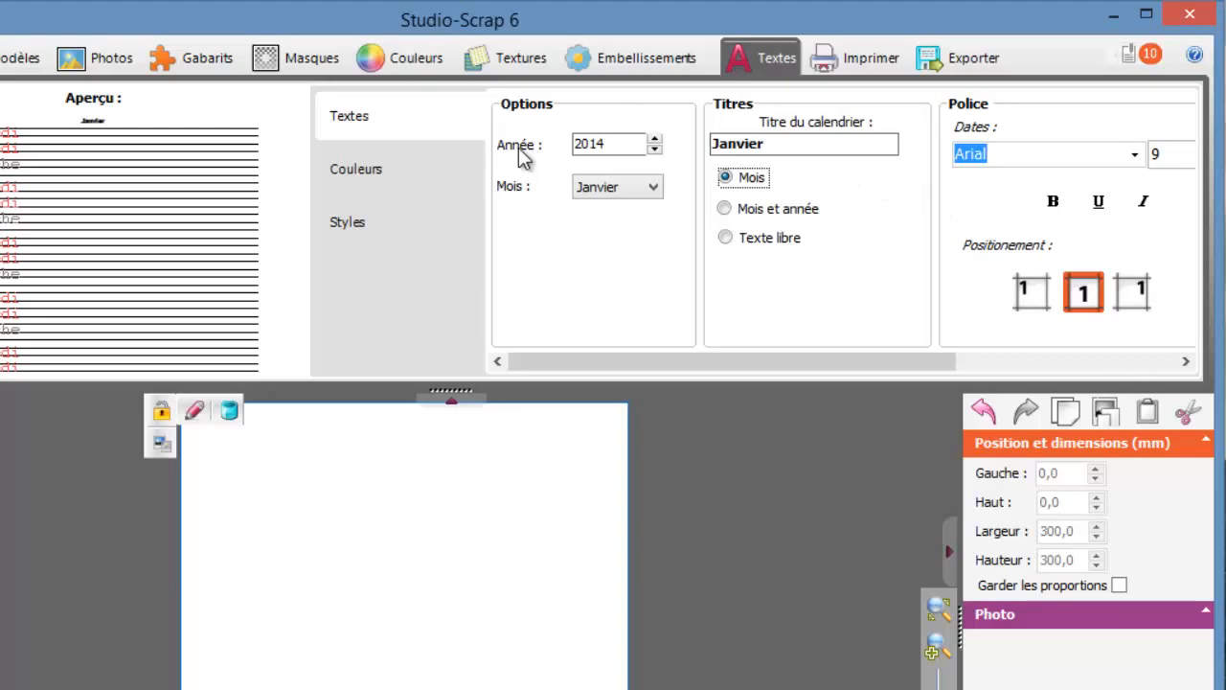
Switch the calendar type to Grille, check its date font and positioning options, and return to Verticale
click(373, 221)
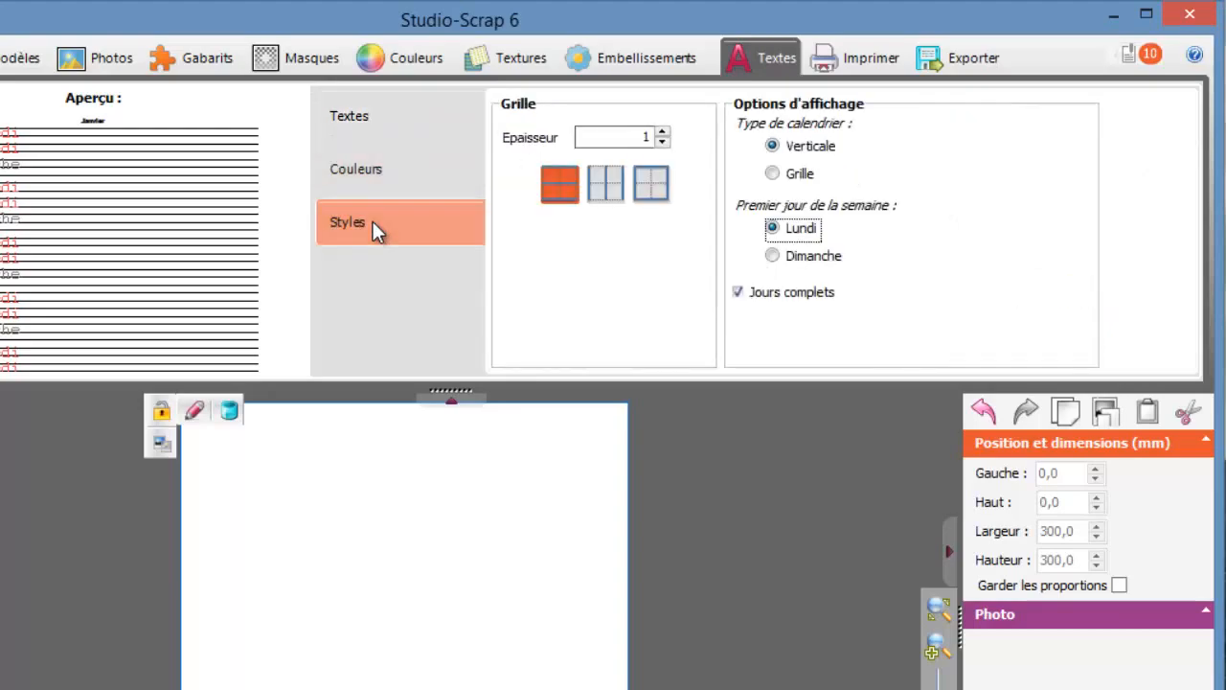
click(772, 173)
click(392, 119)
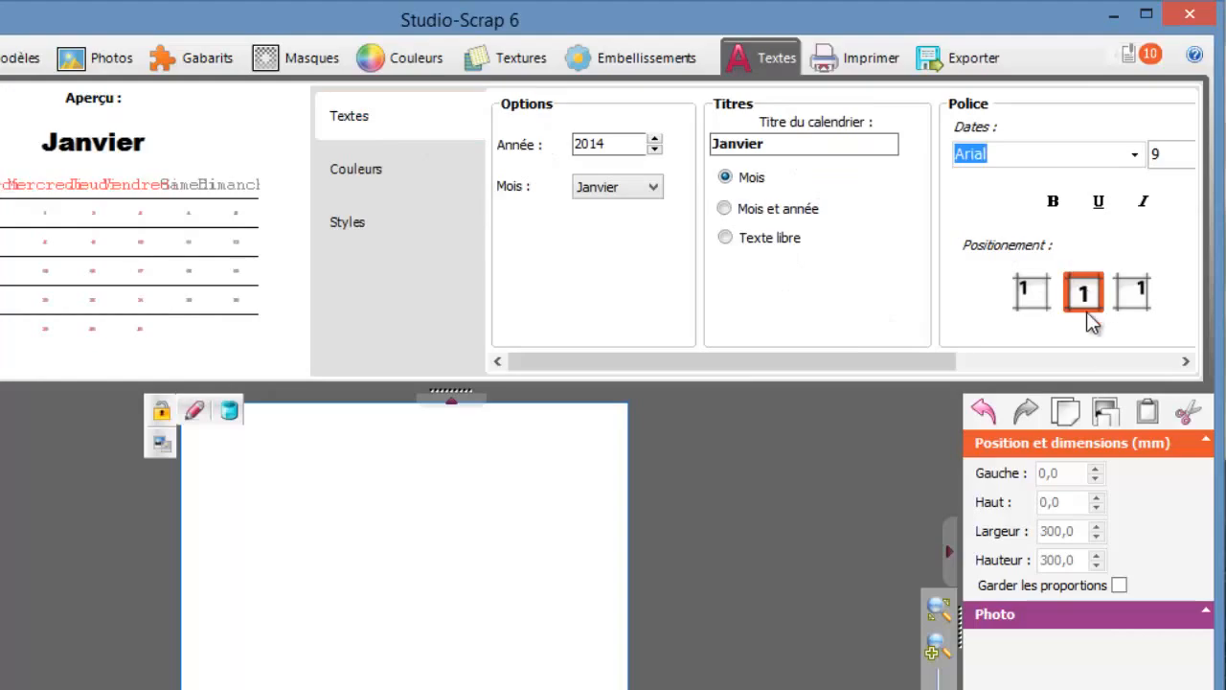
click(398, 218)
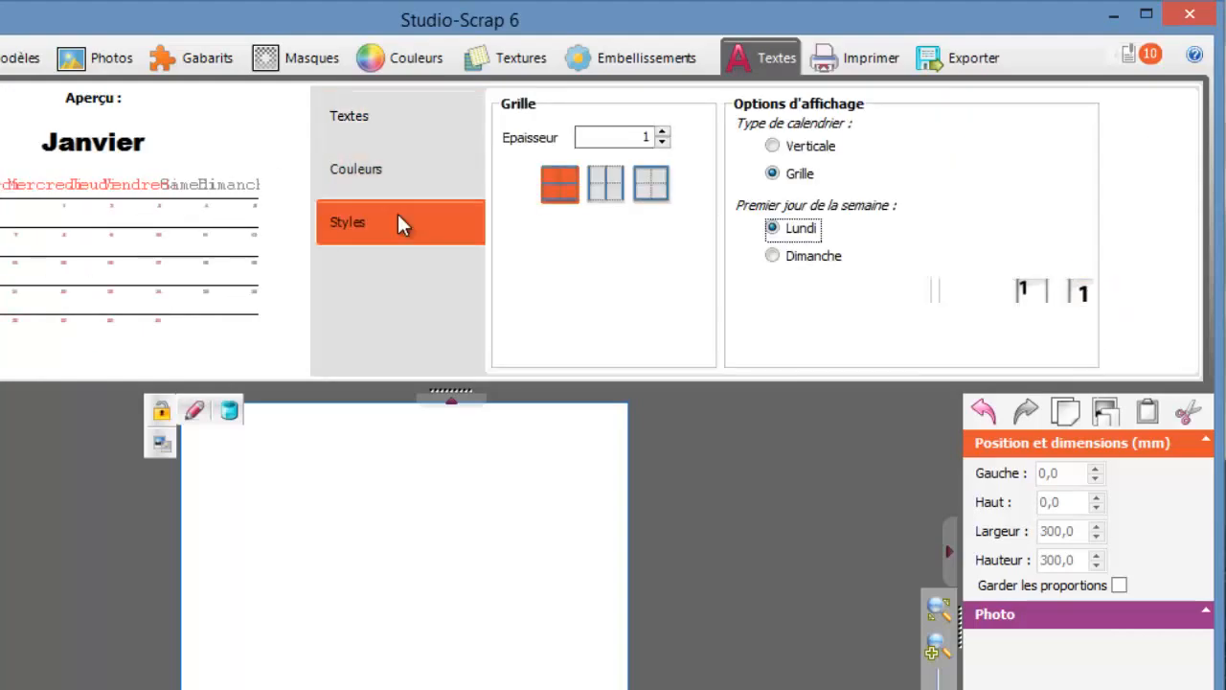
click(774, 148)
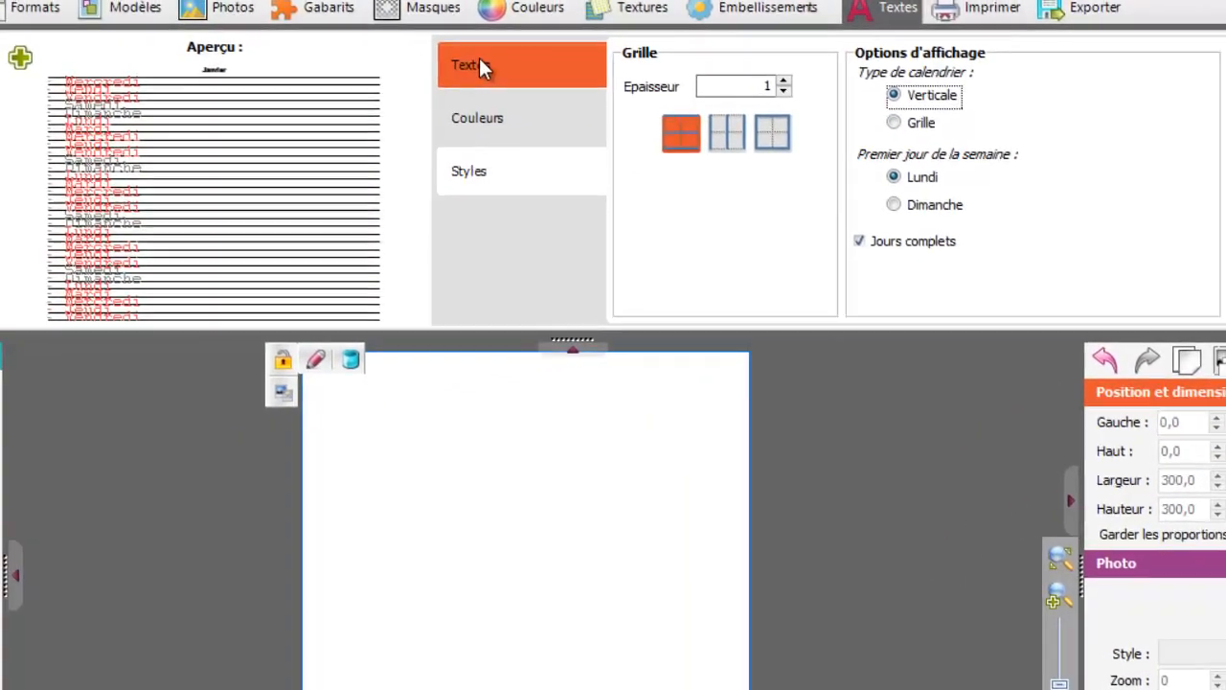
Add the Janvier calendar to the page, place it near the upper-left corner and stretch it to about 263 mm high
click(374, 119)
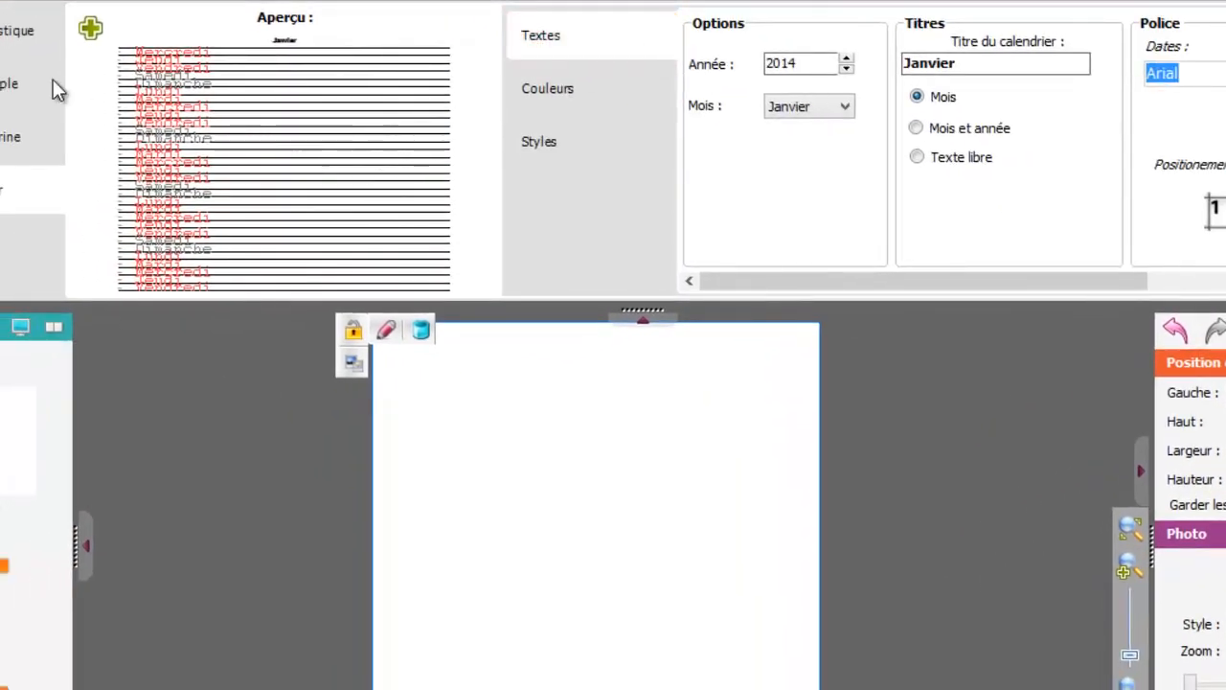
click(83, 27)
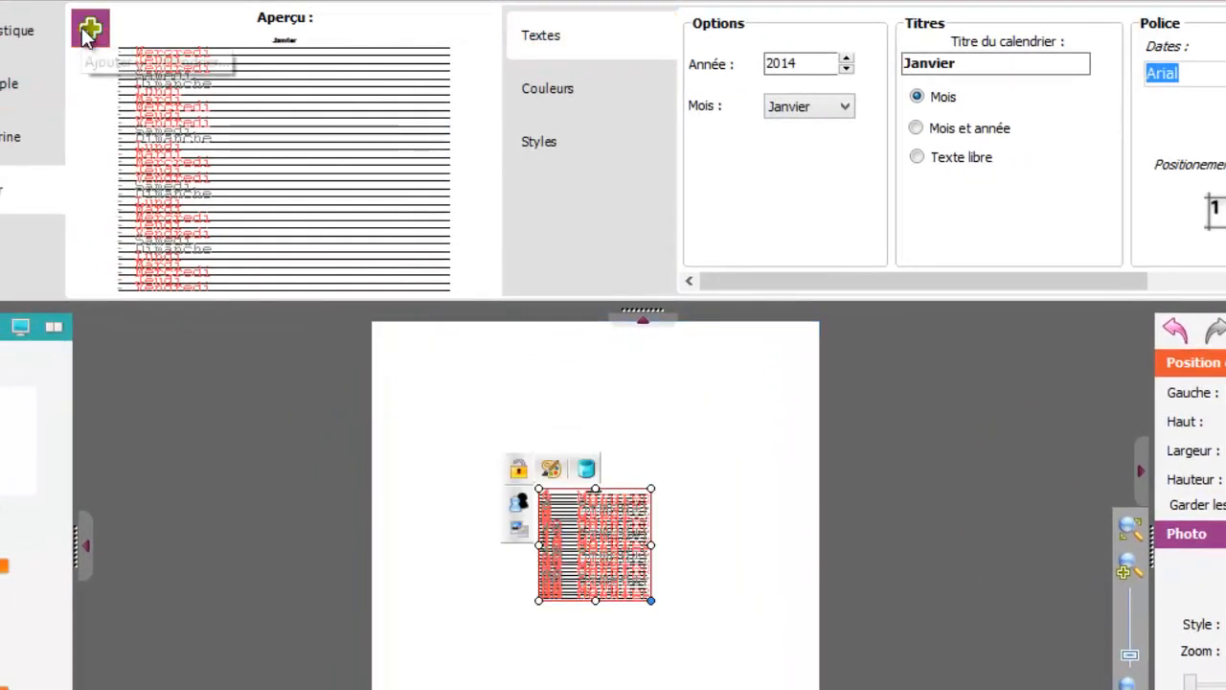
drag(551, 546, 428, 391)
drag(449, 460, 479, 686)
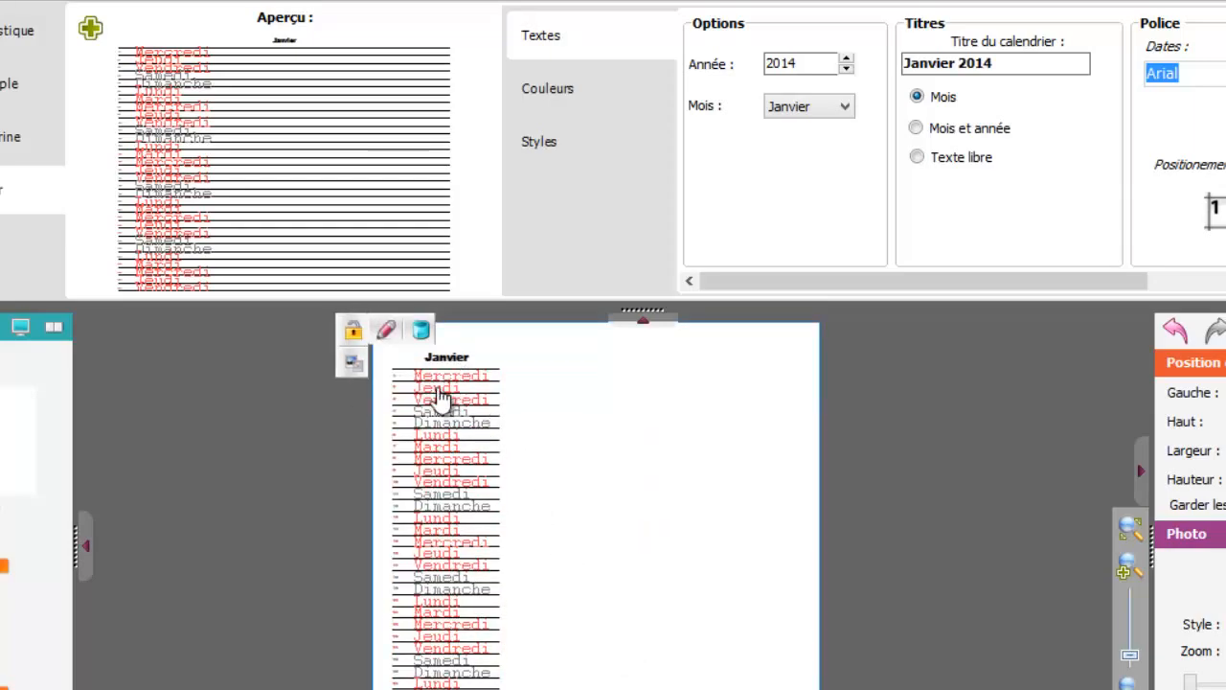
Colour the Janvier calendar's title light violet-blue (#7F7FFF) and its dates and days pink
click(438, 493)
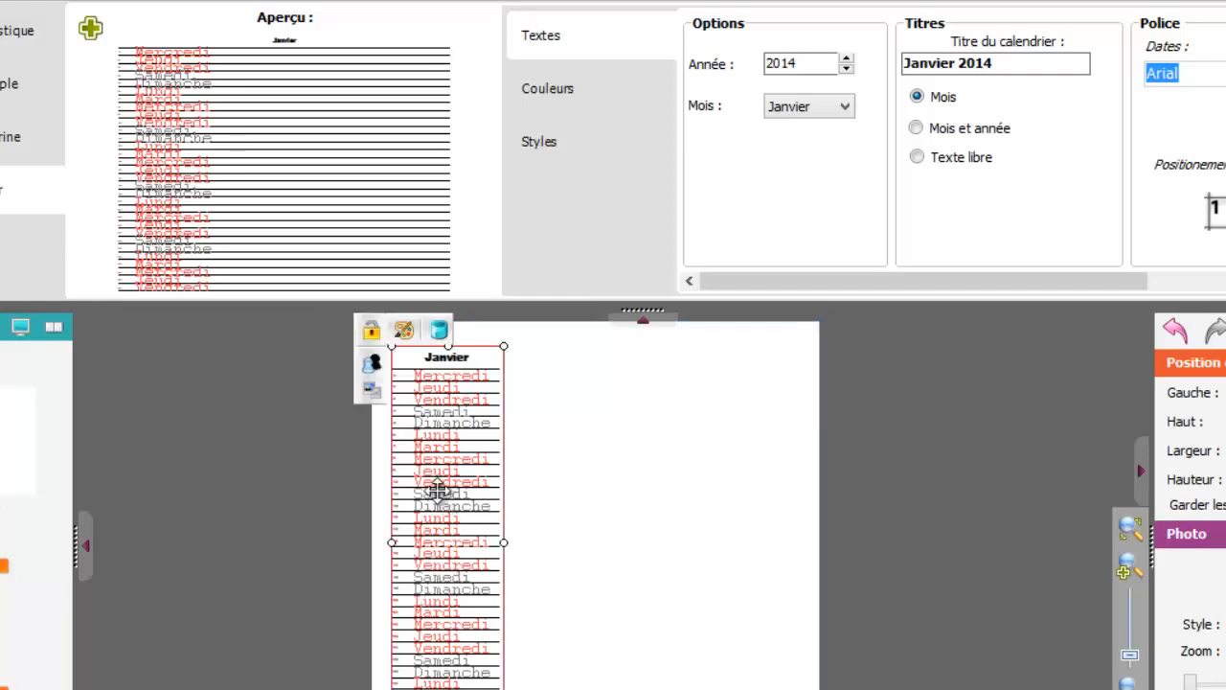
click(565, 104)
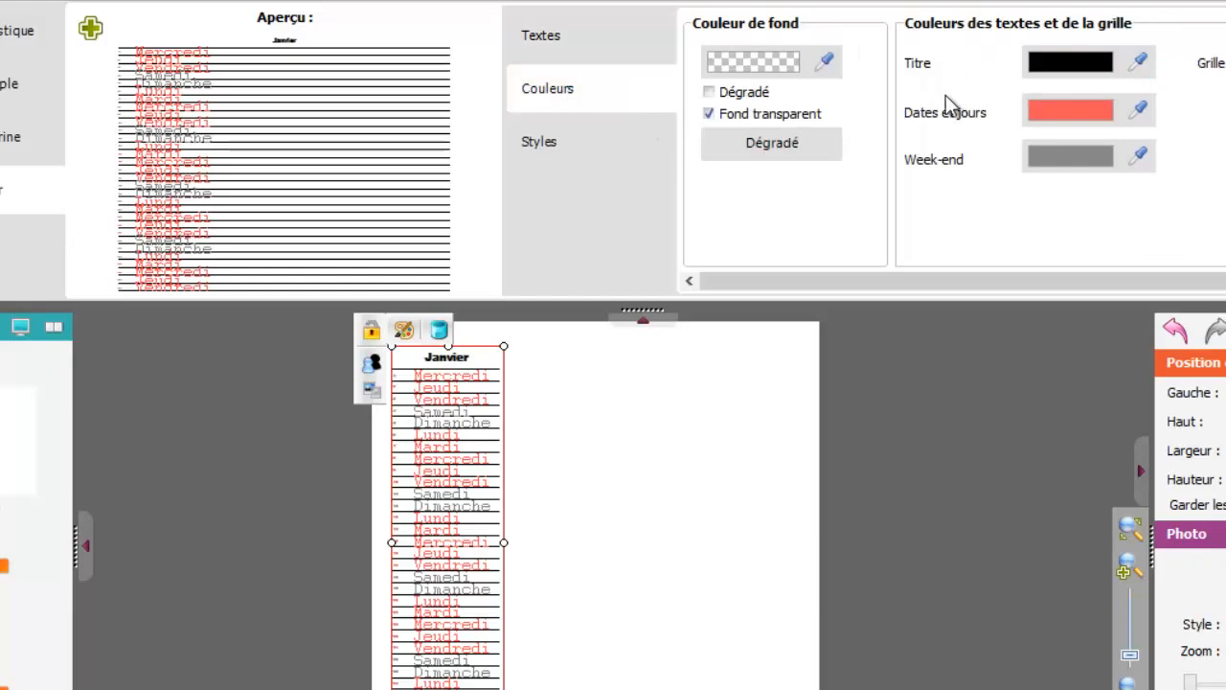
click(1083, 70)
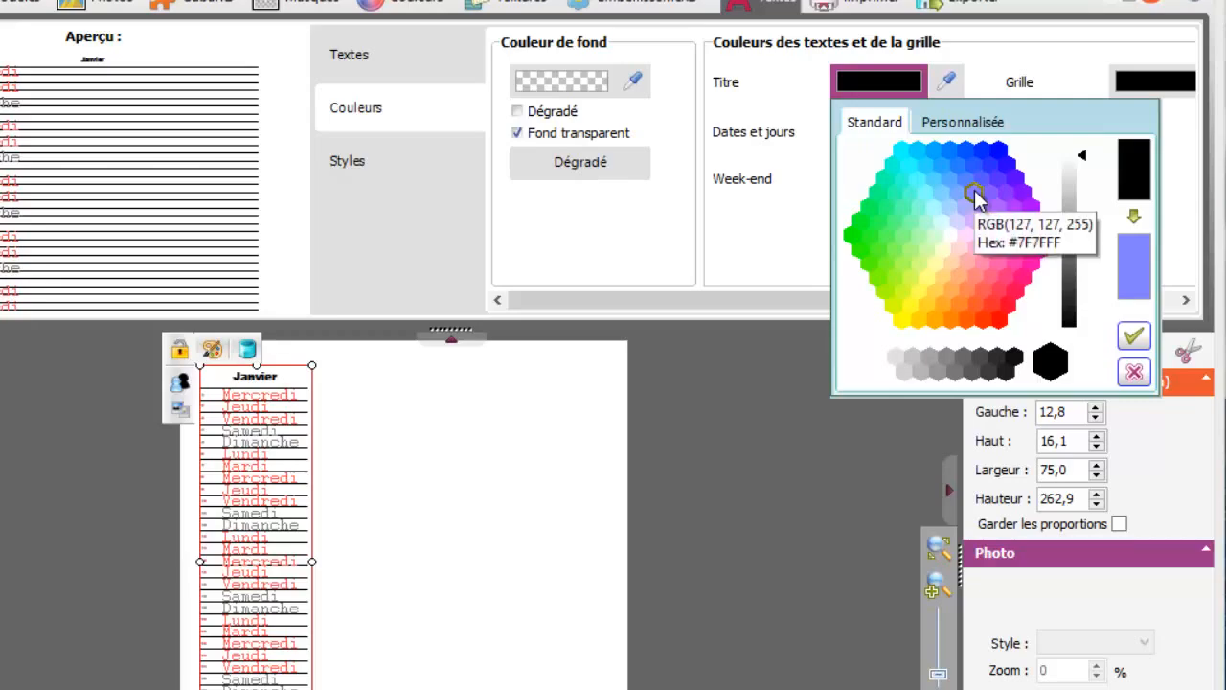
click(1133, 337)
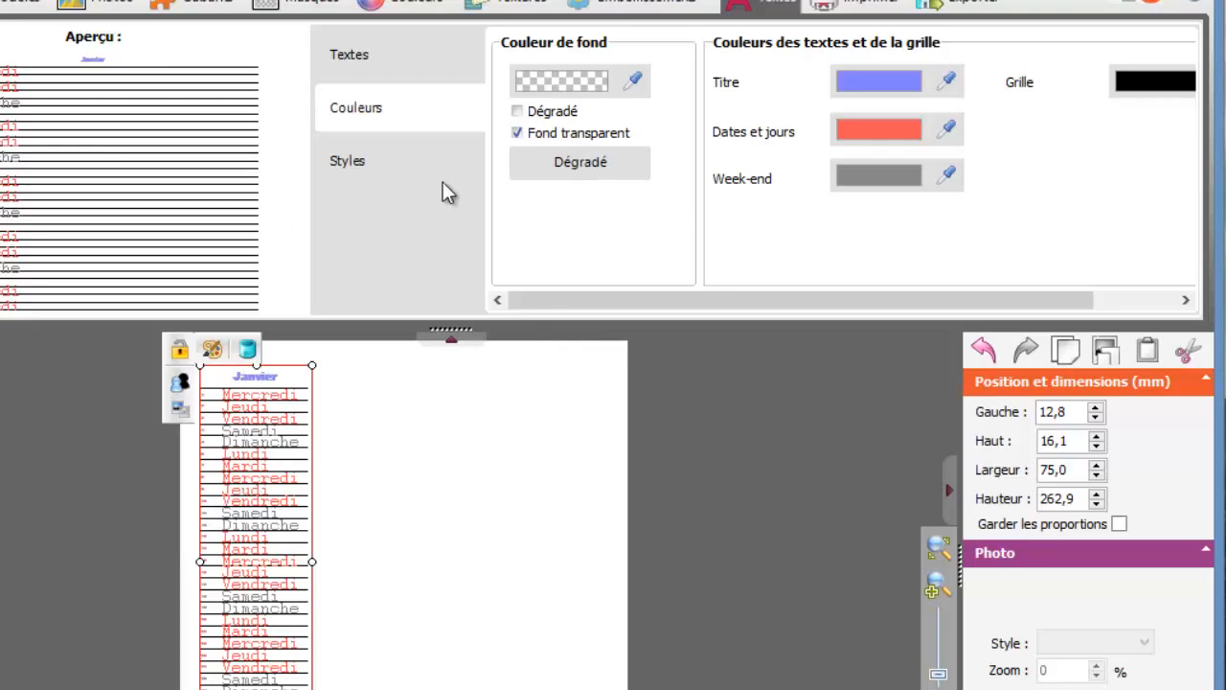
click(876, 135)
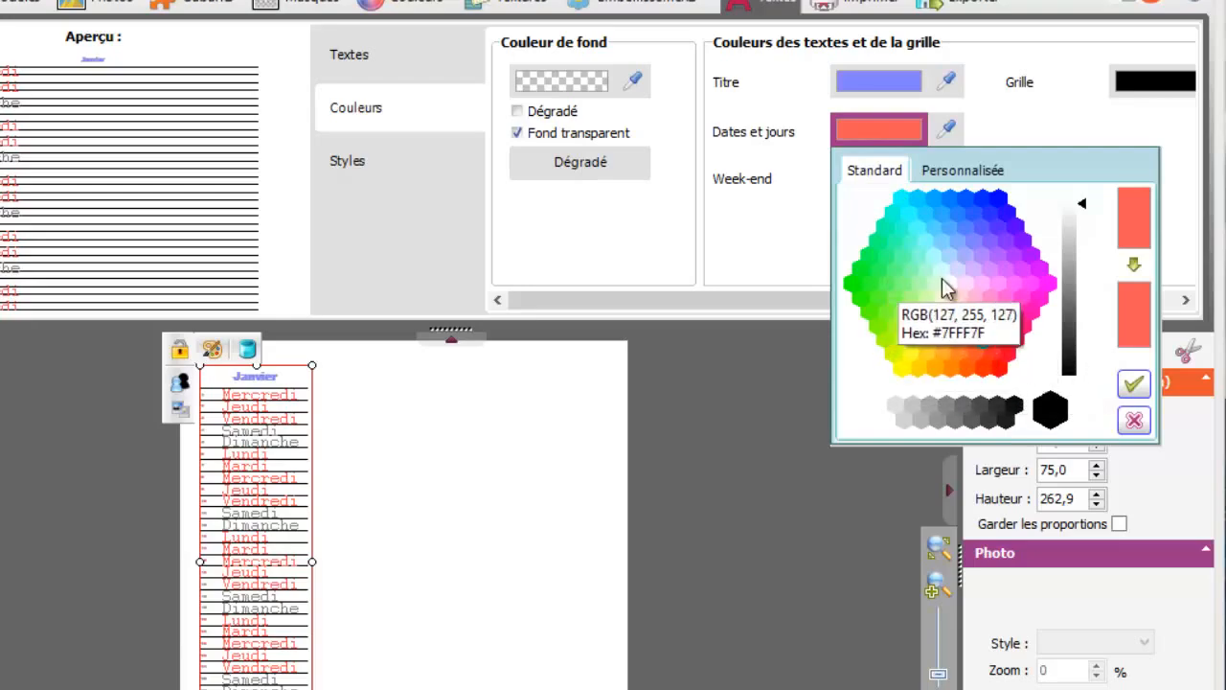
click(984, 254)
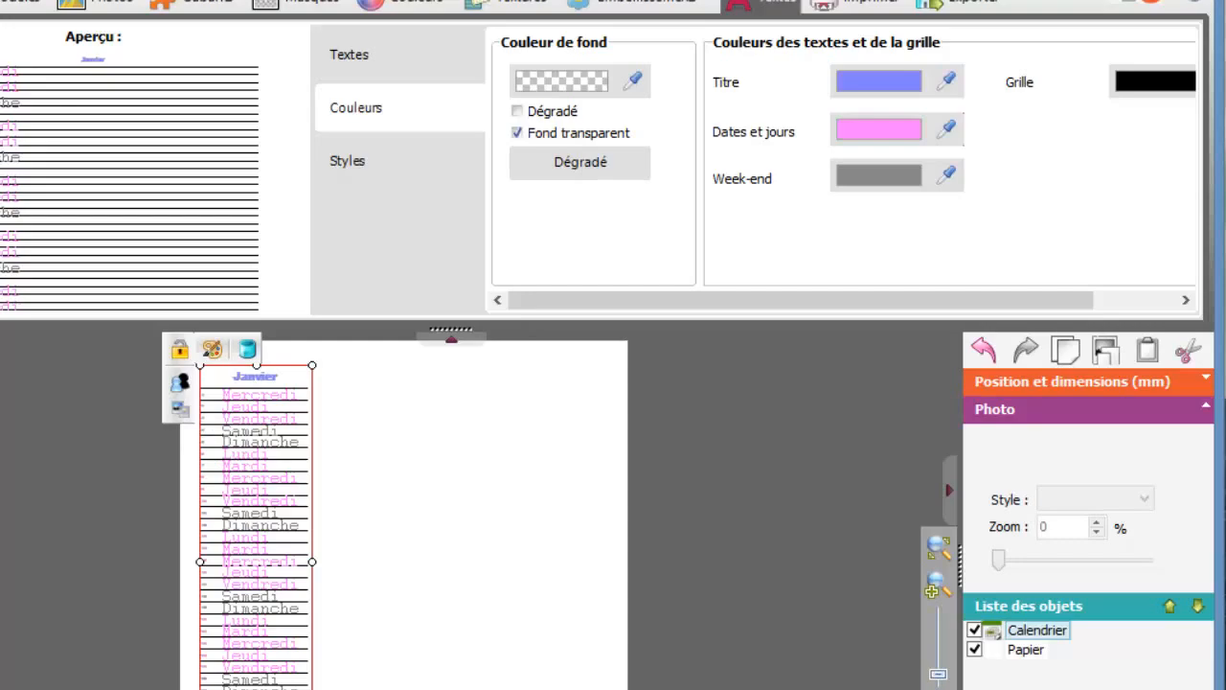
Deselect the Janvier calendar, set the month to Février and add that calendar to the page
click(356, 61)
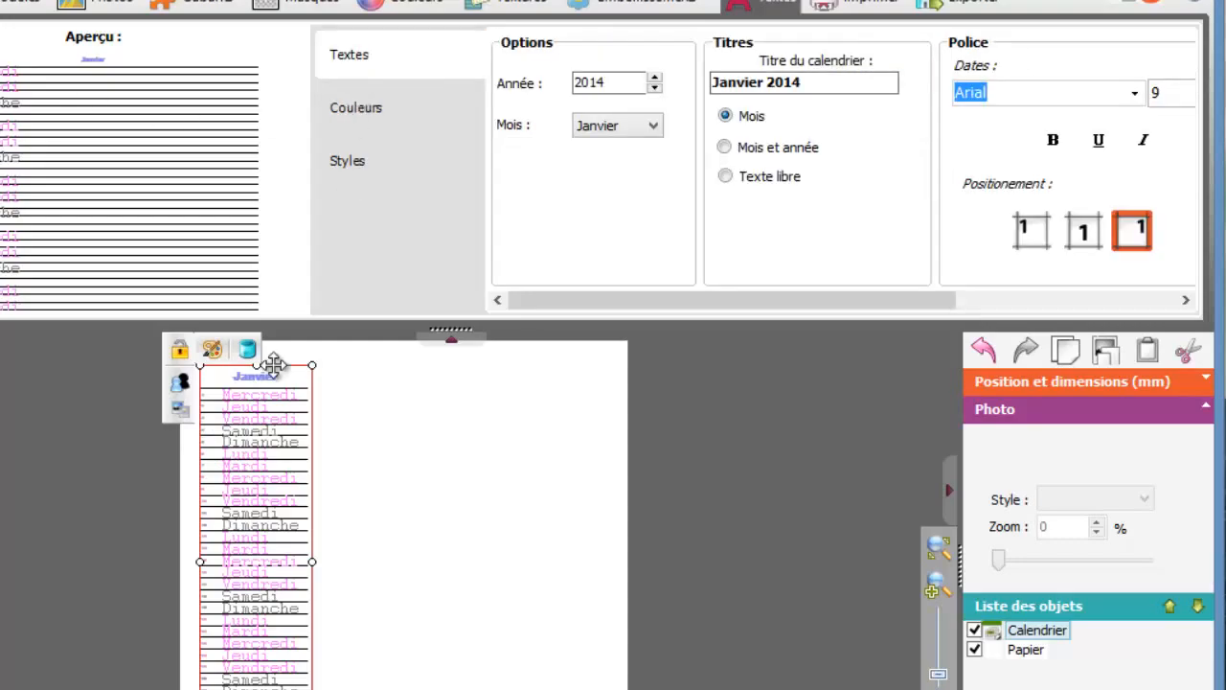
click(381, 438)
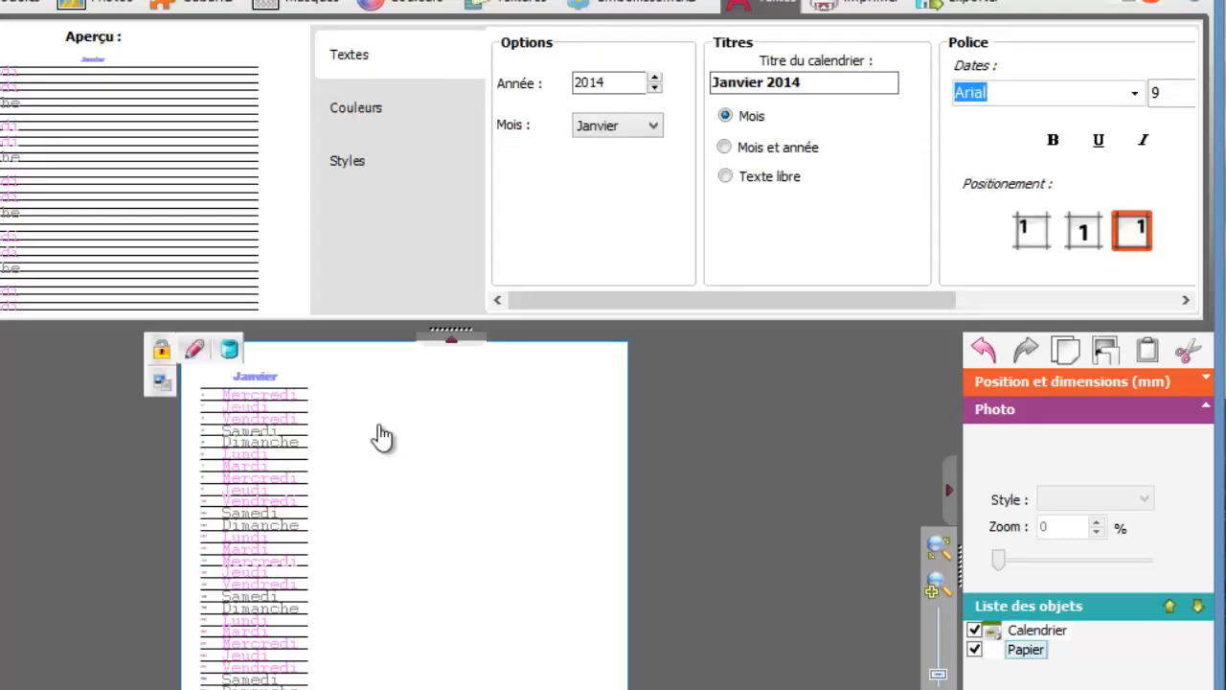
click(650, 130)
click(635, 171)
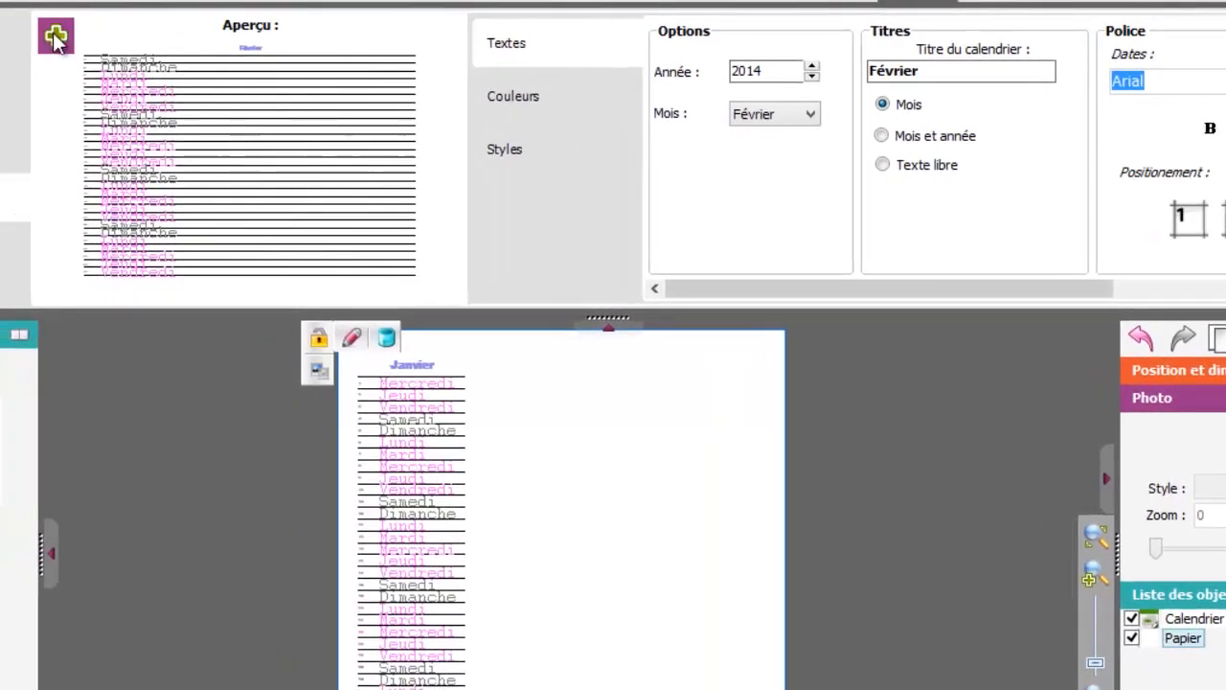
click(54, 35)
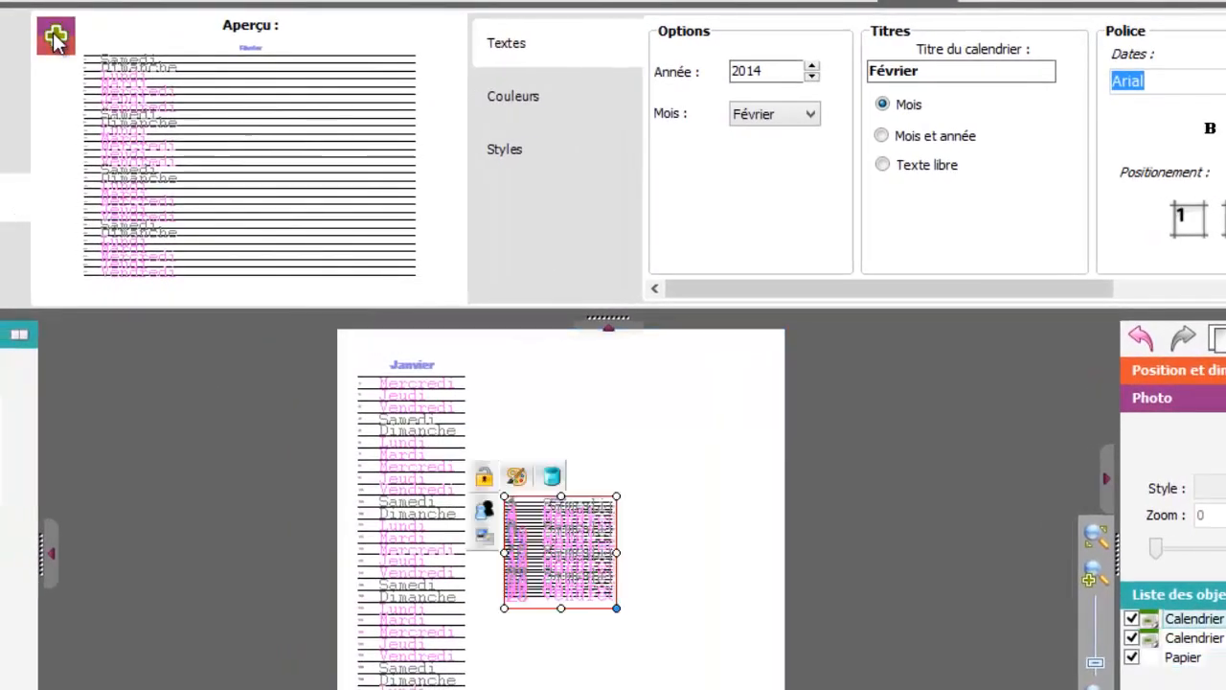
Deselect the Février calendar, set the month to Mars and add that calendar to the page
click(726, 416)
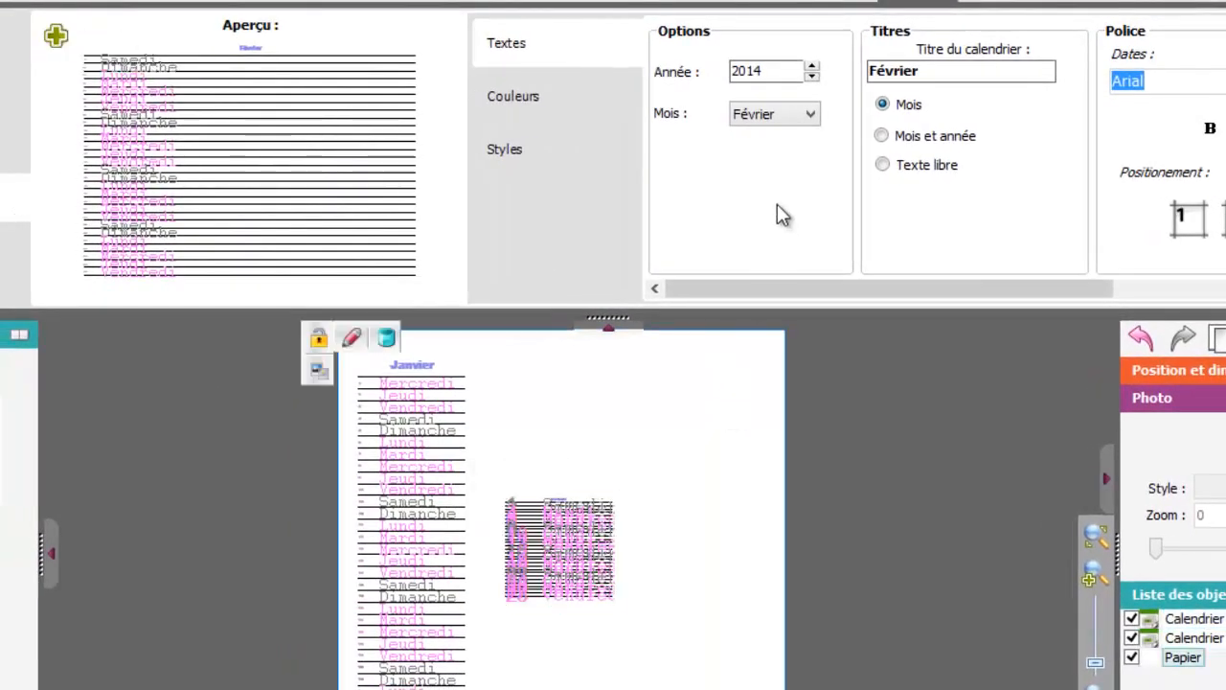
click(753, 117)
click(752, 155)
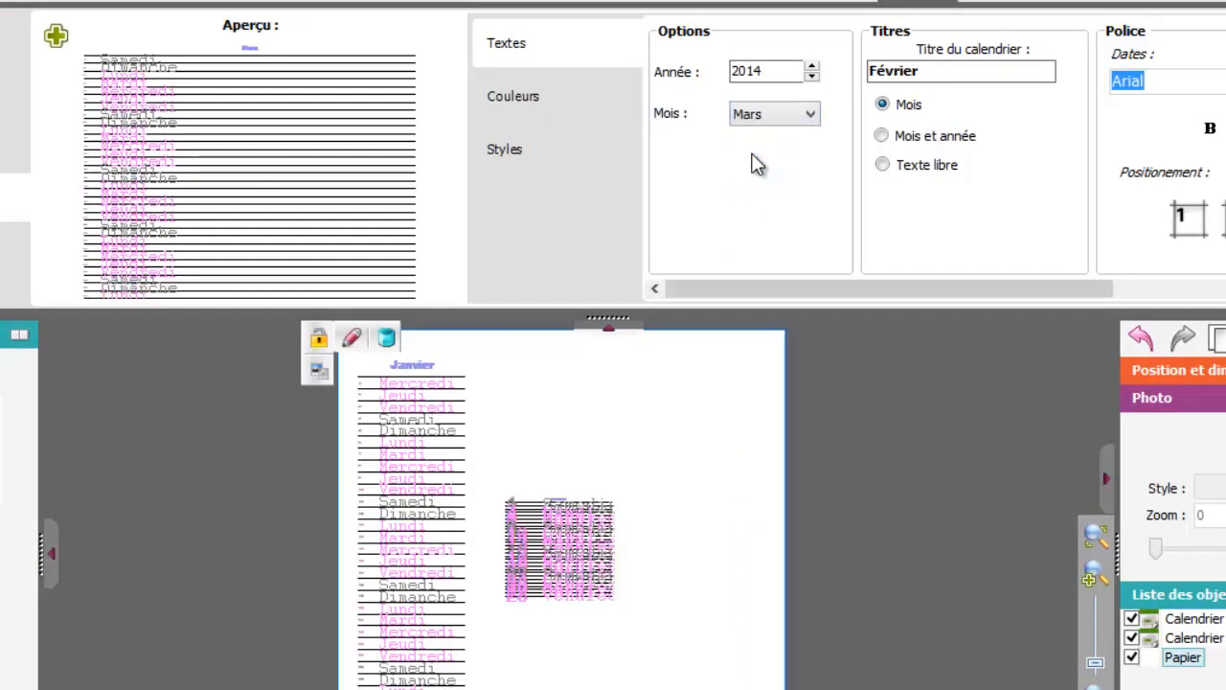
click(56, 44)
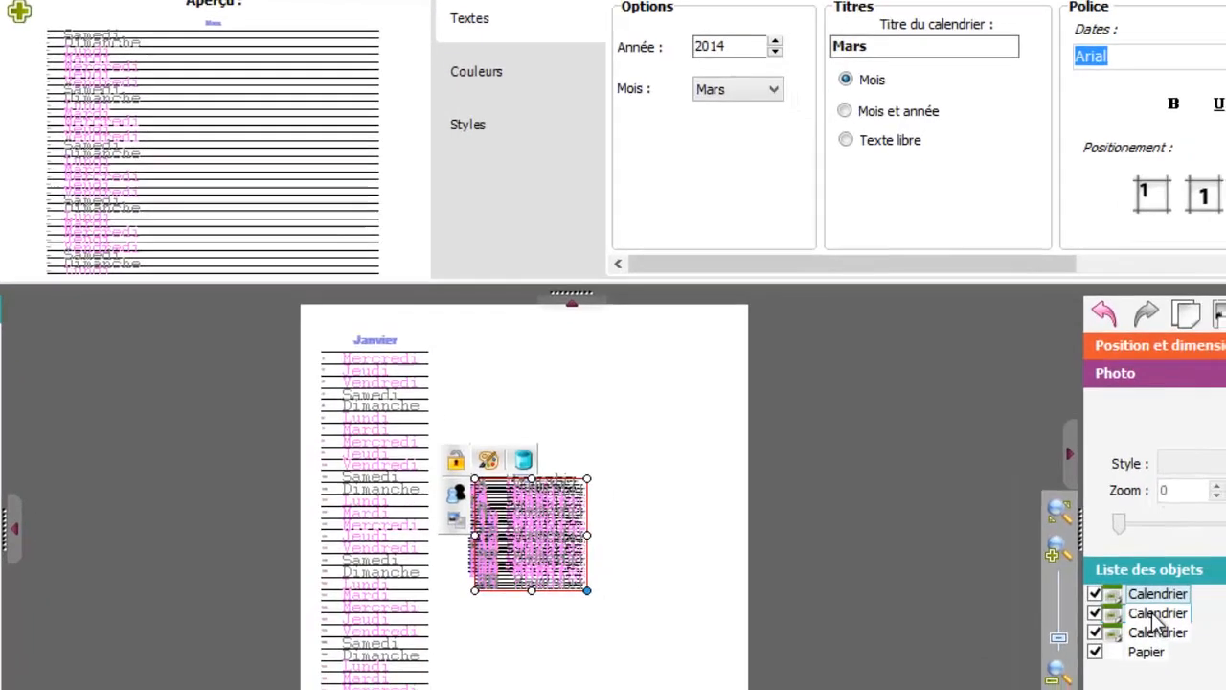
Arrange all three month calendars on the page in a grid of 3 columns and 1 row with vertical and horizontal spacing of 5
click(1155, 614)
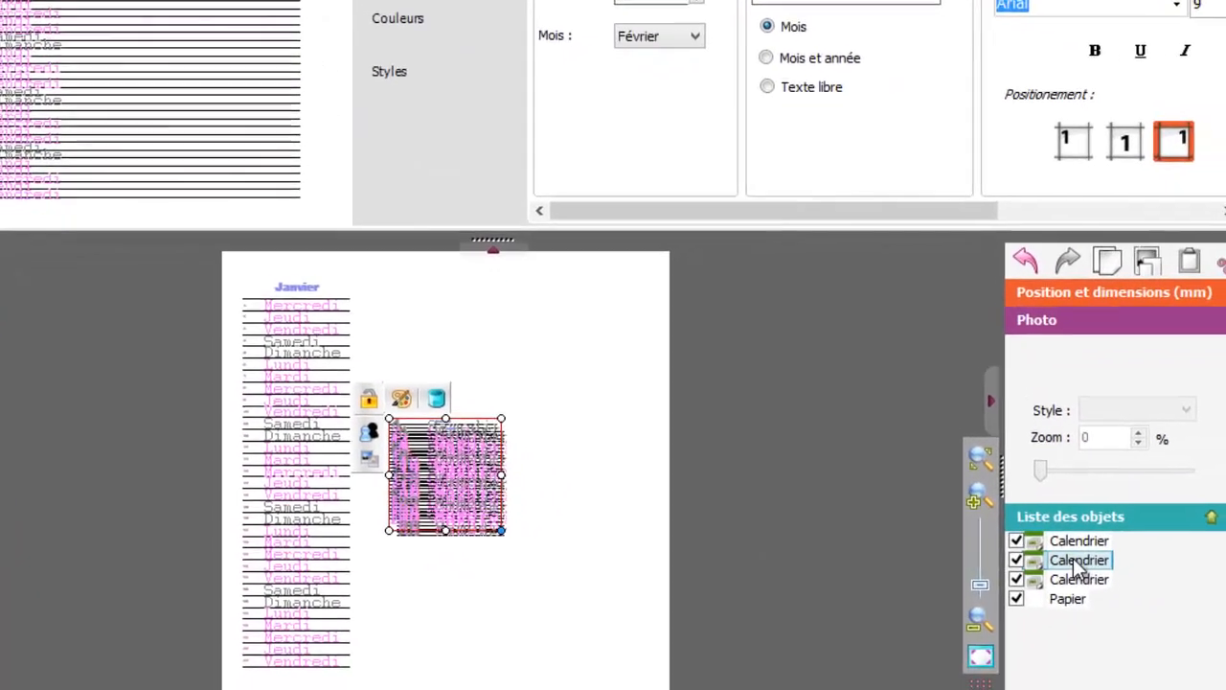
click(1145, 595)
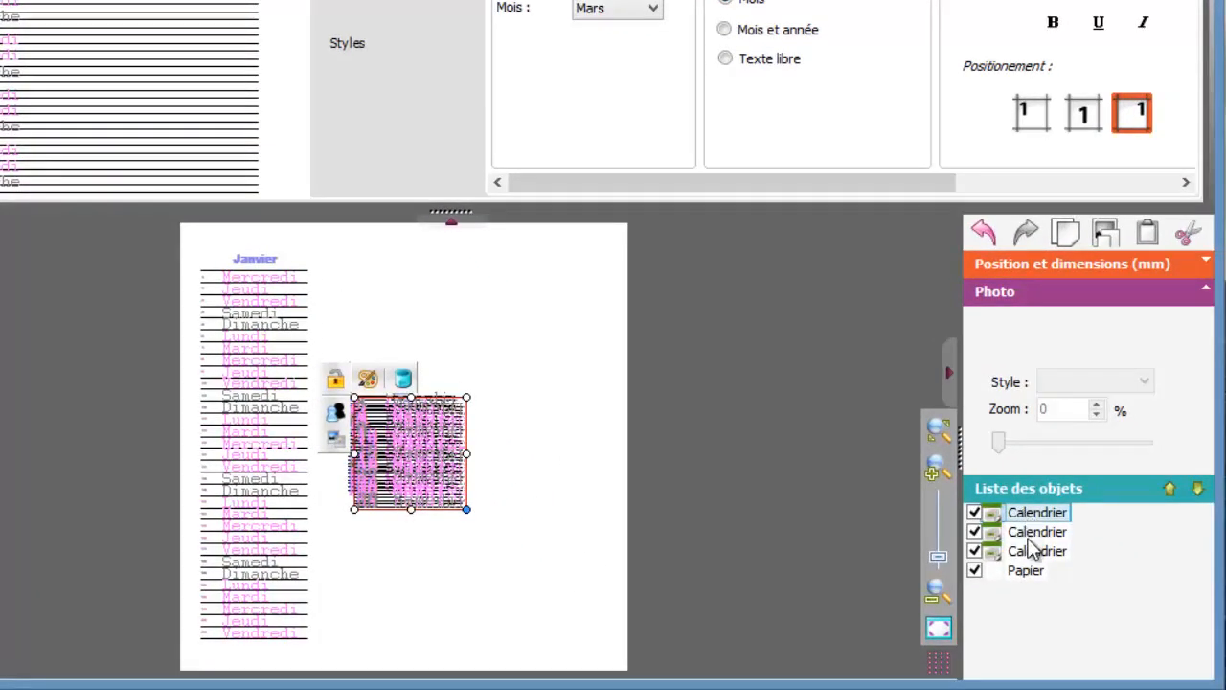
ctrl+click(1031, 538)
ctrl+click(1031, 554)
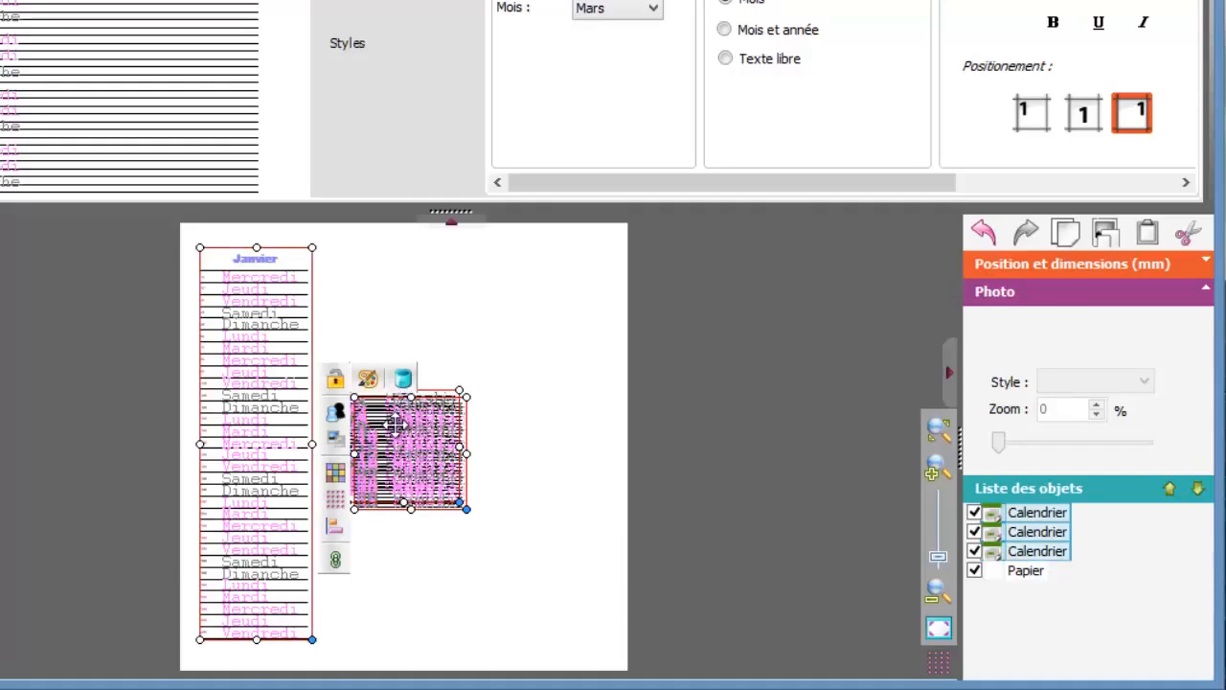
click(337, 474)
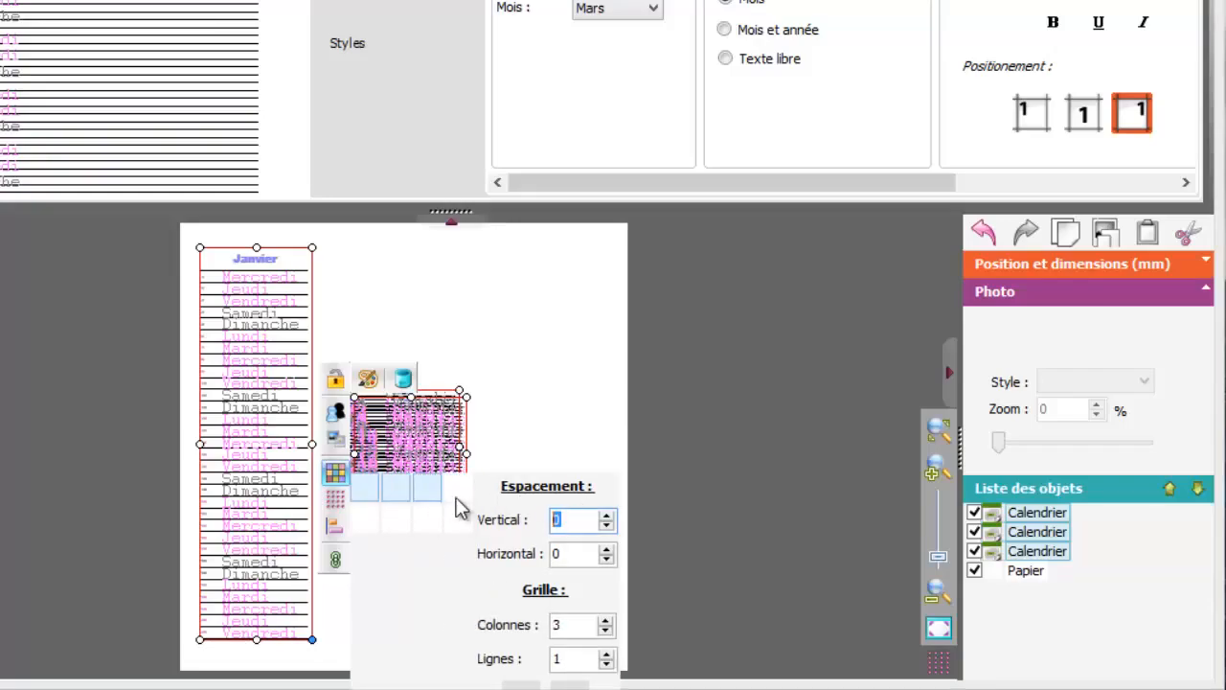
text(5)
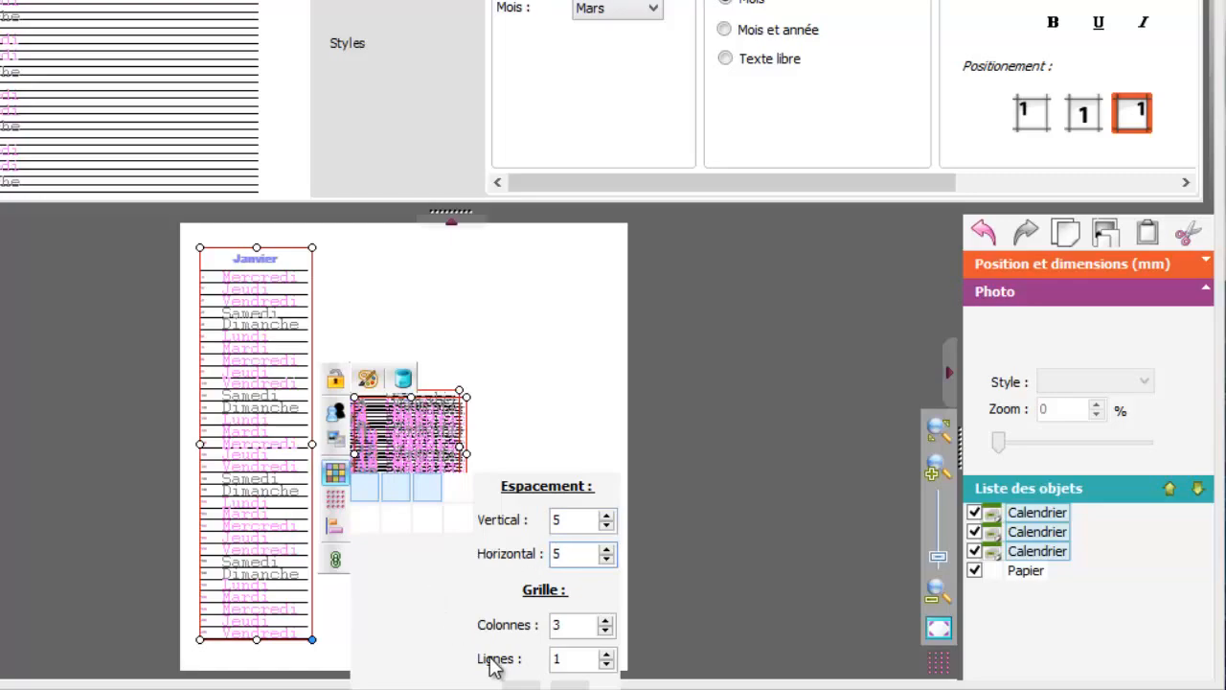
click(510, 610)
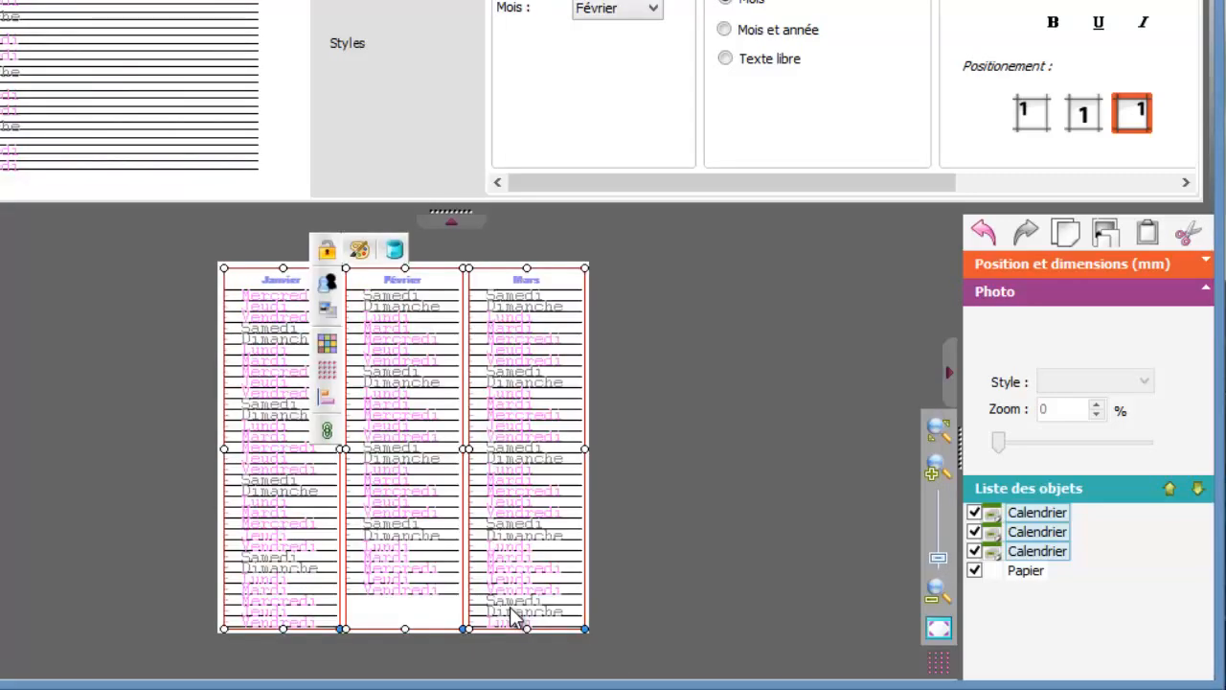
click(131, 445)
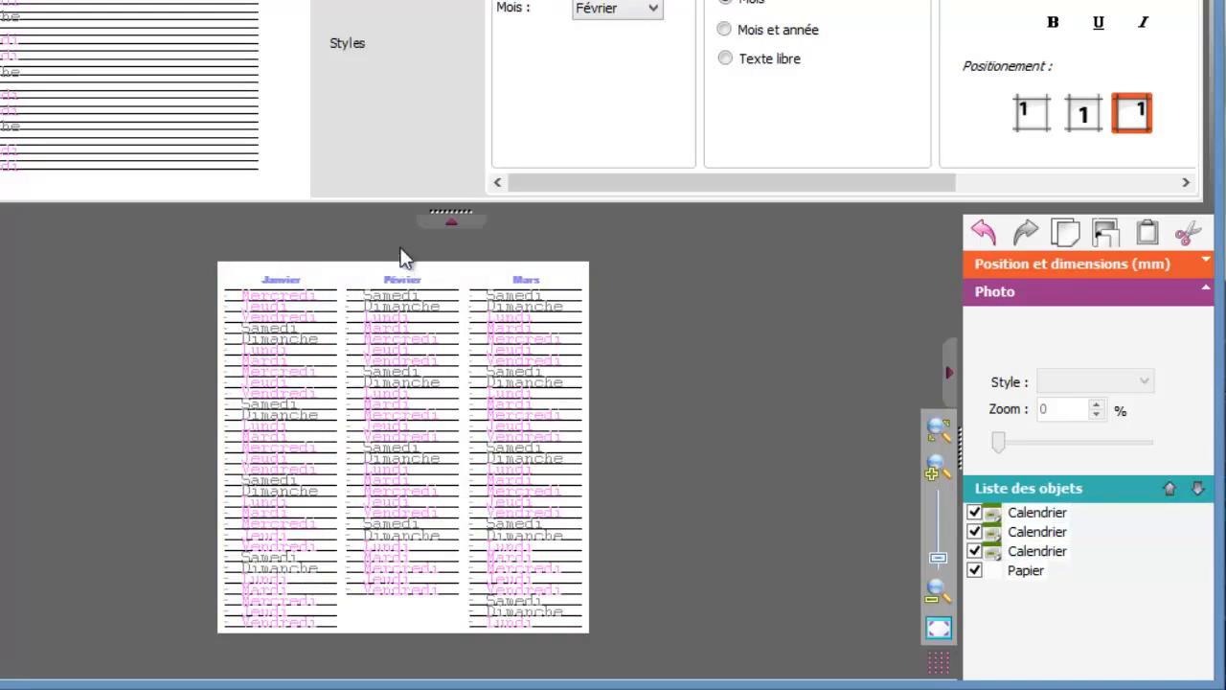
click(428, 236)
scroll(427, 235, up, 3)
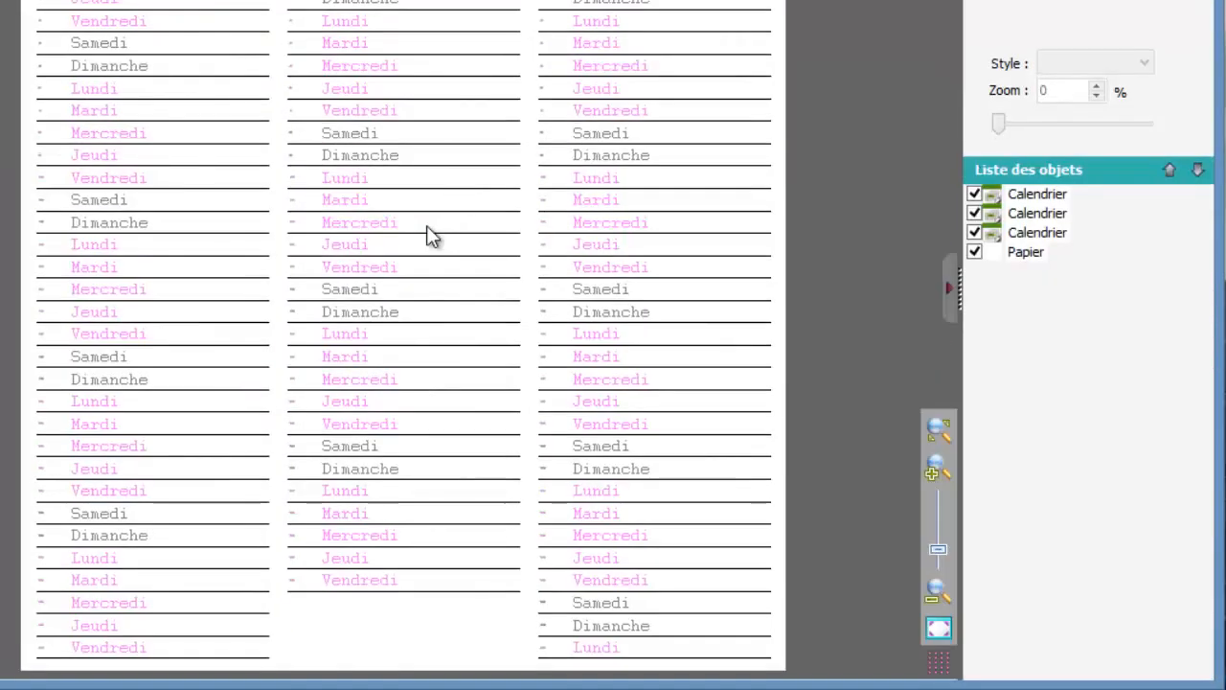
Apply the beige branche-fleuri-dessin texture from the créatifs folder to the page background
click(451, 3)
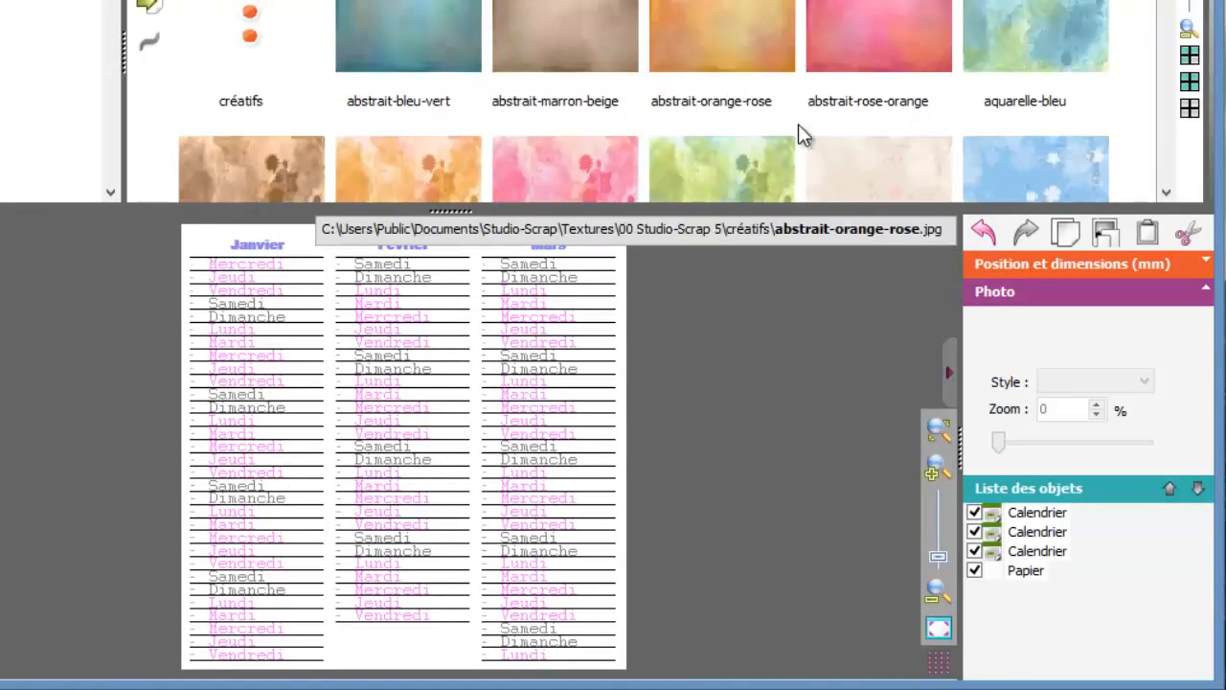
click(854, 159)
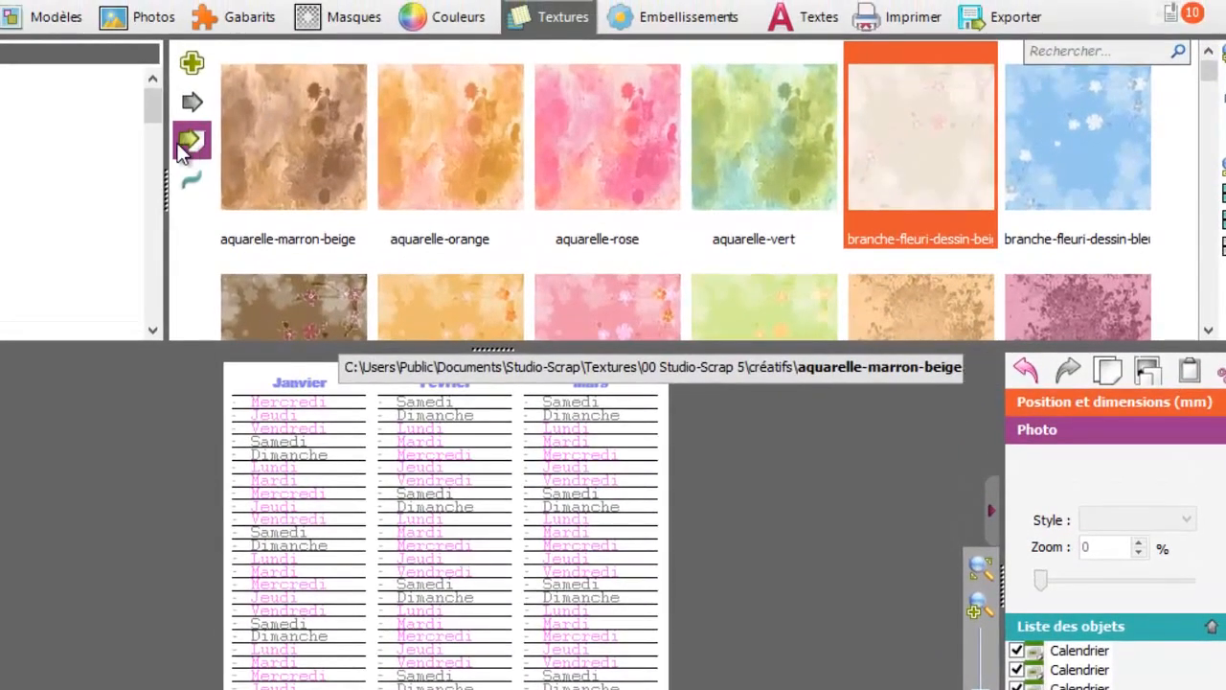
click(178, 97)
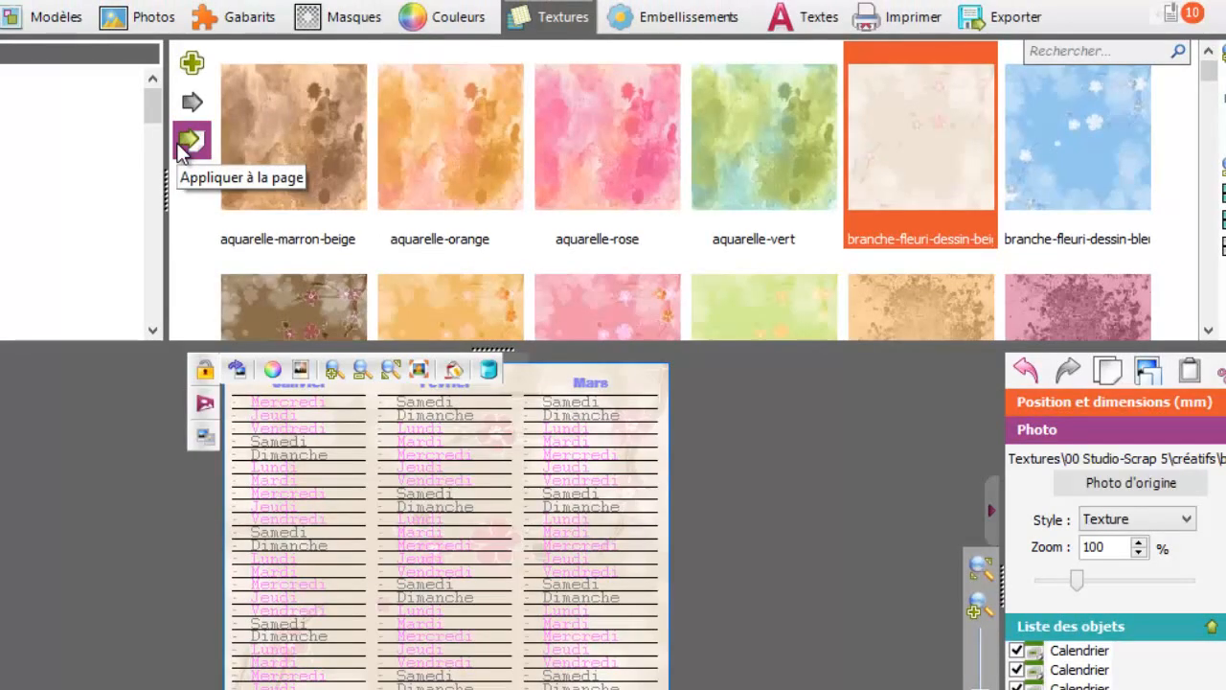
click(193, 635)
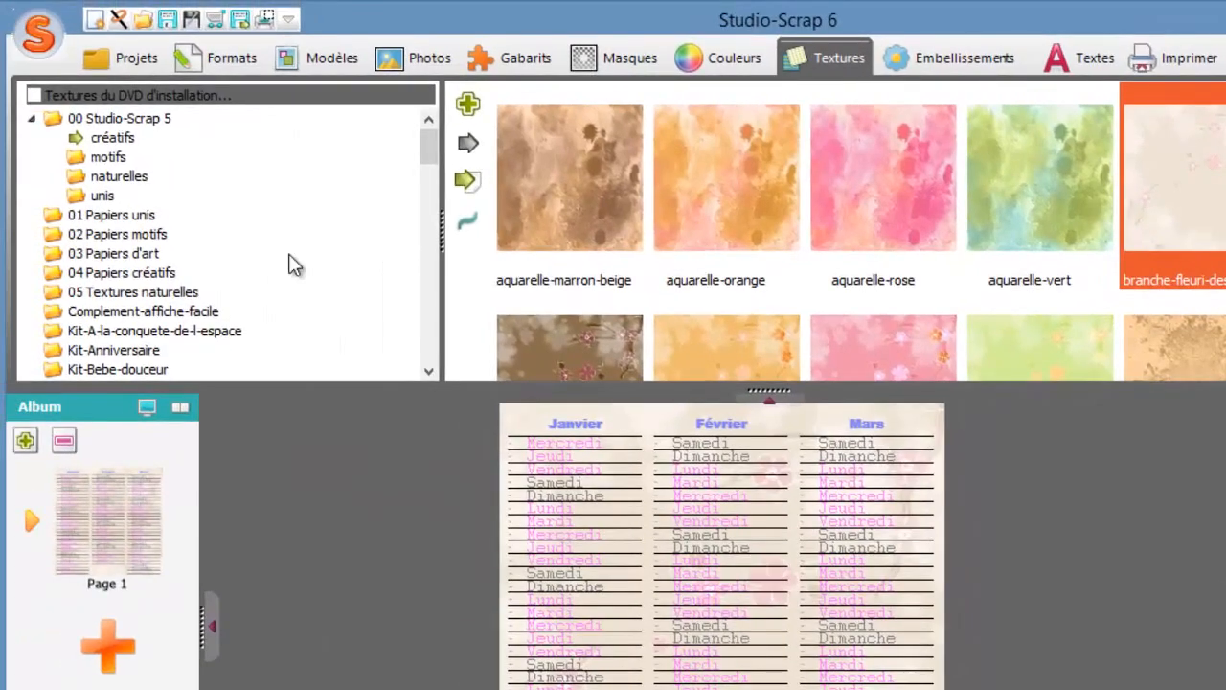
Start a new composition without saving and fill its page with a 3 × 3 grid of carré-arrondi-01 shapes, spaced 5 vertically and horizontally
click(94, 21)
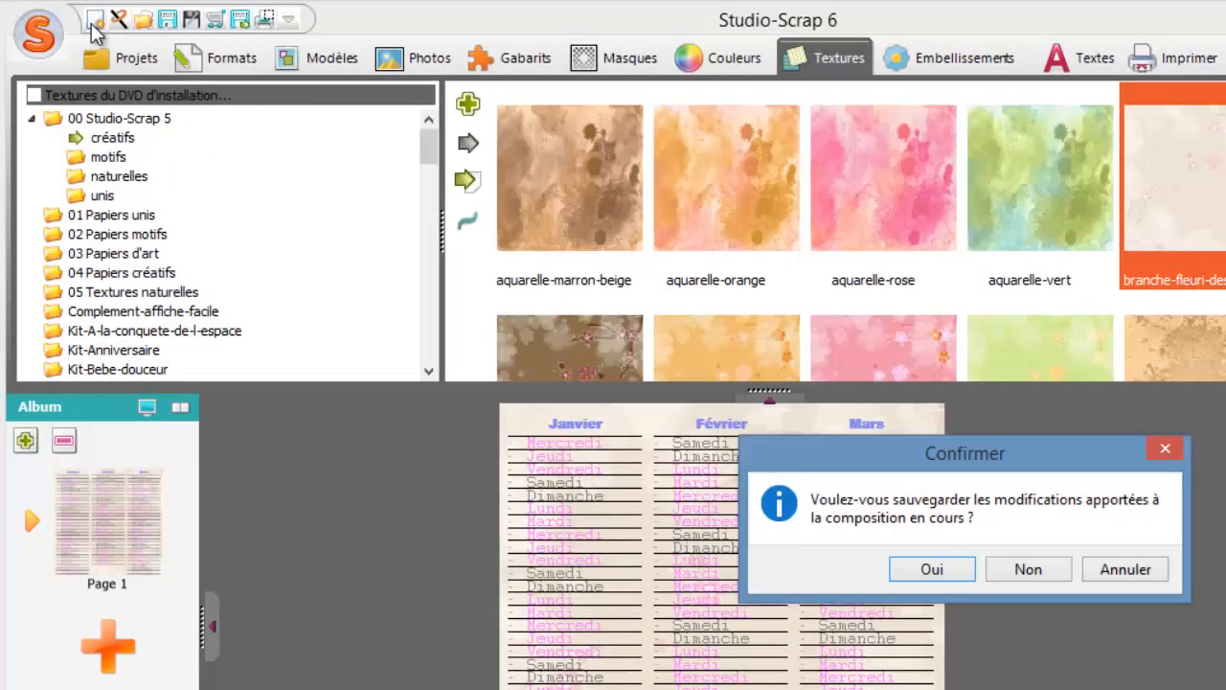
click(1028, 569)
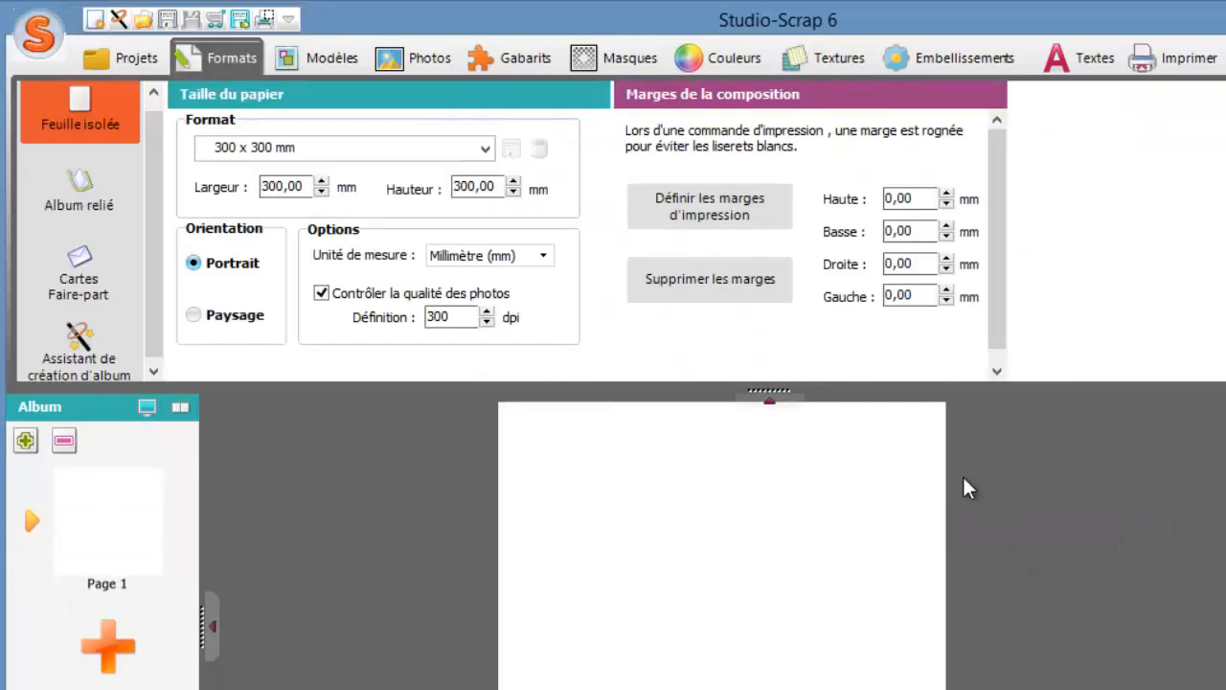
click(500, 56)
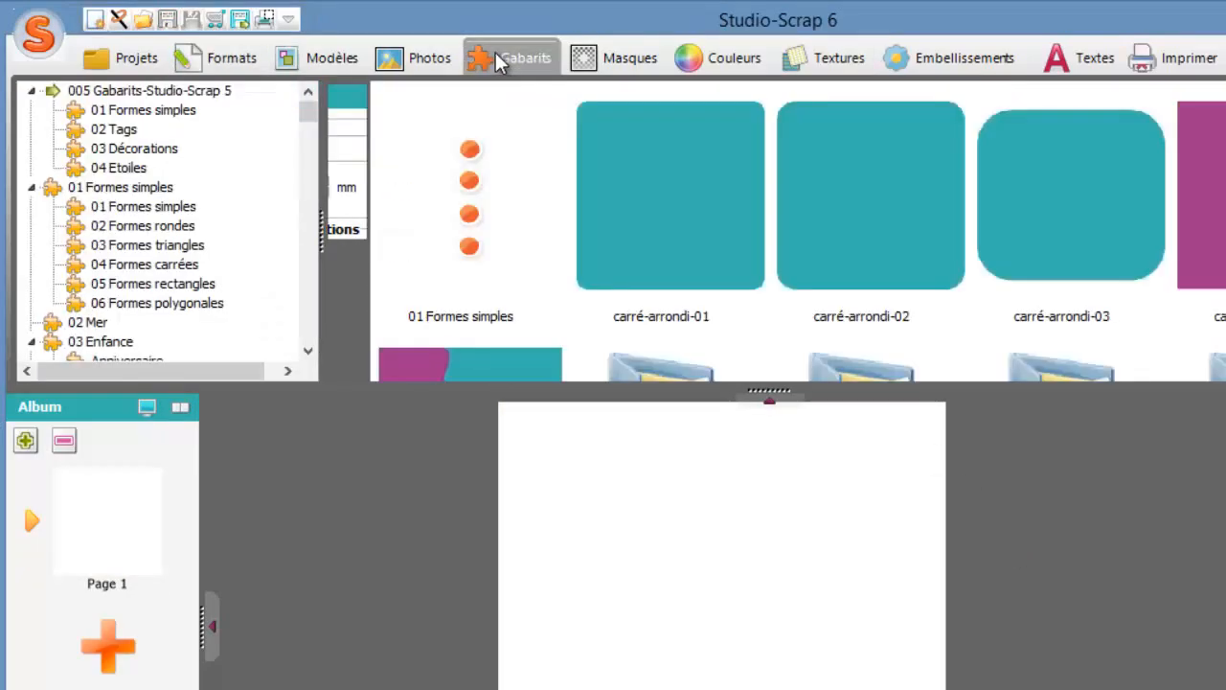
click(639, 192)
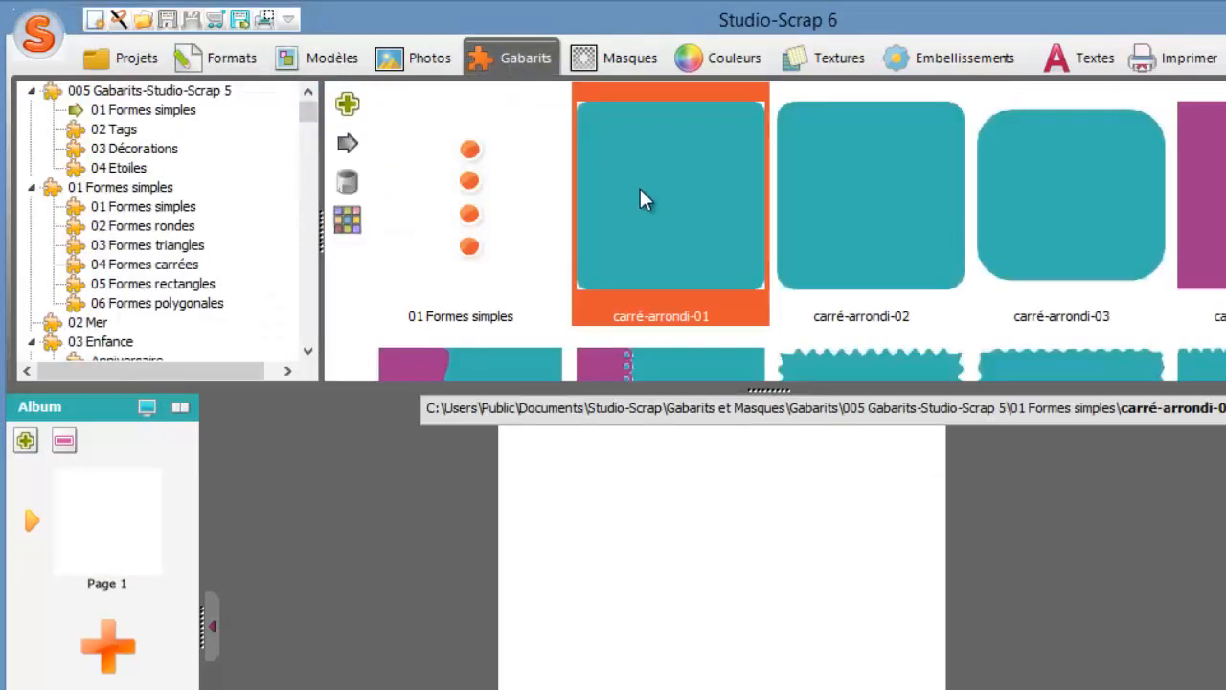
click(348, 219)
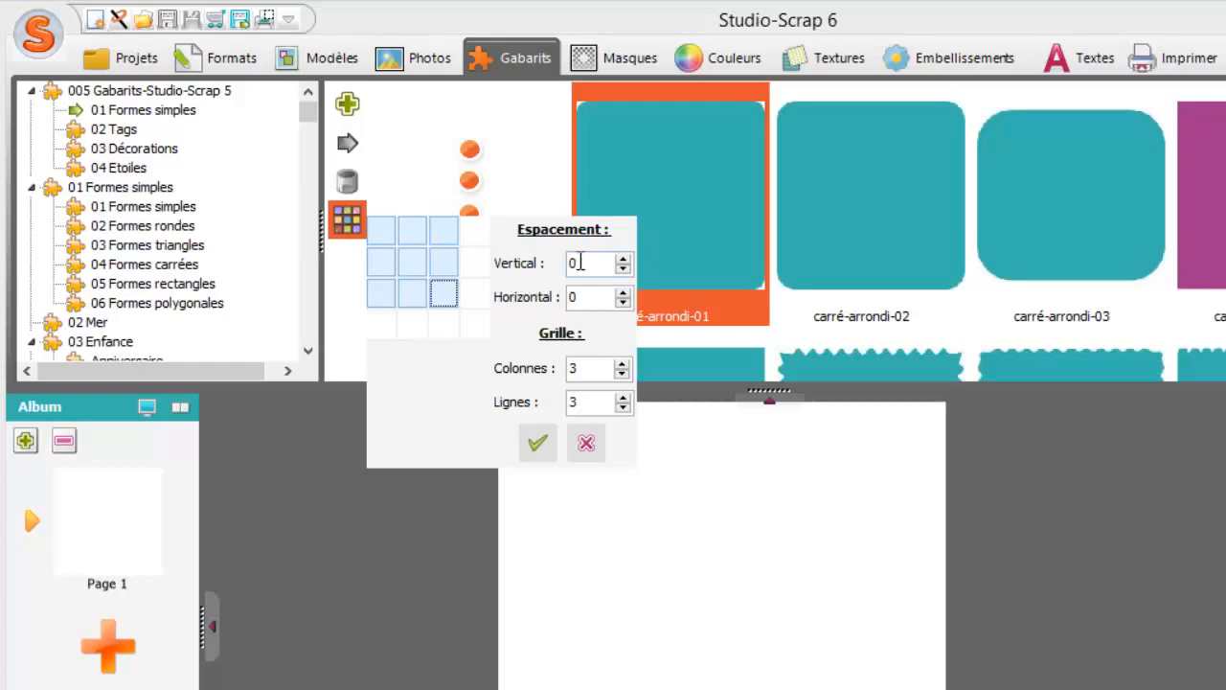
drag(580, 262, 486, 266)
text(5)
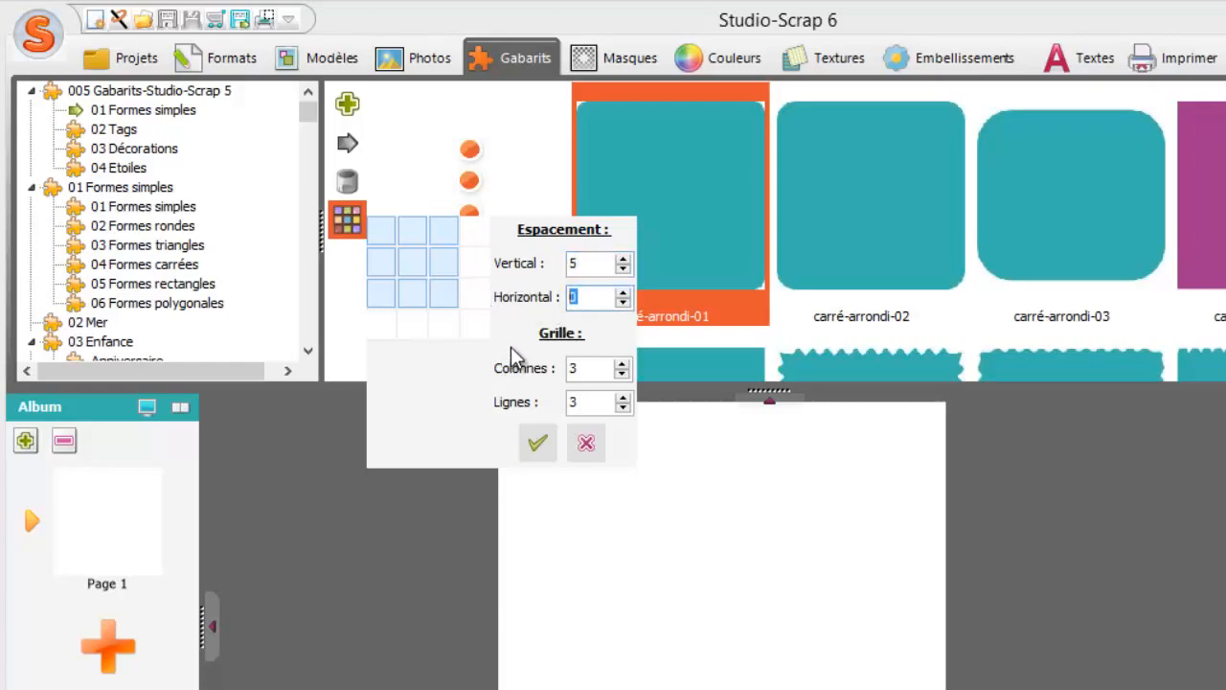
text(5)
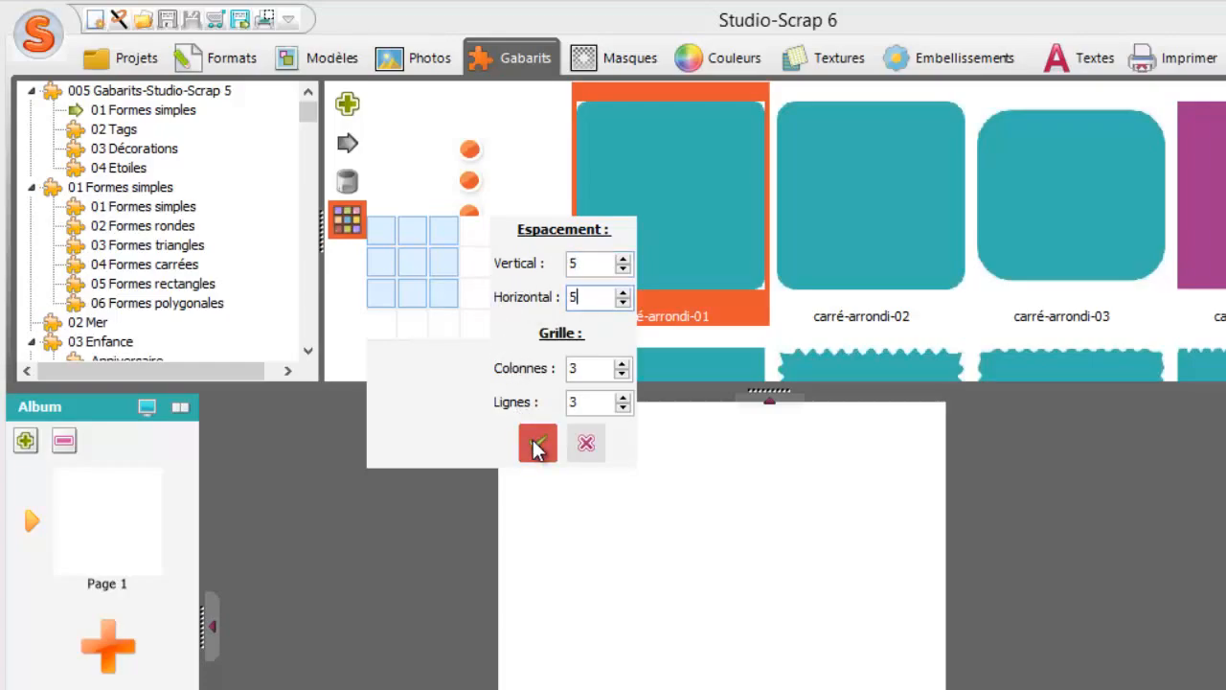
click(538, 443)
click(433, 523)
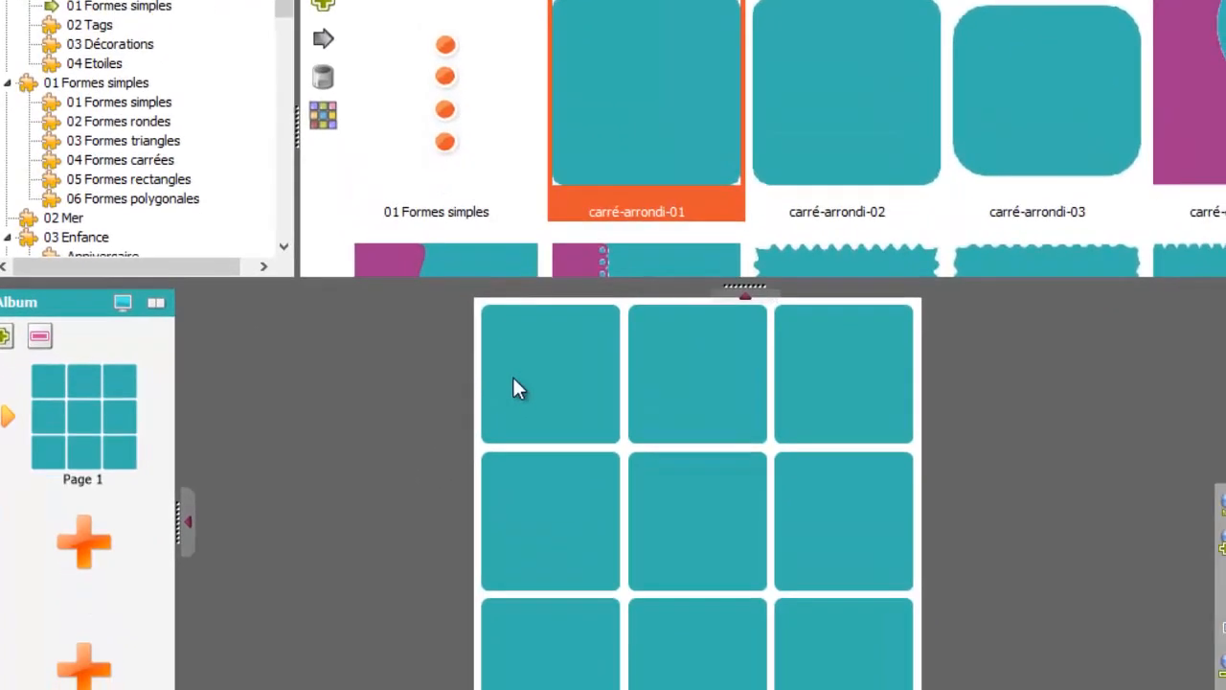
Delete the three rounded squares in the left column of the page grid
click(537, 490)
key(Delete)
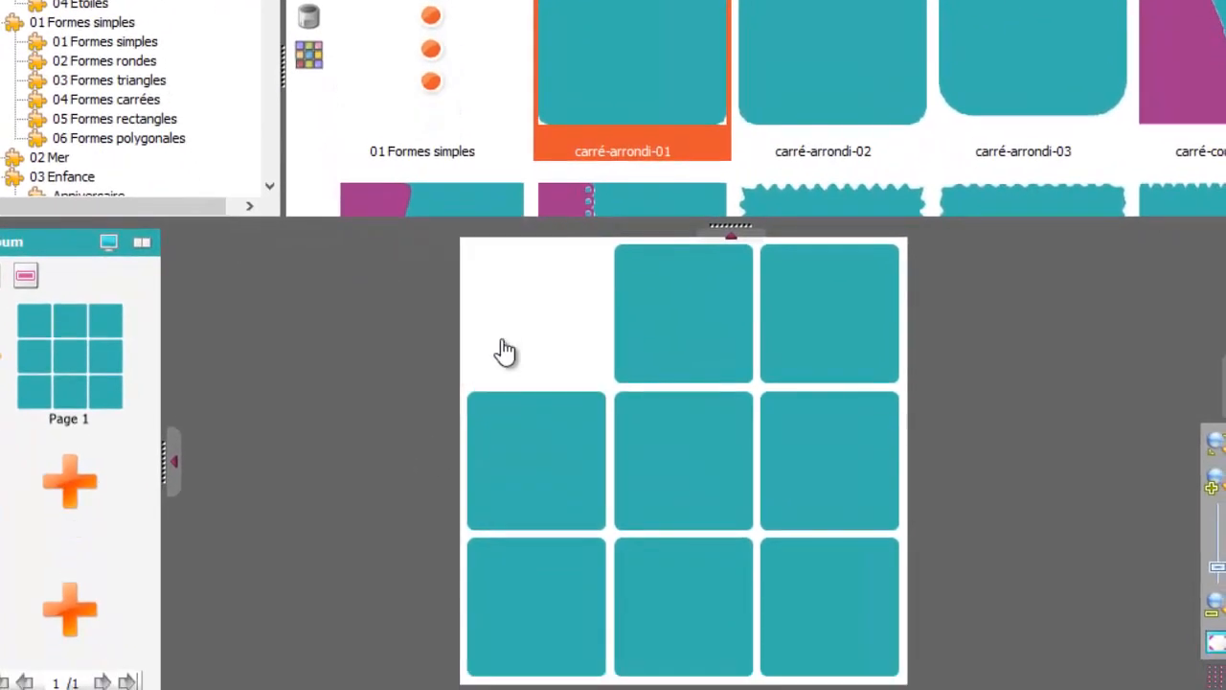
click(523, 424)
key(Delete)
click(544, 567)
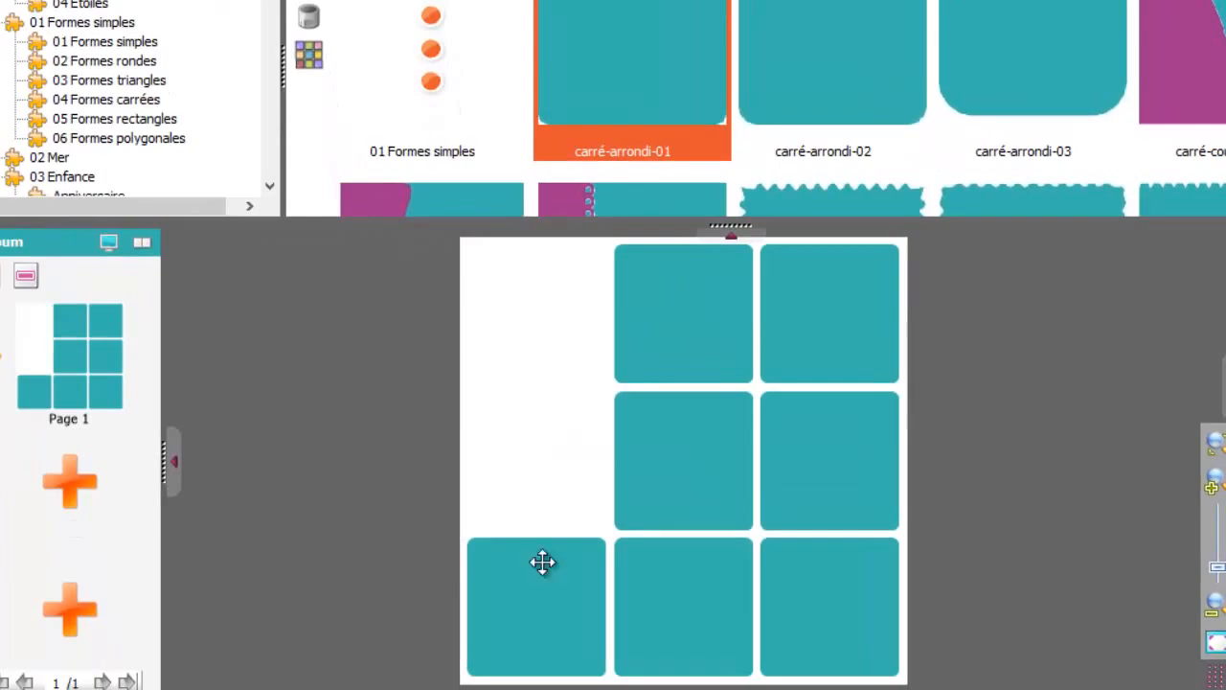
key(Delete)
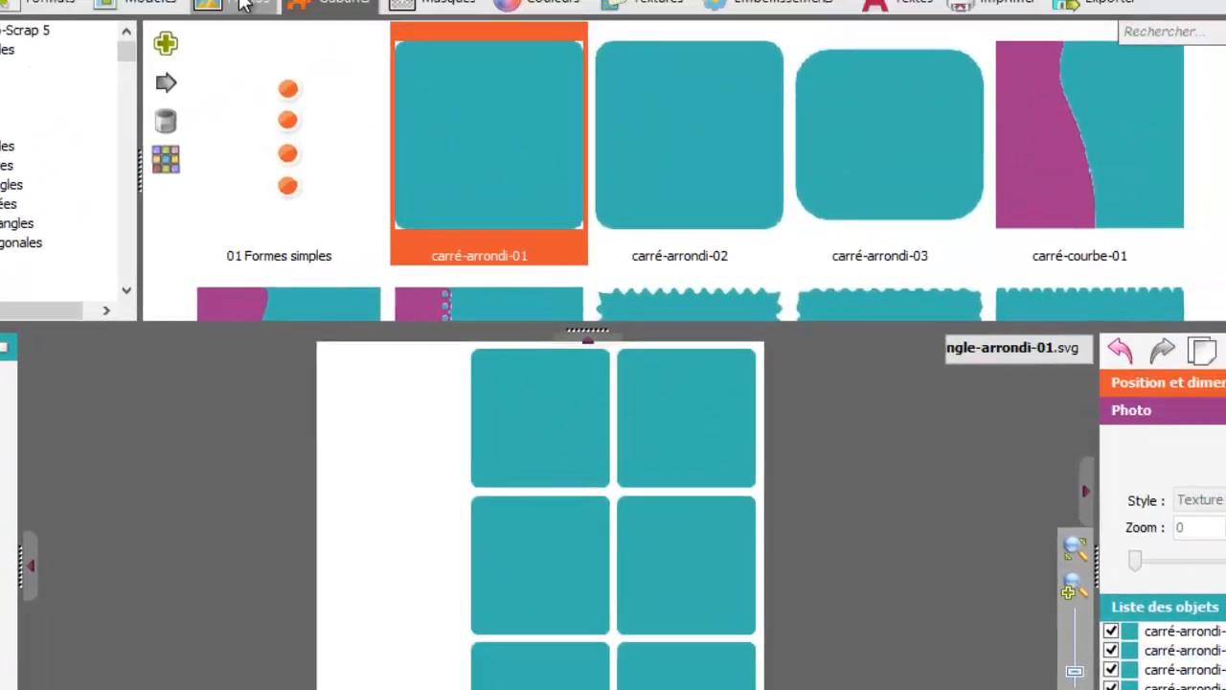
Fill the upper-middle, centre-right and lower-middle squares with photos 32175329, 32767083 and 32767639 respectively, adjusting their framing
click(379, 0)
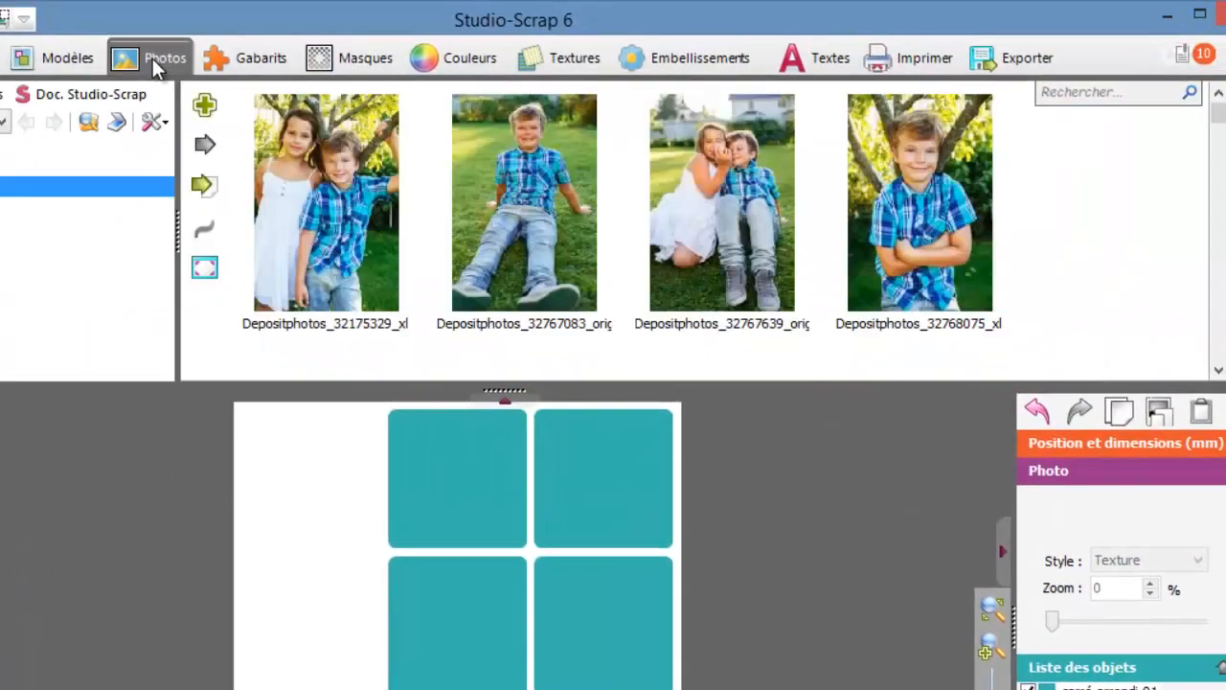
drag(302, 150, 448, 466)
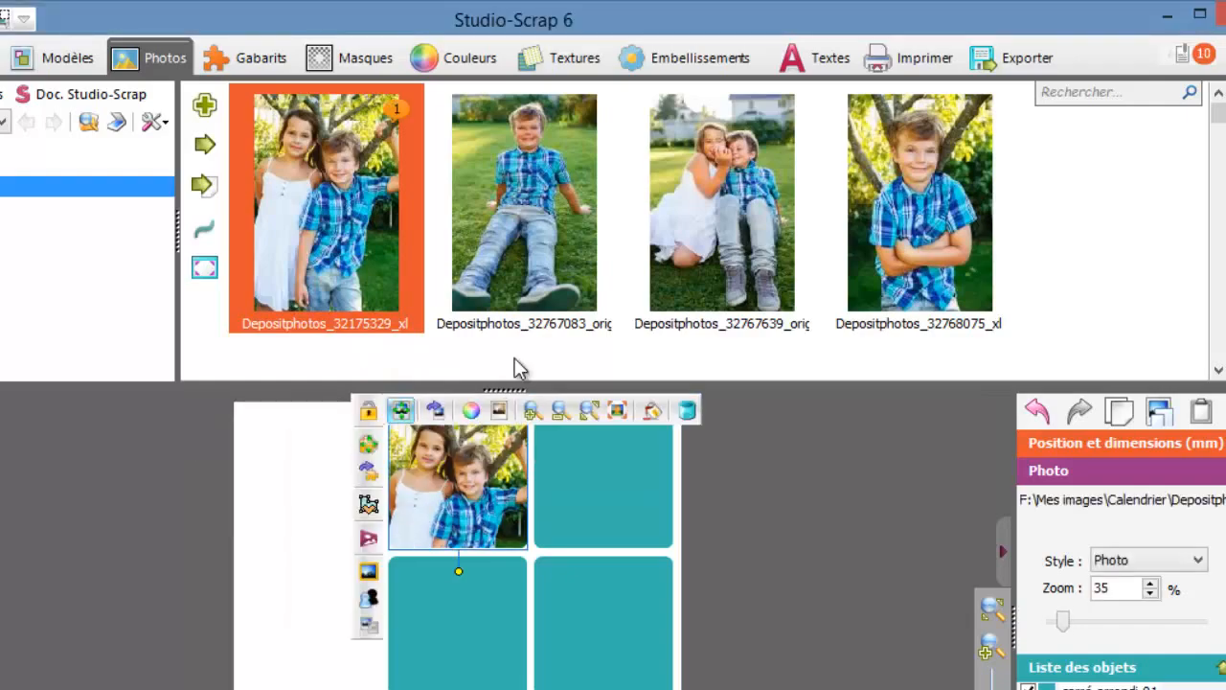
drag(525, 172, 614, 624)
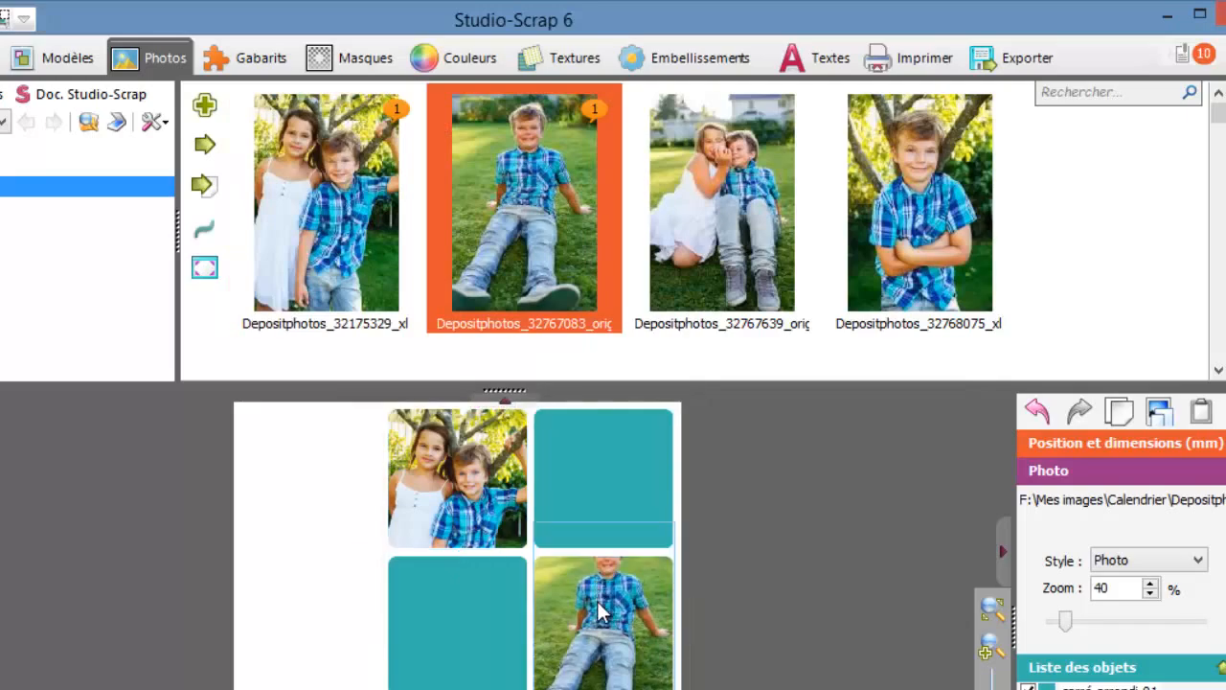
drag(728, 214, 464, 689)
drag(464, 610, 460, 615)
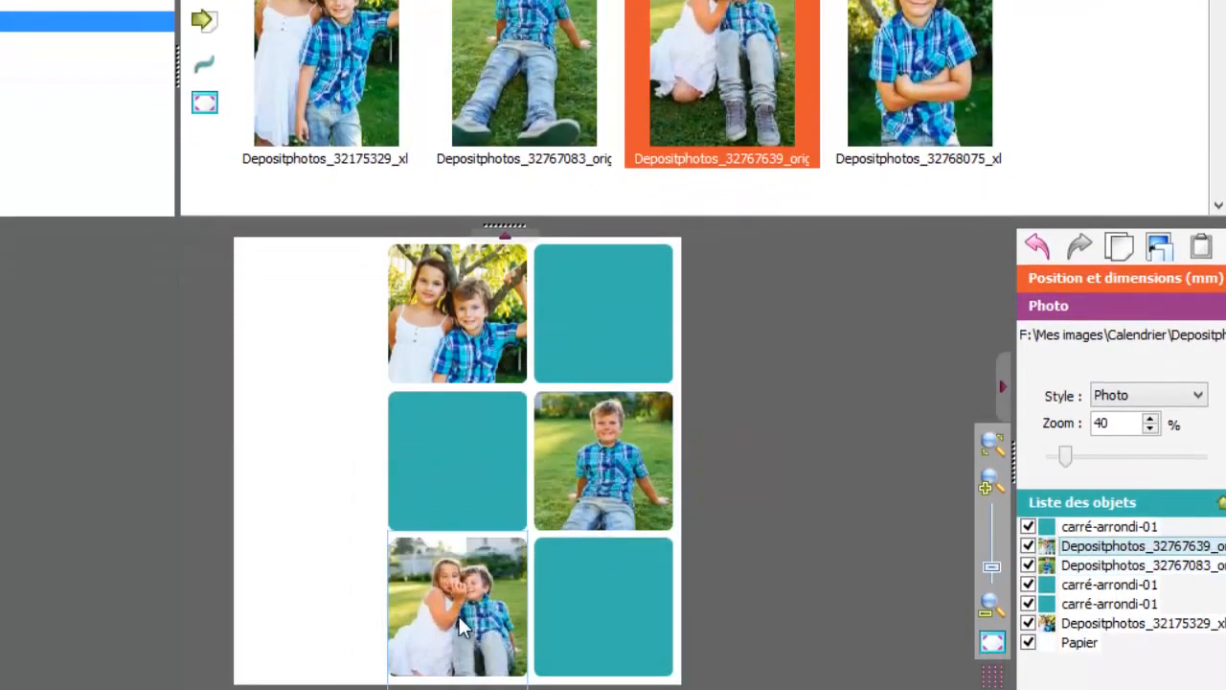
click(99, 431)
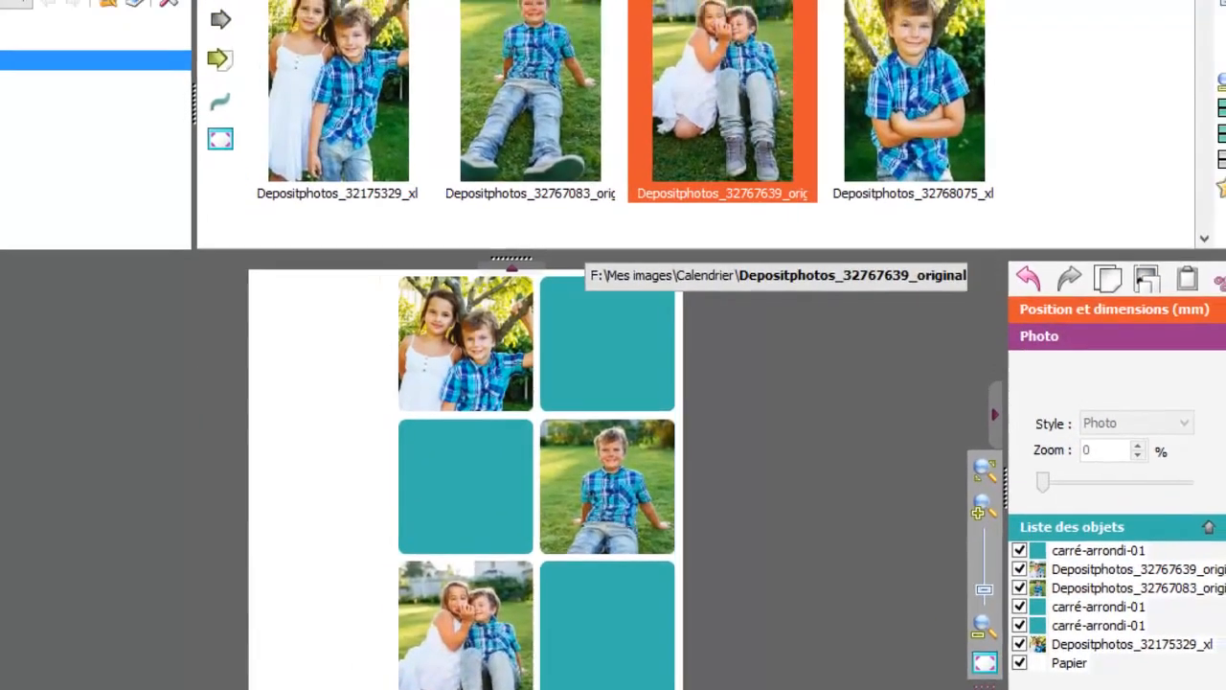
Set the calendar month to Avril 2014 and add that calendar to the page
click(795, 12)
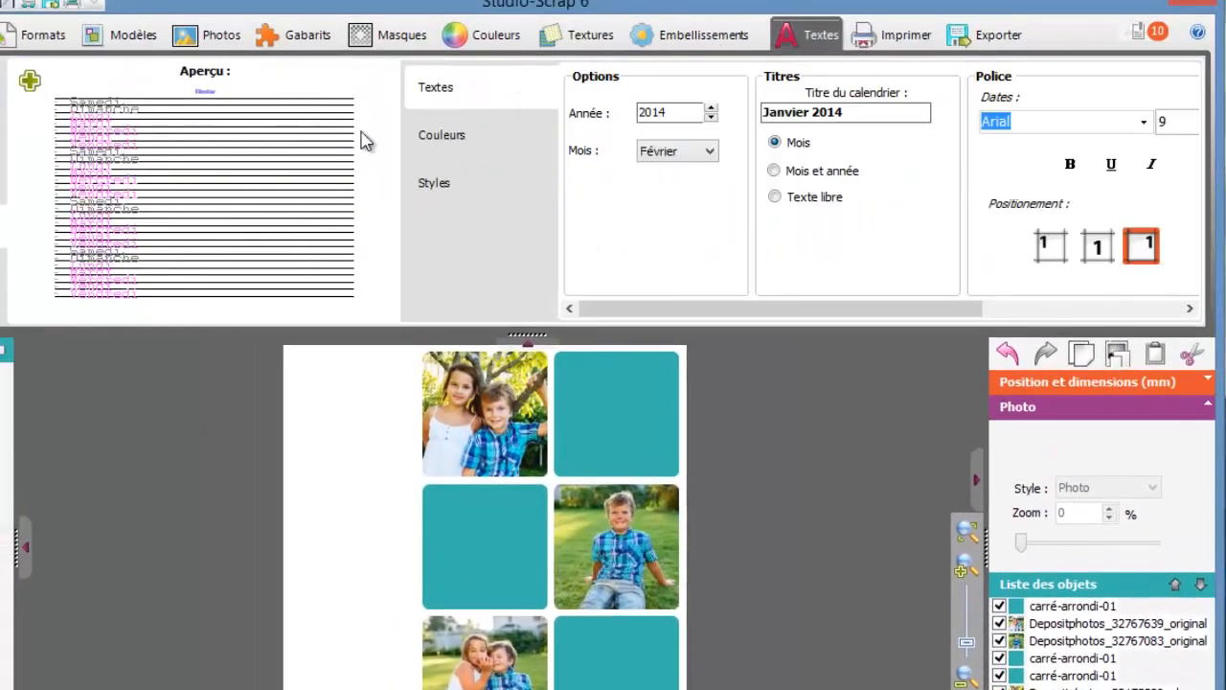
click(663, 153)
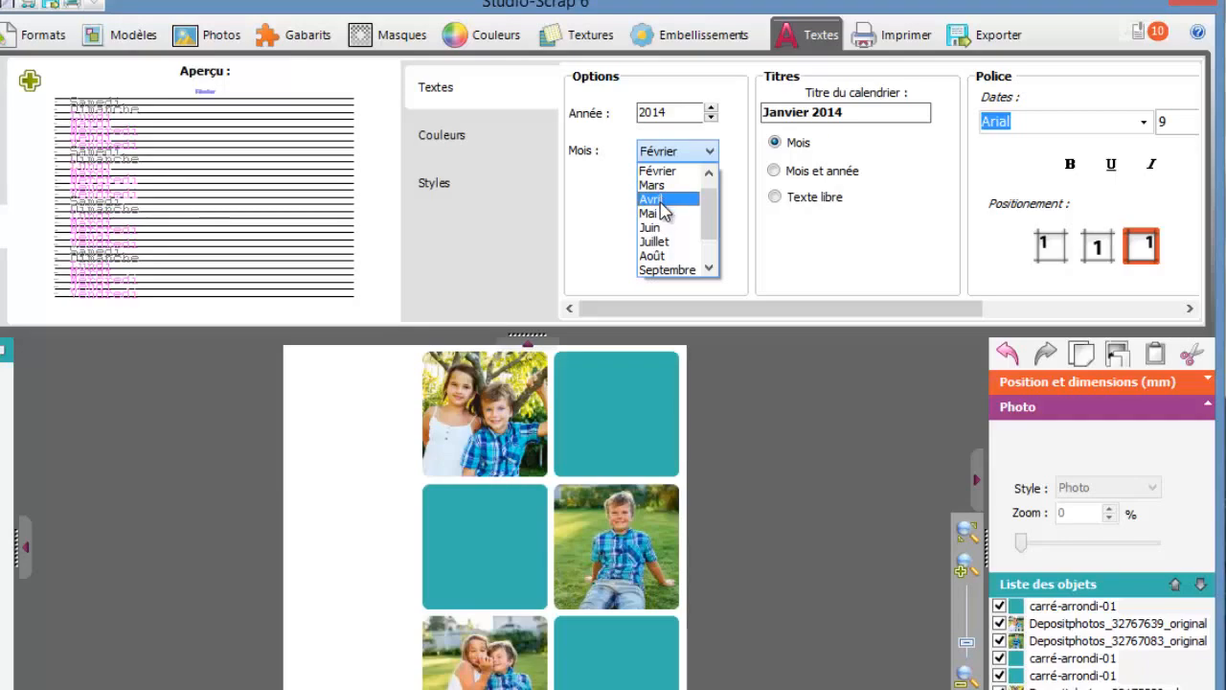
click(651, 199)
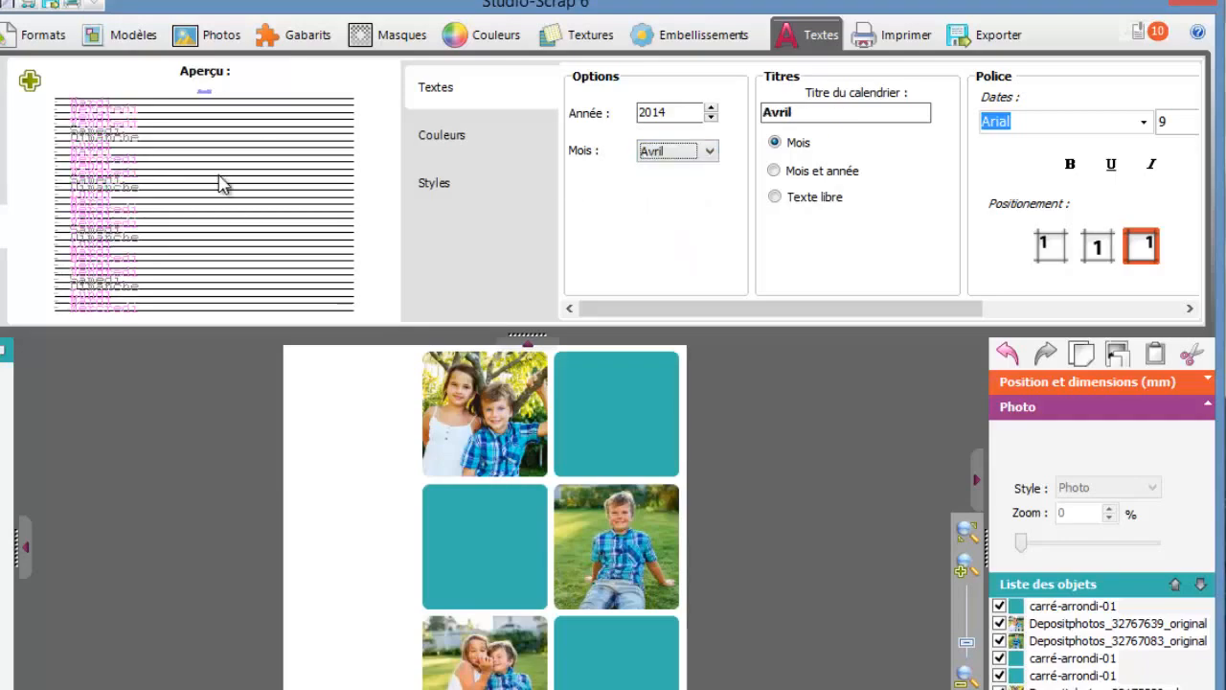
click(29, 80)
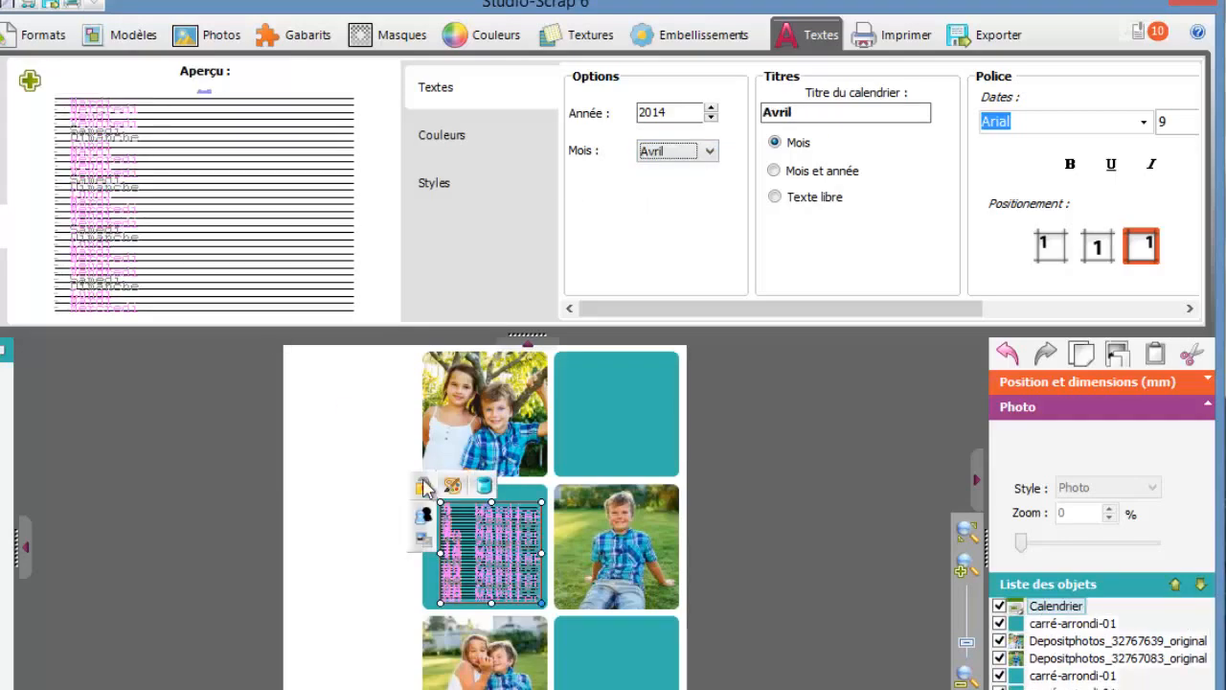
Move the Avril calendar into the page's empty left column and stretch it to fill the column's height and width
drag(468, 539, 326, 393)
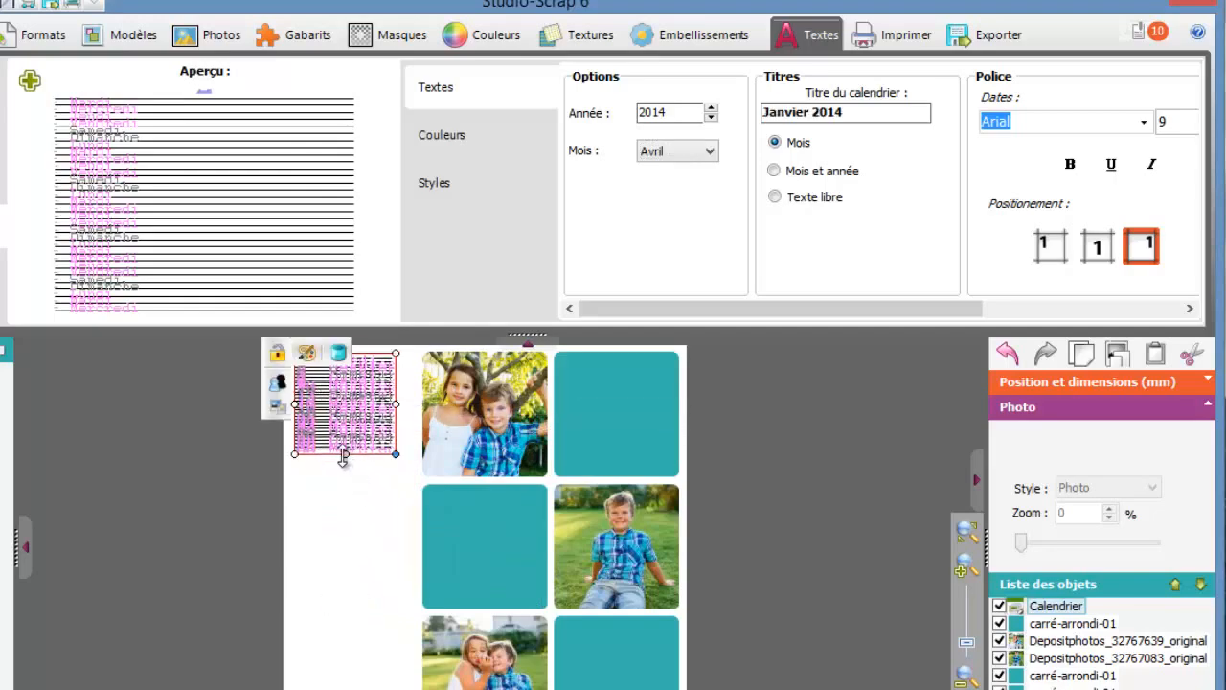
drag(343, 456, 342, 679)
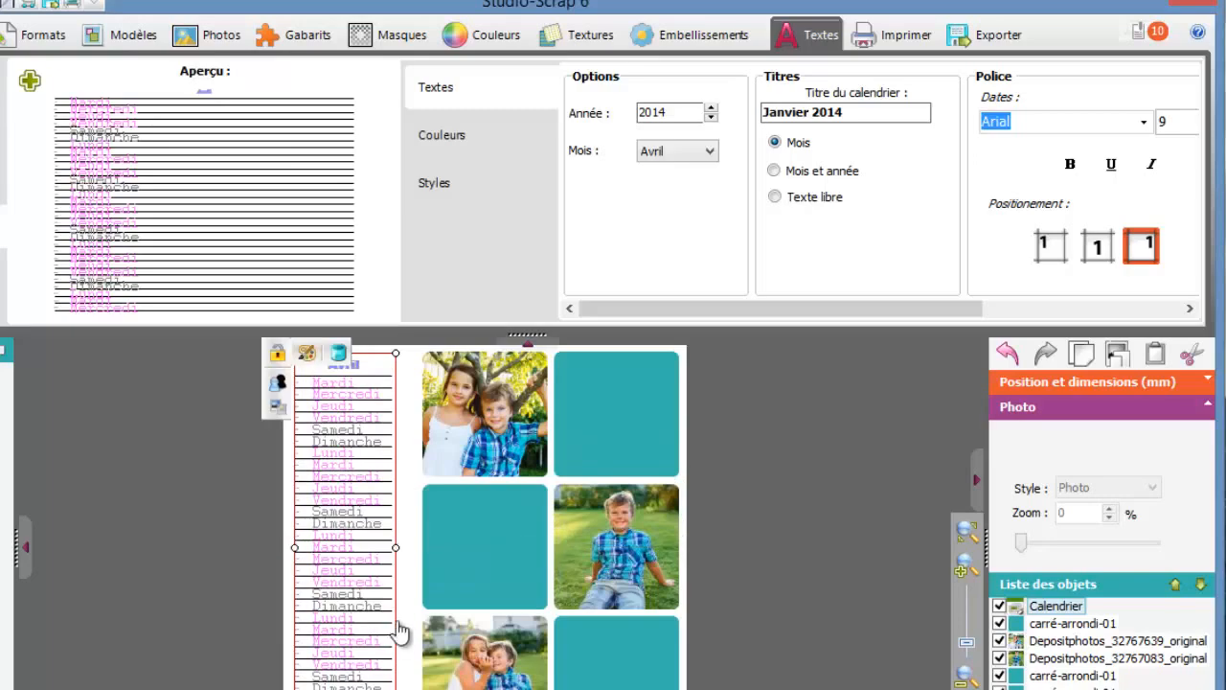
drag(398, 547, 419, 553)
click(200, 555)
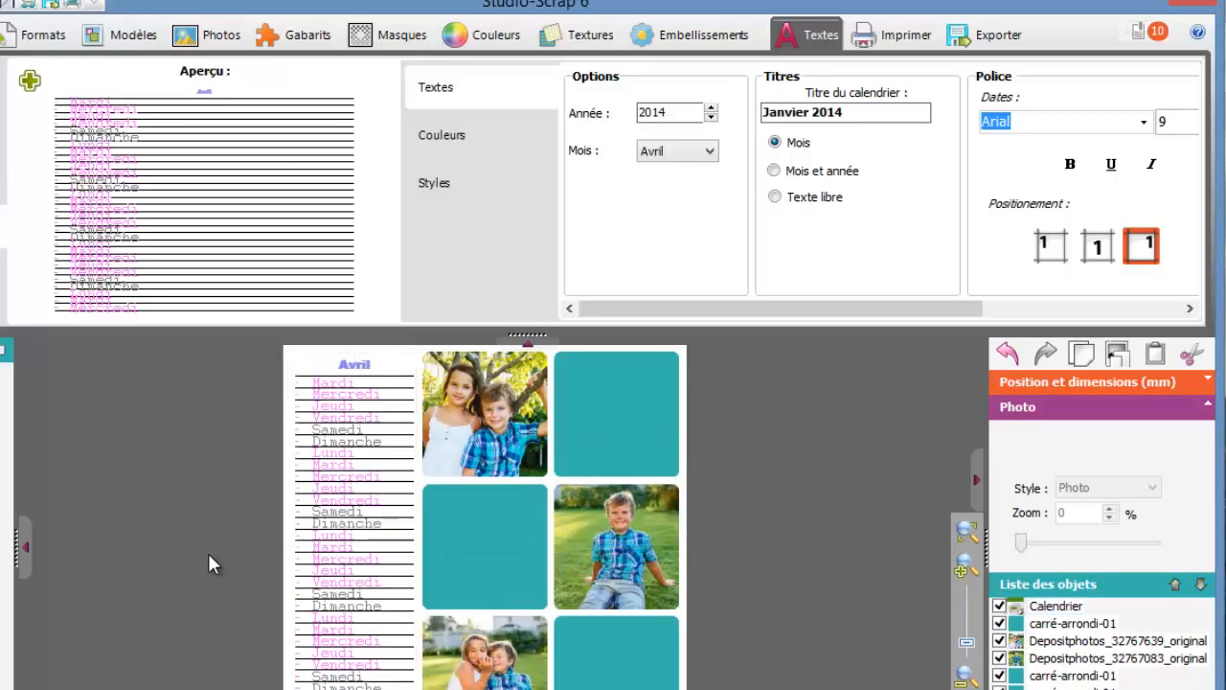
Turn off full day names (Jours complets) for the Avril calendar
click(334, 462)
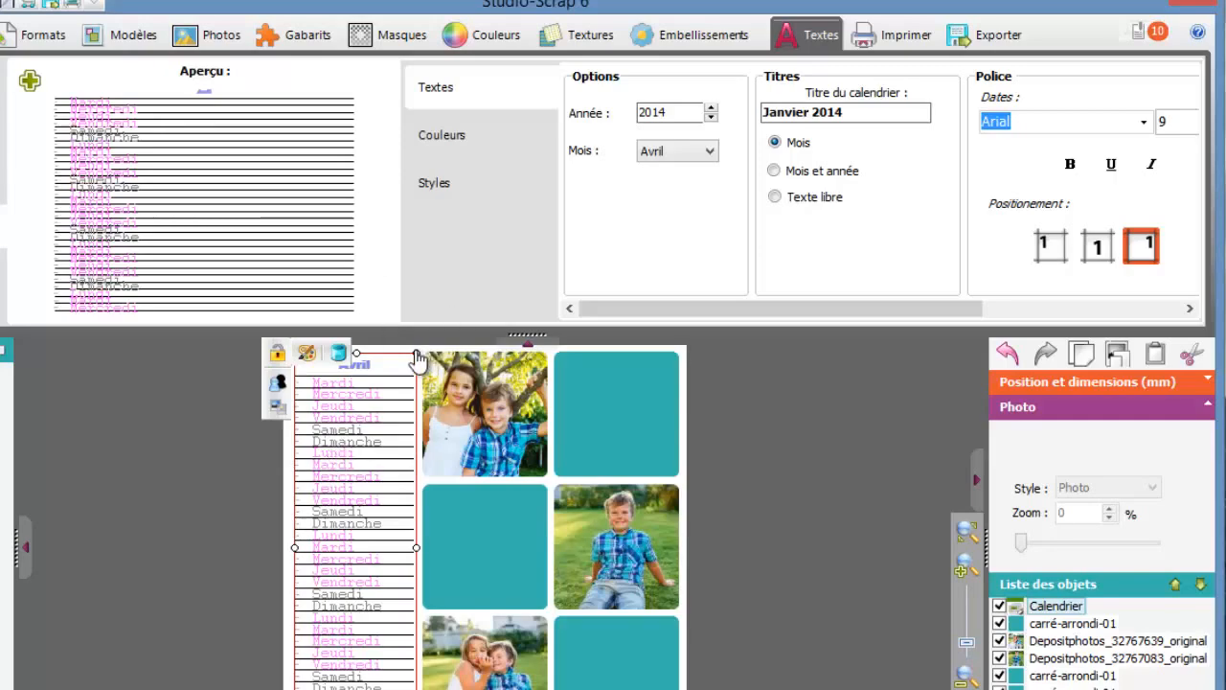
click(439, 184)
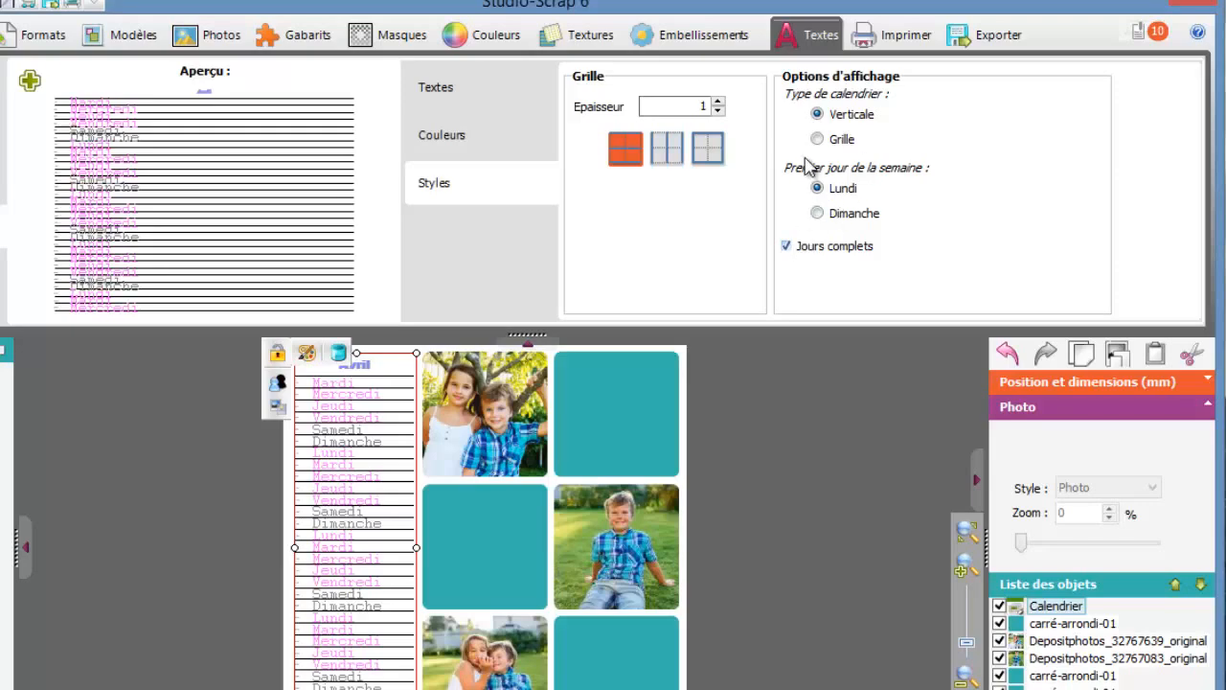
click(794, 252)
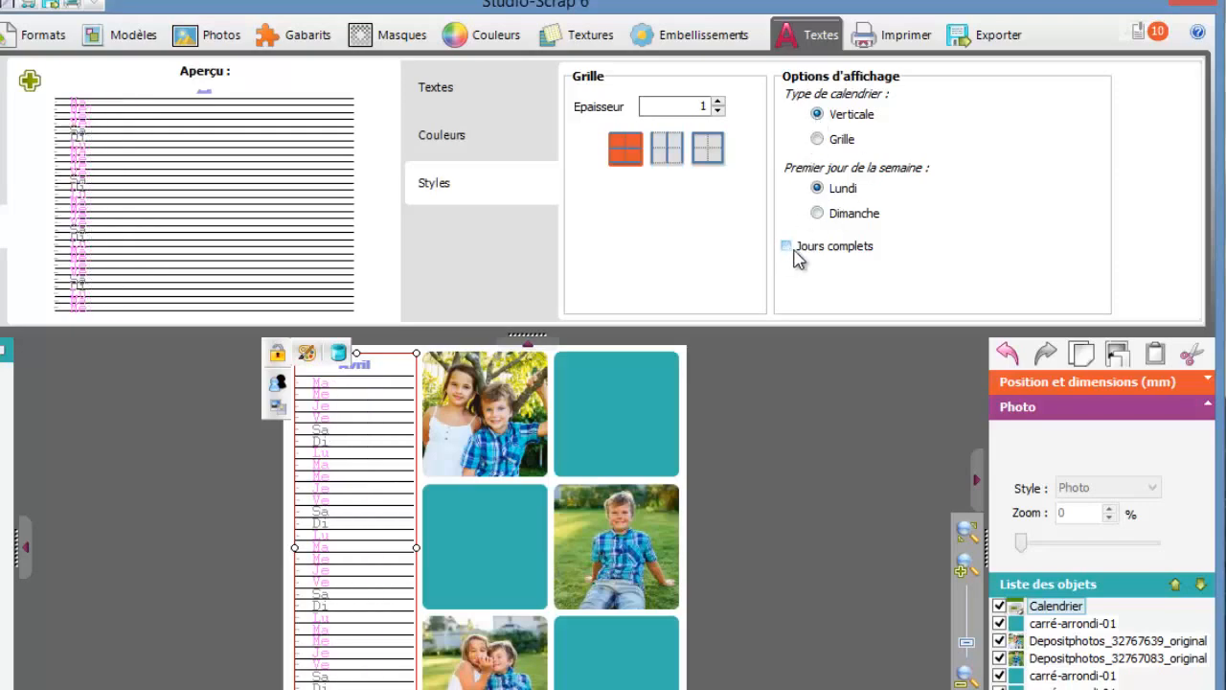
Colour the Avril calendar's title dark blue and its grid lines light blue, sampling both from the boy's checked shirt in the upper photo
click(455, 151)
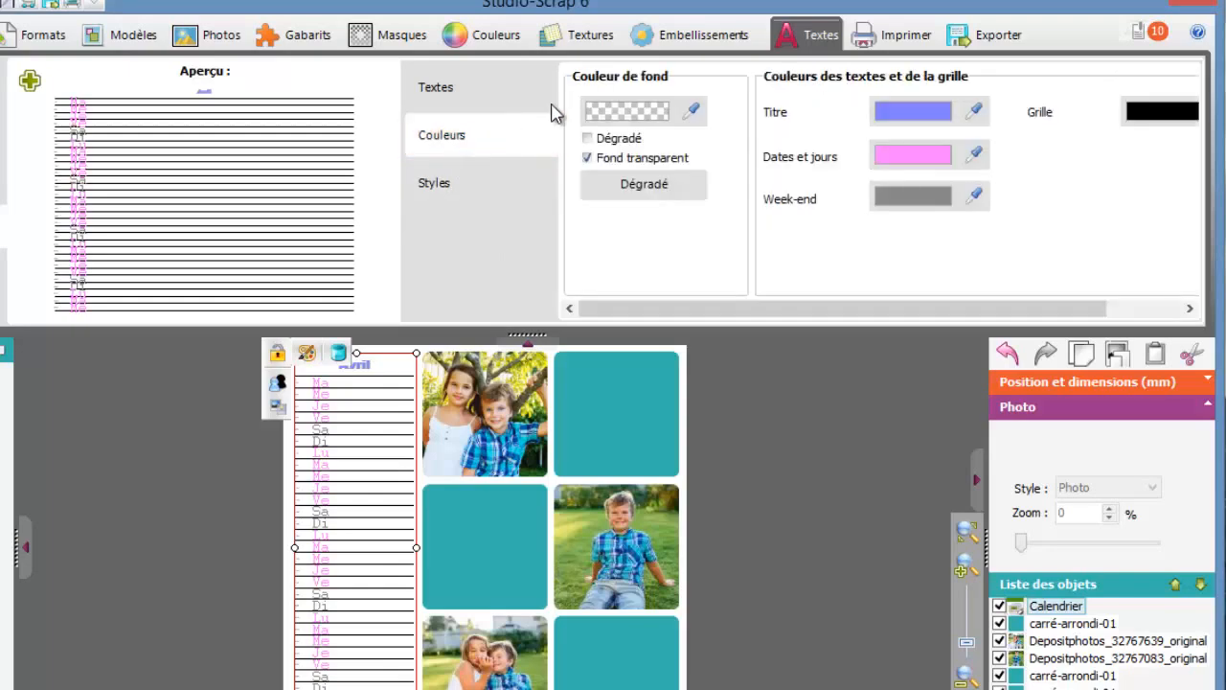
click(973, 111)
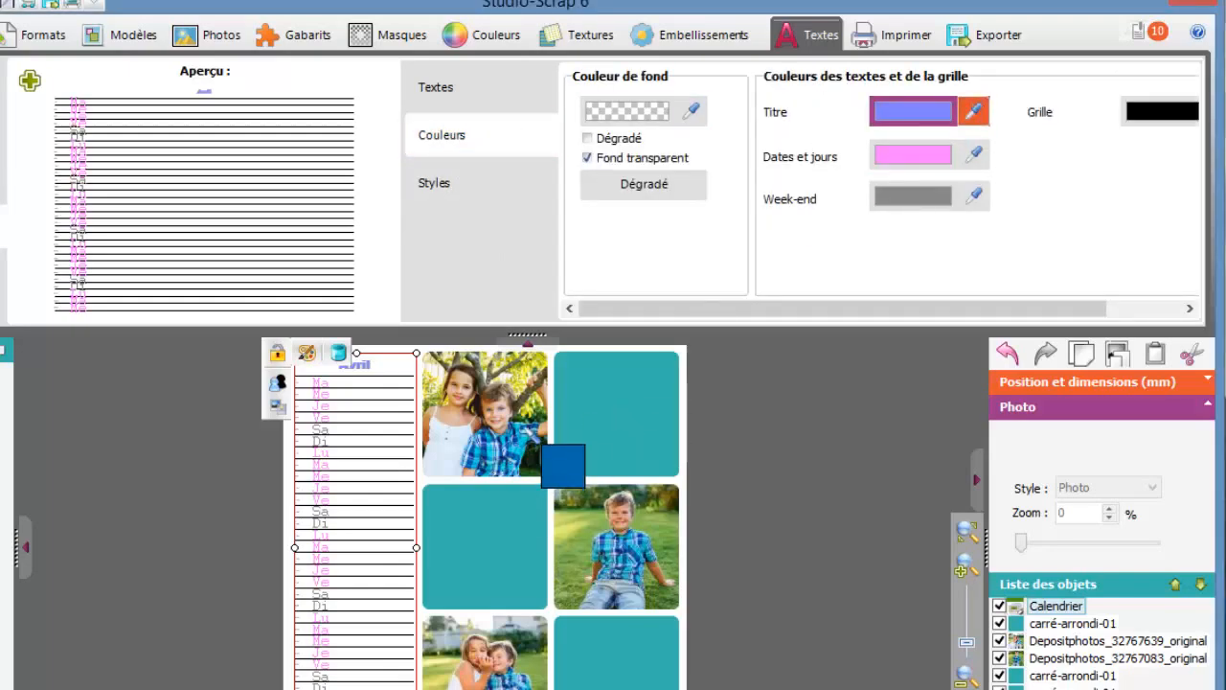
click(525, 433)
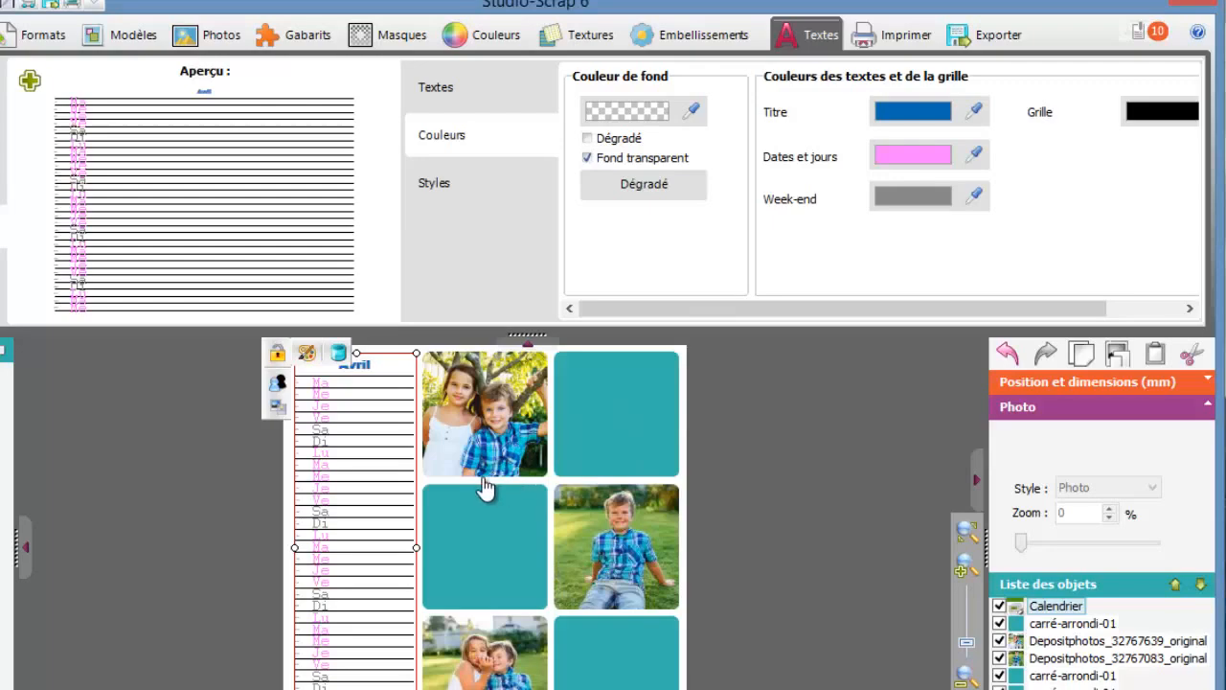
click(1124, 125)
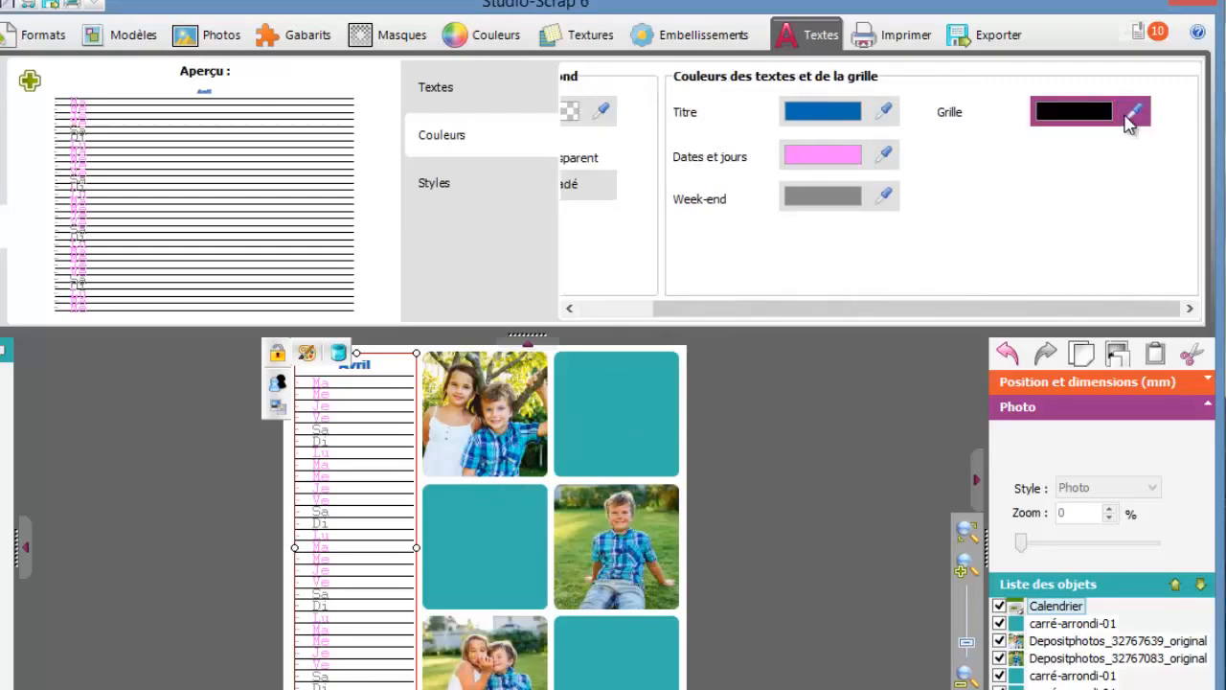
click(1128, 114)
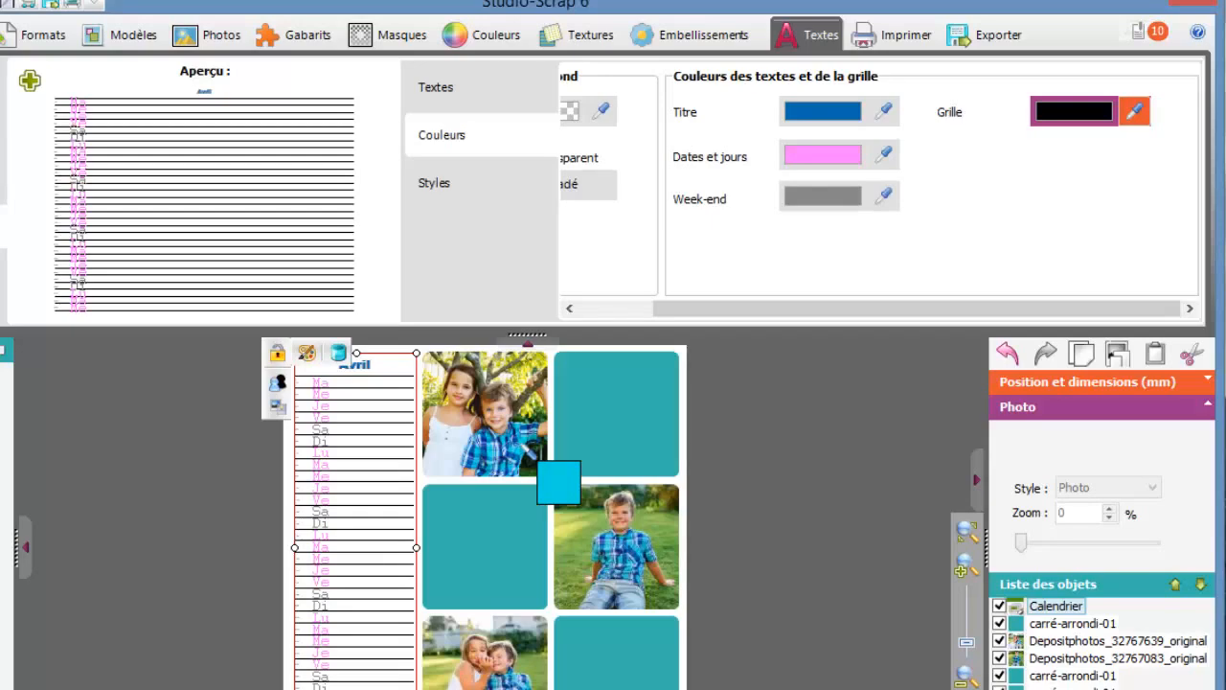
click(520, 442)
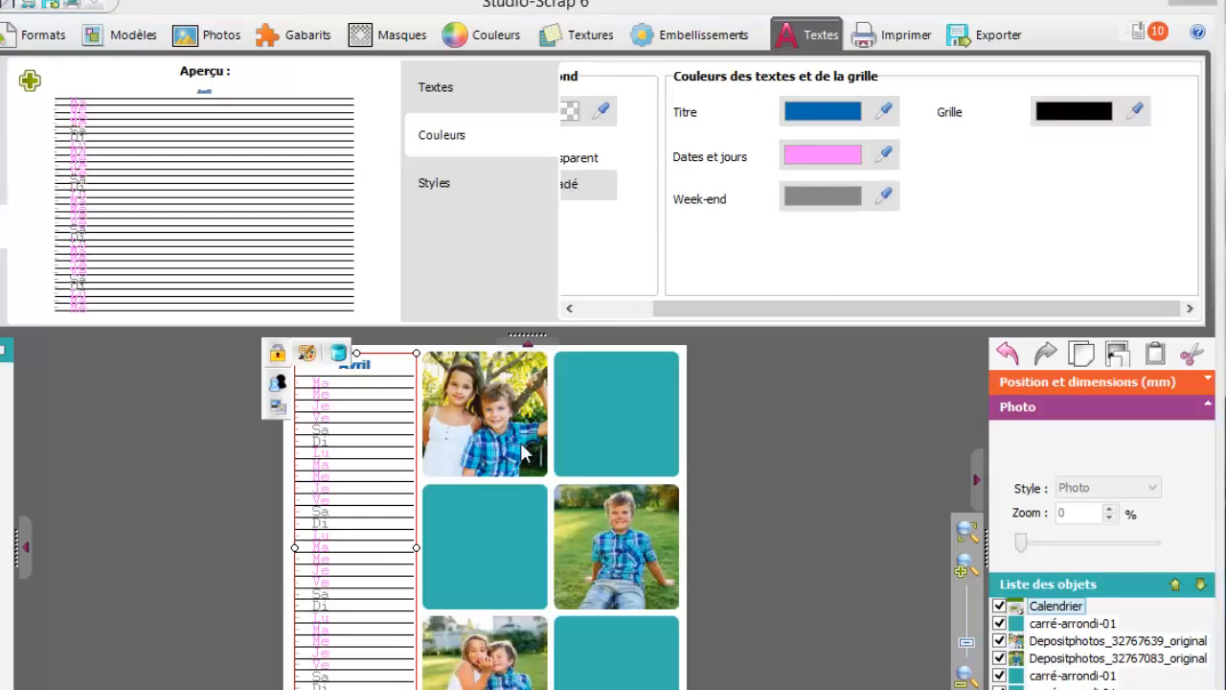
Colour the calendar's dates and days green, sampled from the grass in the centre-right photo
click(836, 158)
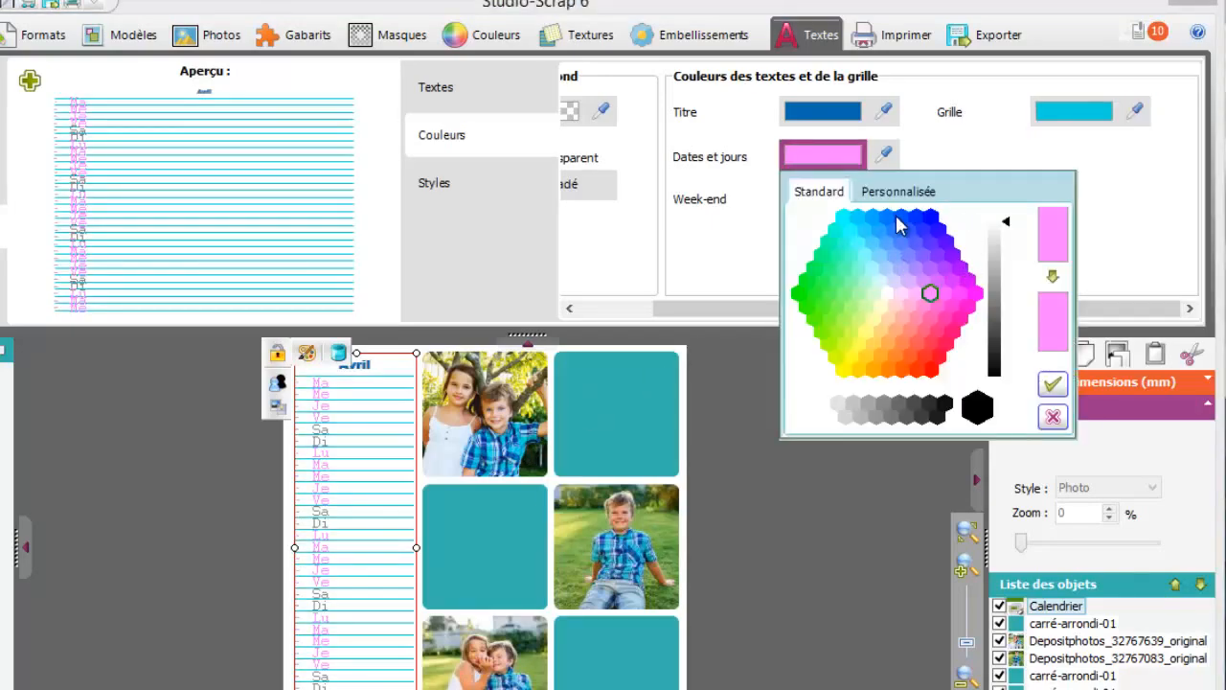
click(883, 154)
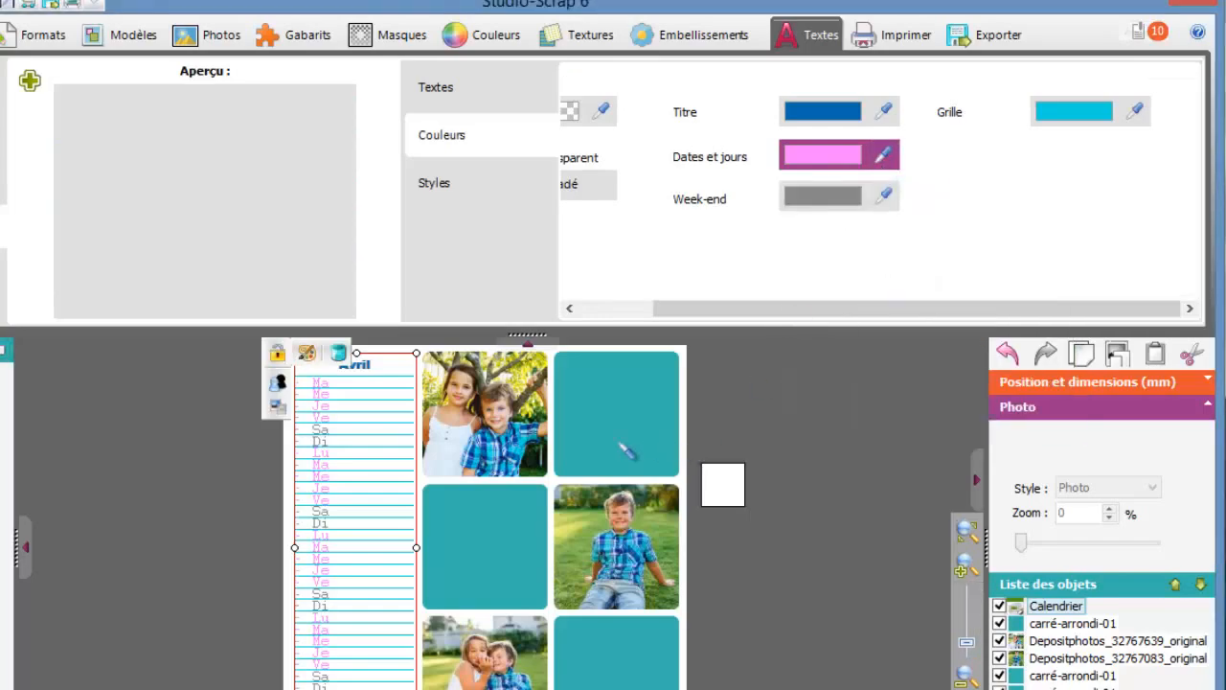
click(654, 536)
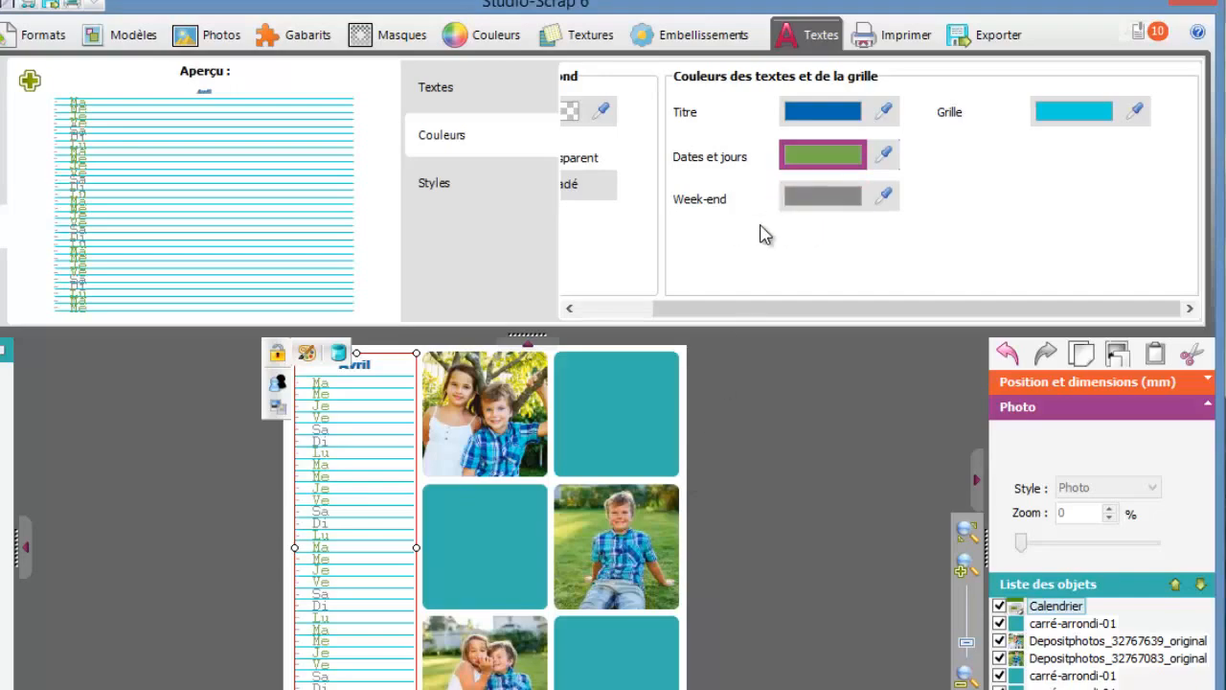
Recolour the page's upper-right square with the dark blue sampled from the calendar's title colour
click(624, 404)
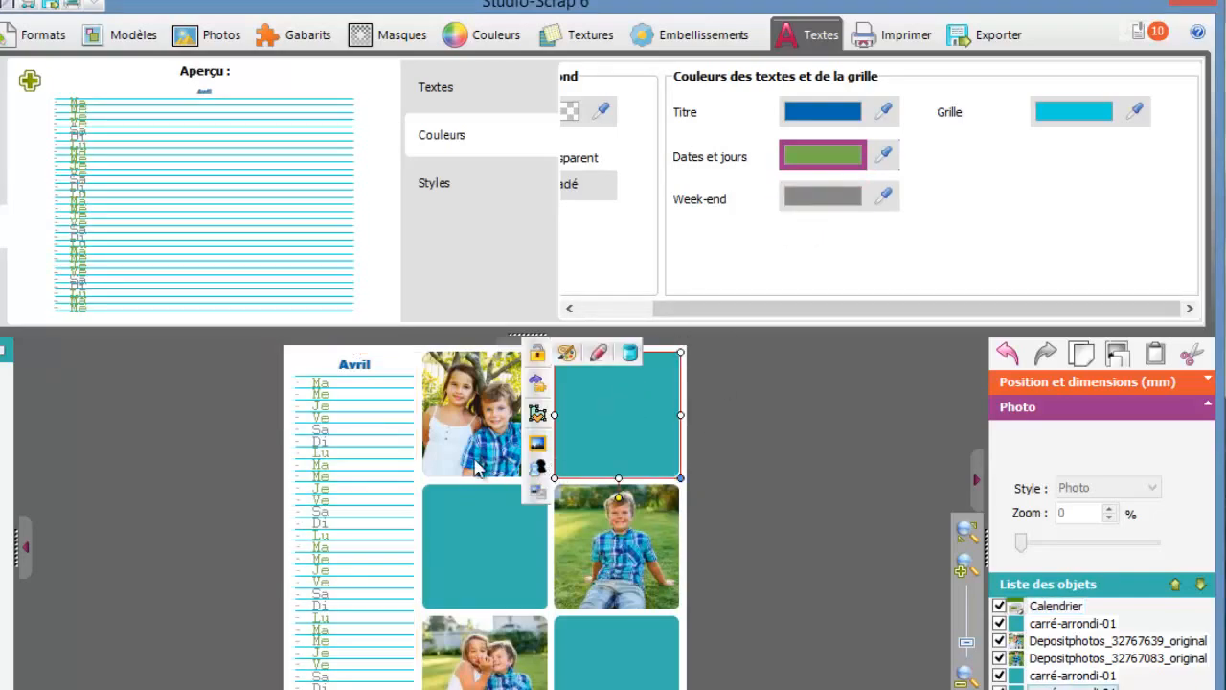
click(566, 357)
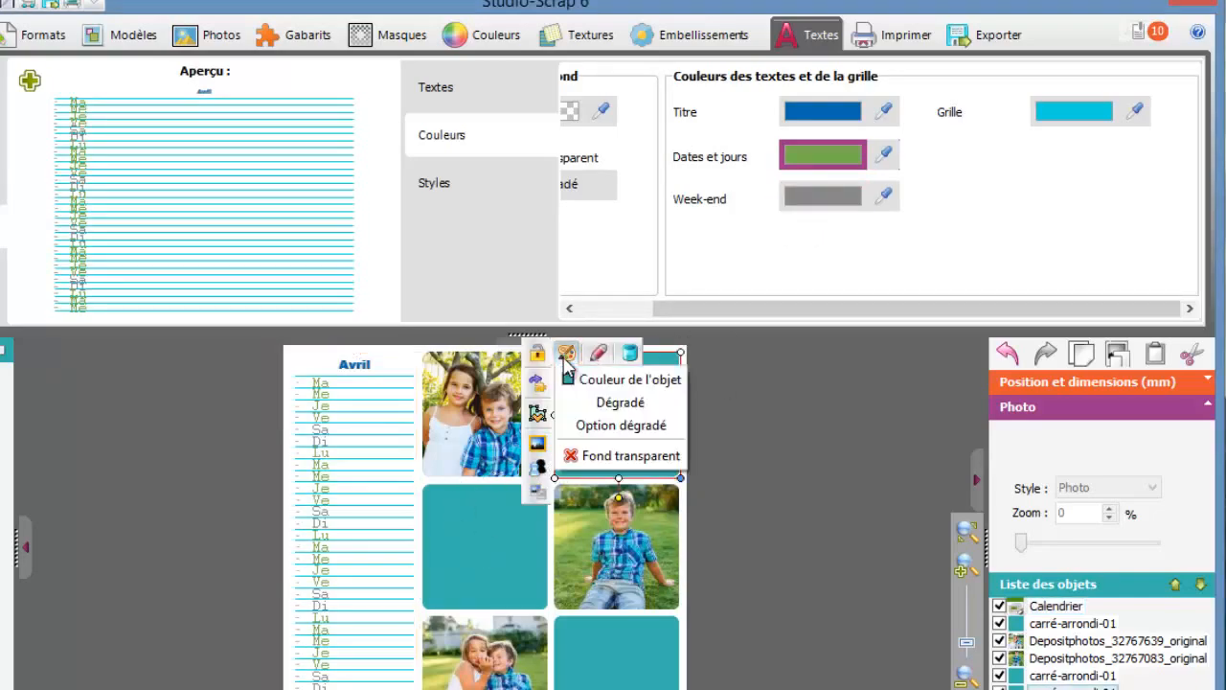
click(580, 380)
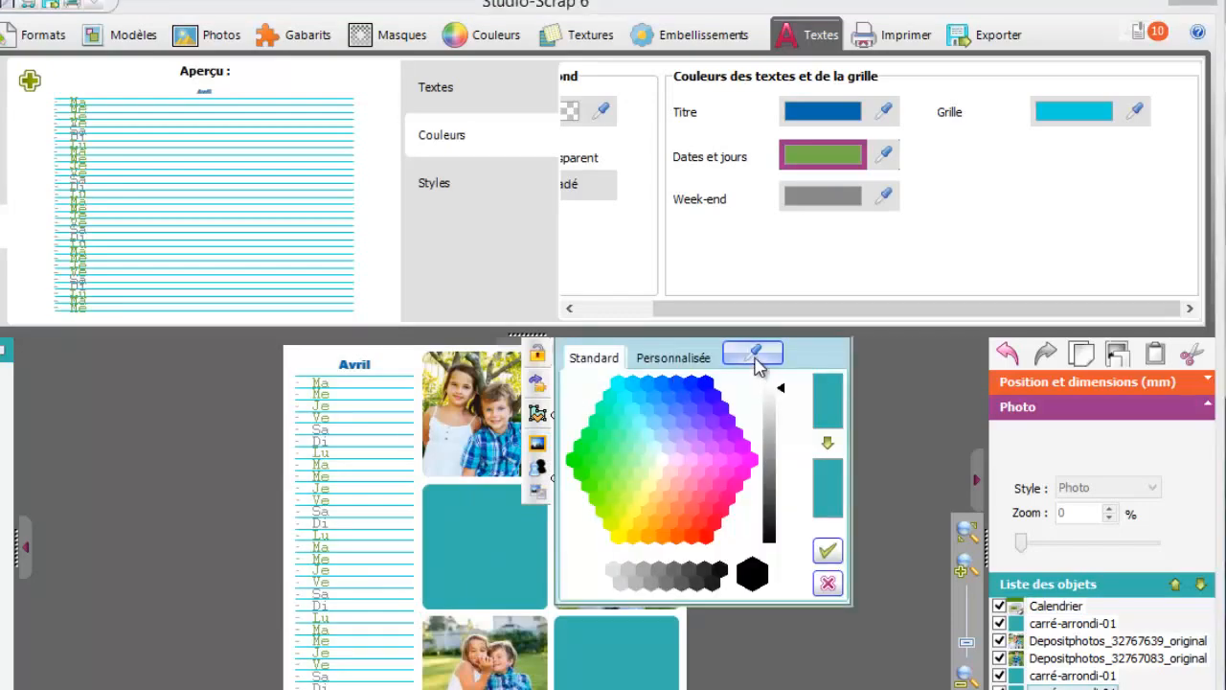
click(757, 359)
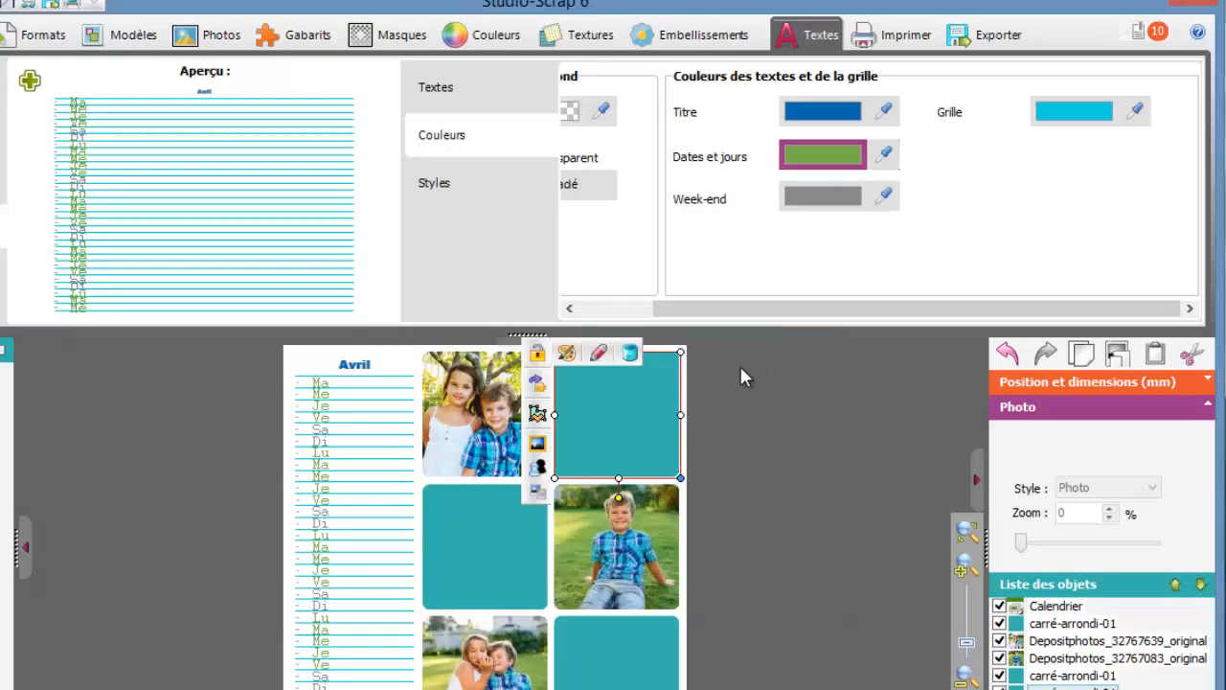
click(804, 115)
Recolour the teal square in the middle of the grid with the green sampled from the calendar's dates and days colour
click(487, 537)
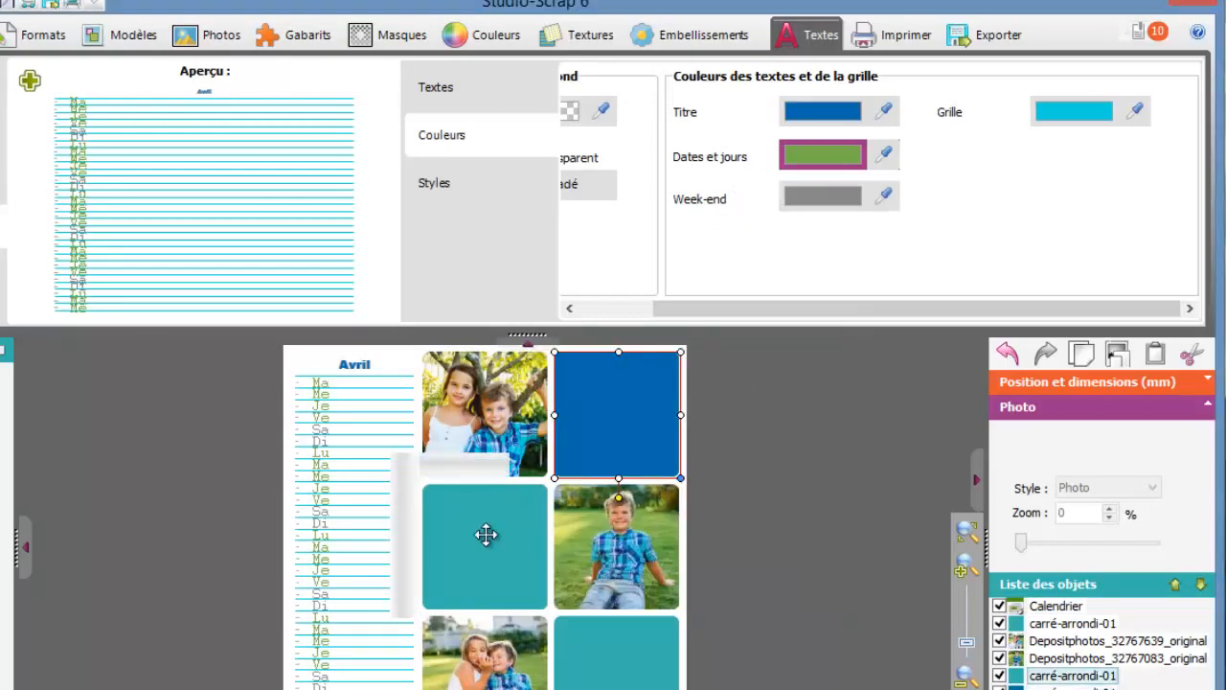
click(433, 467)
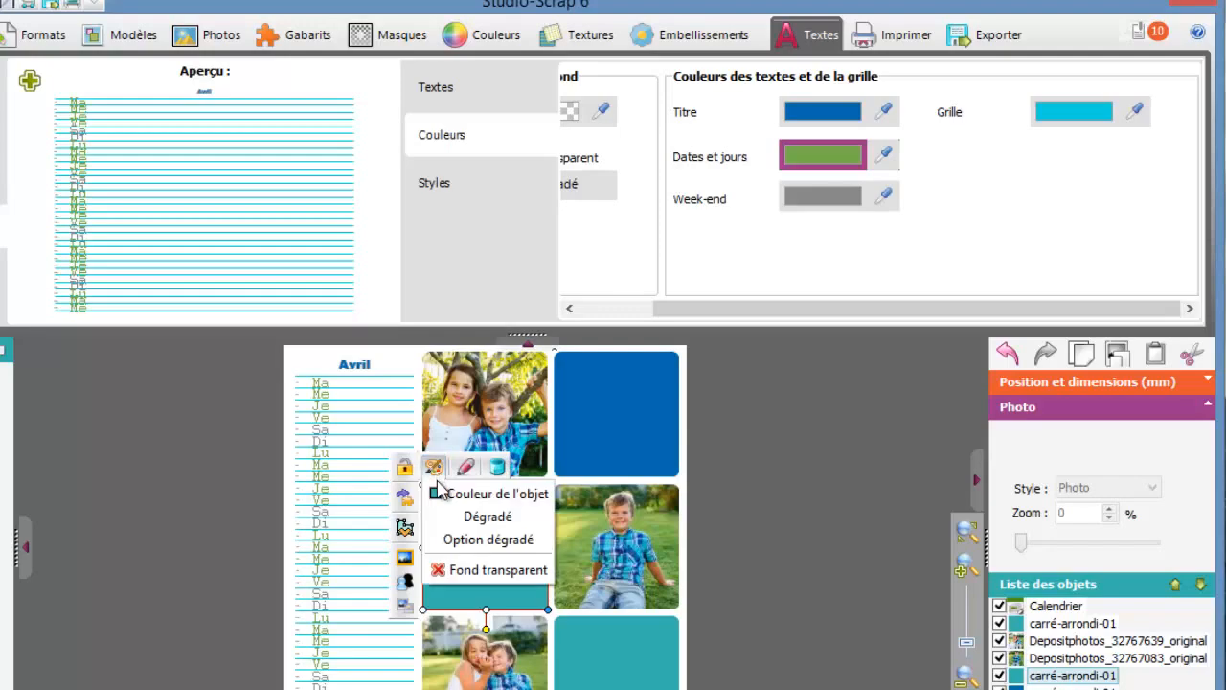
click(445, 489)
click(755, 353)
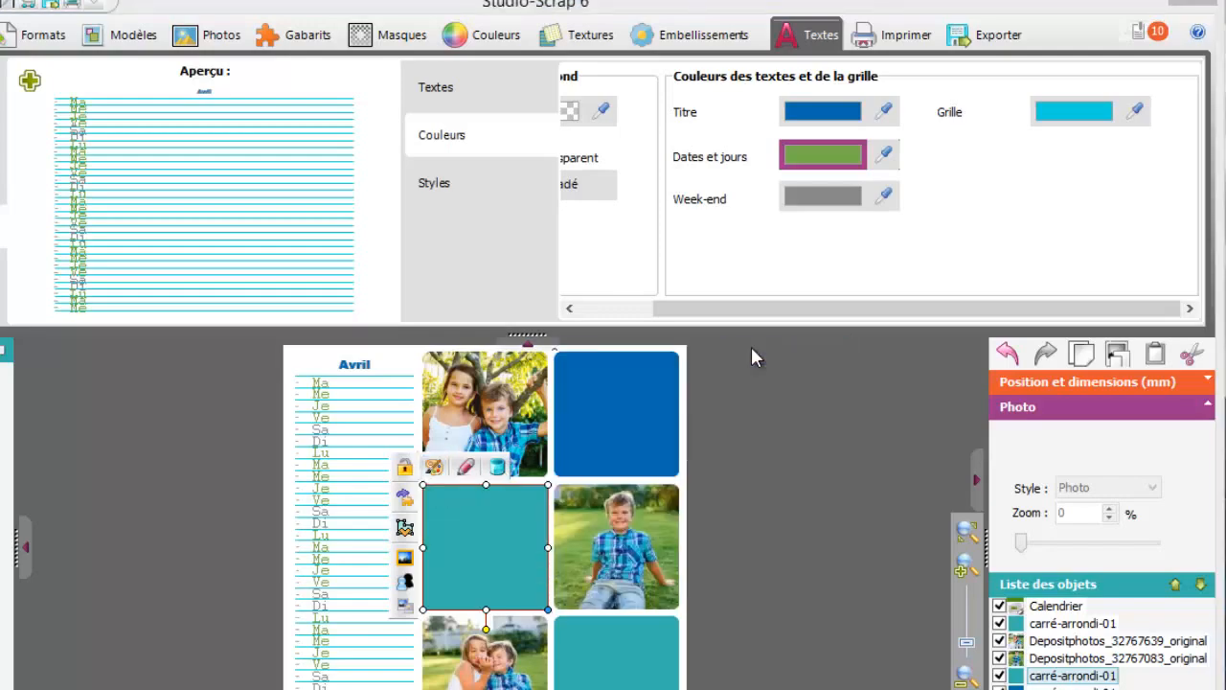
click(829, 158)
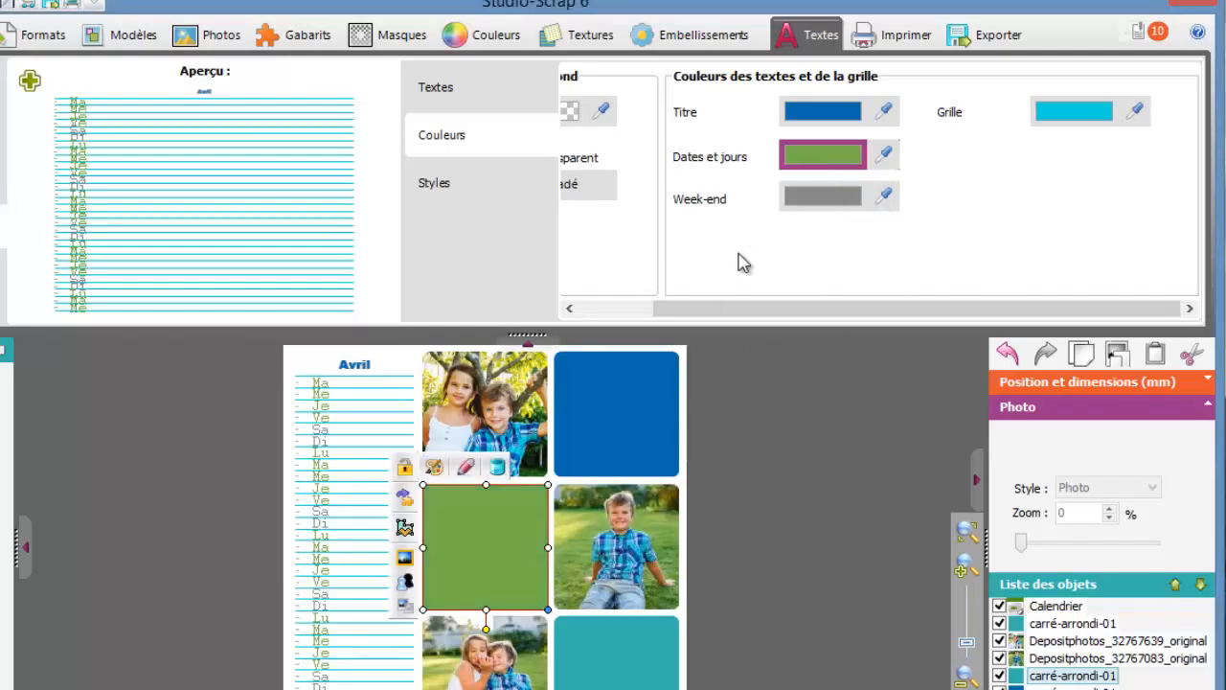
Recolour the remaining teal square at the lower right of the grid in the light blue of the calendar's grid lines
click(596, 684)
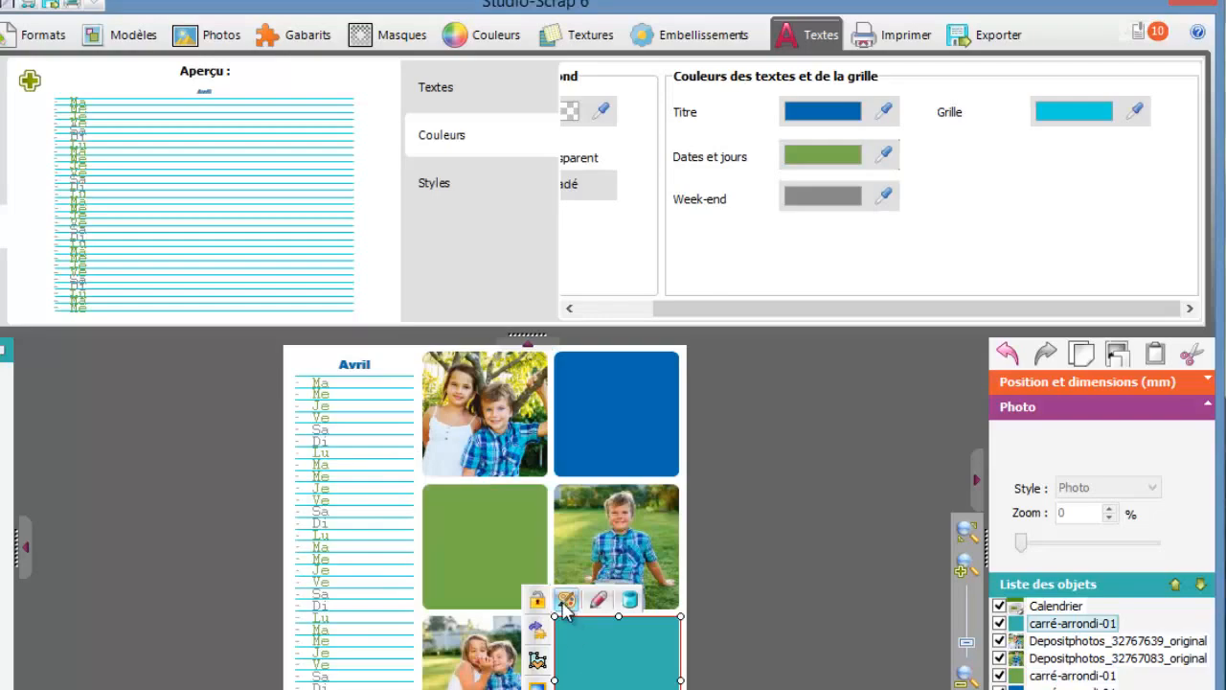
click(566, 600)
click(577, 627)
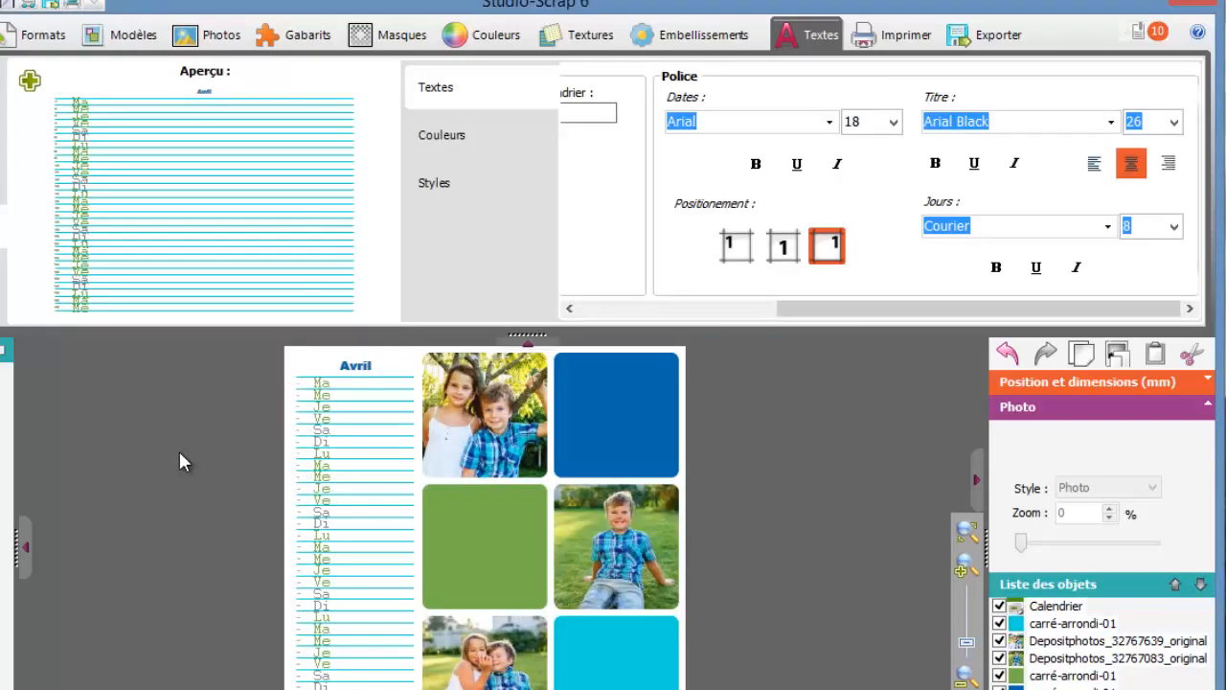
Set the Avril calendar's dates to size 22 in the Alamain font
click(323, 406)
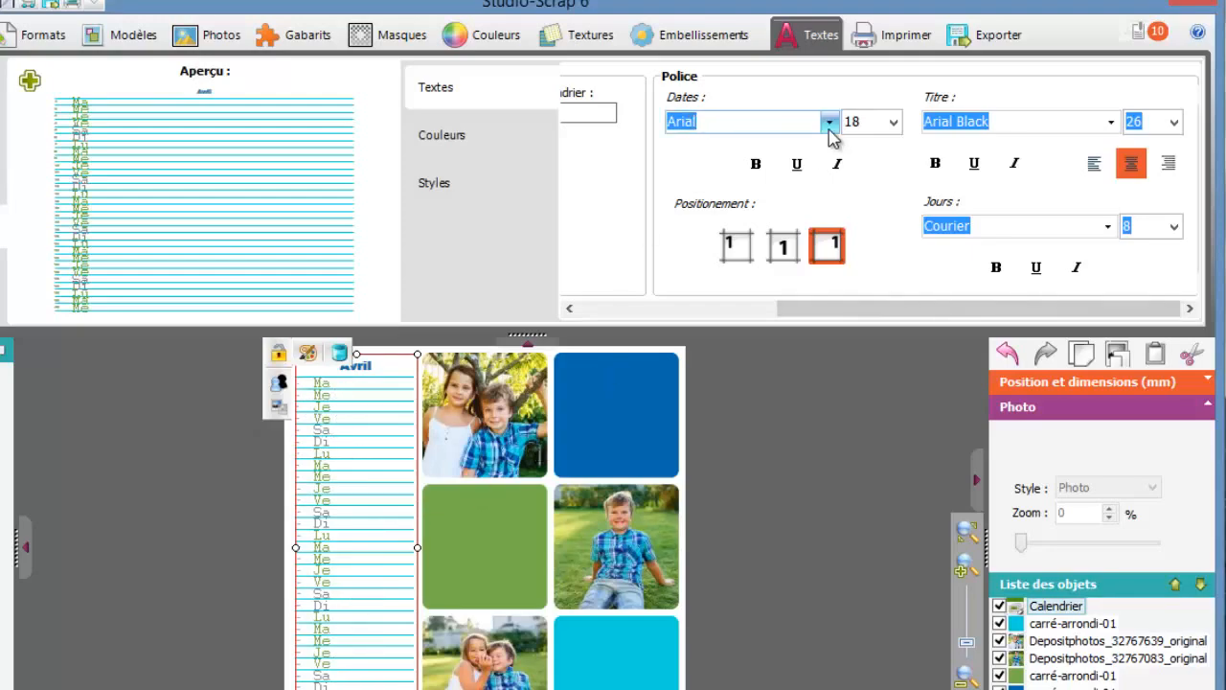
click(892, 122)
click(853, 180)
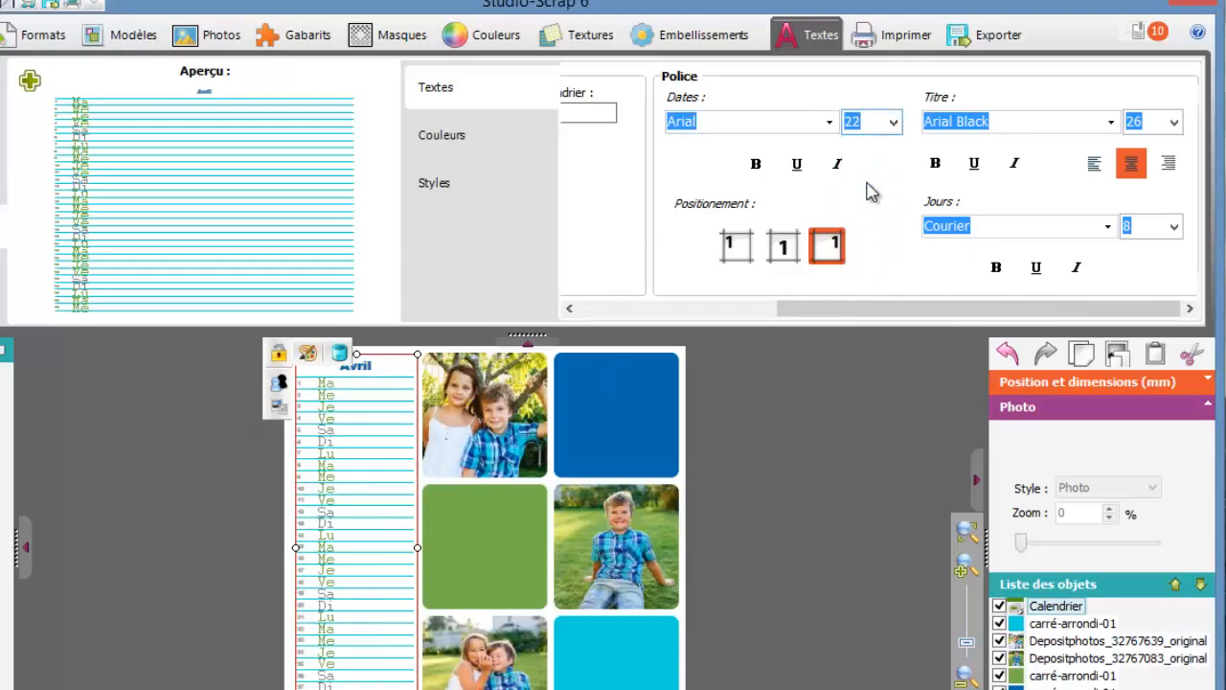
click(777, 122)
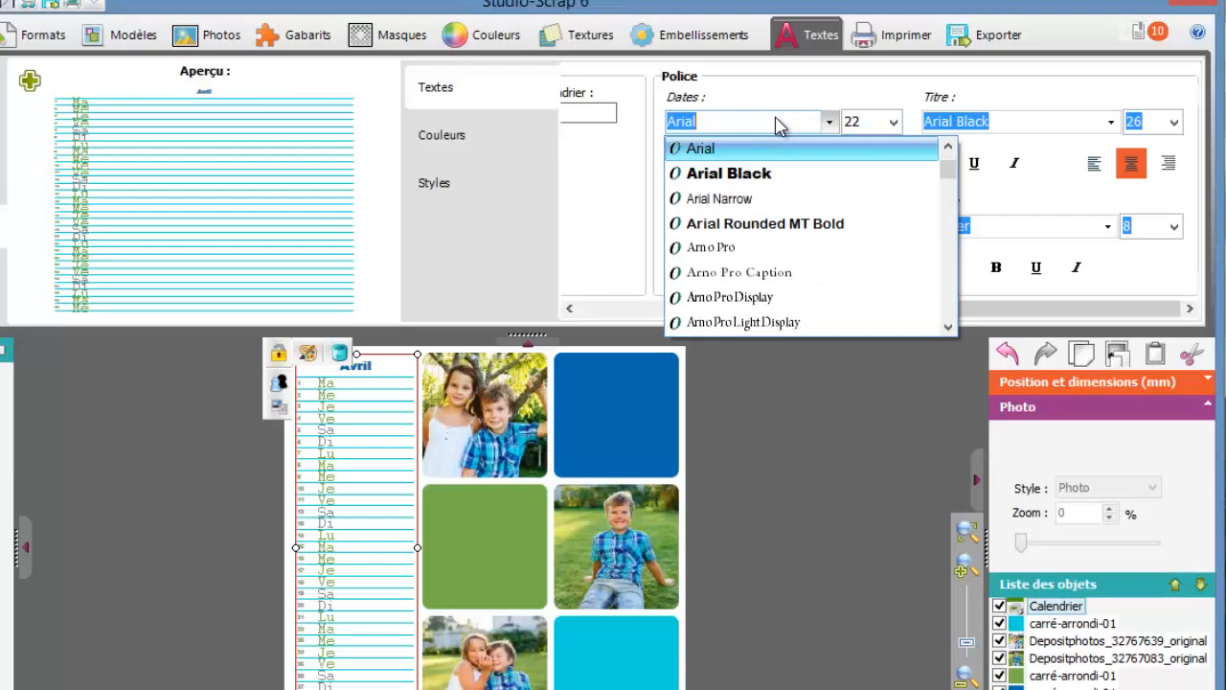
text(alamain)
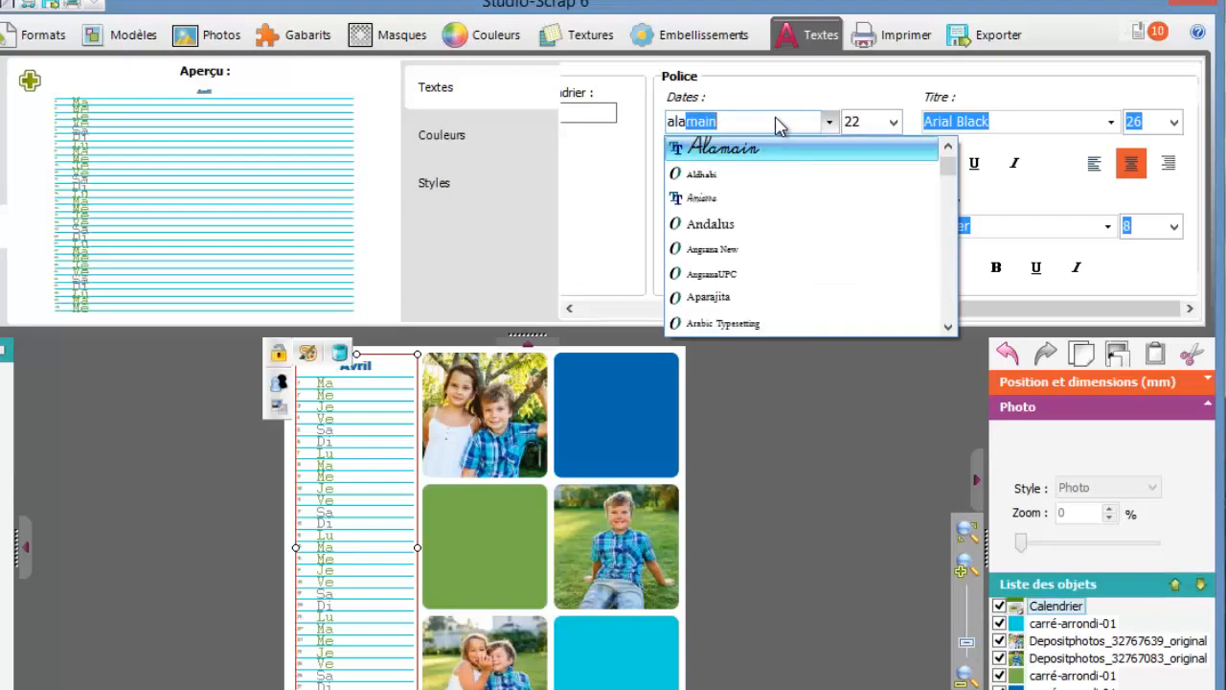
key(Return)
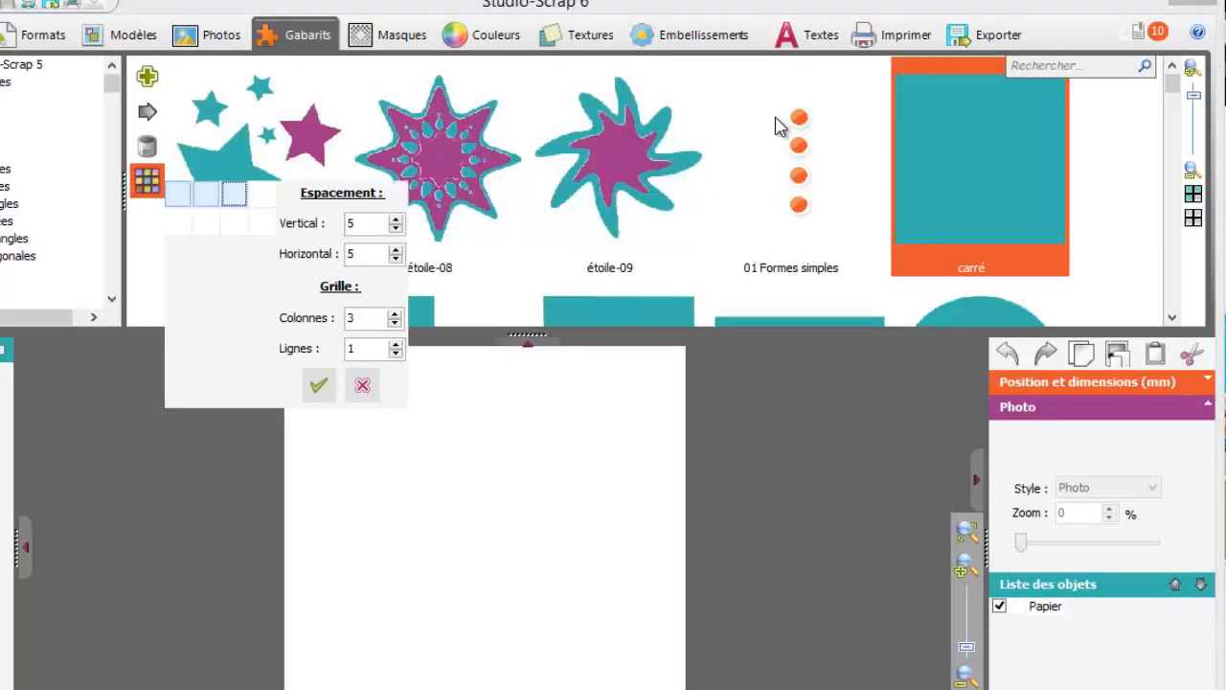
Add a grid of squares with 3 columns, 1 row and spacing 5, and move it down to 197 mm below the page's upper edge
key(Return)
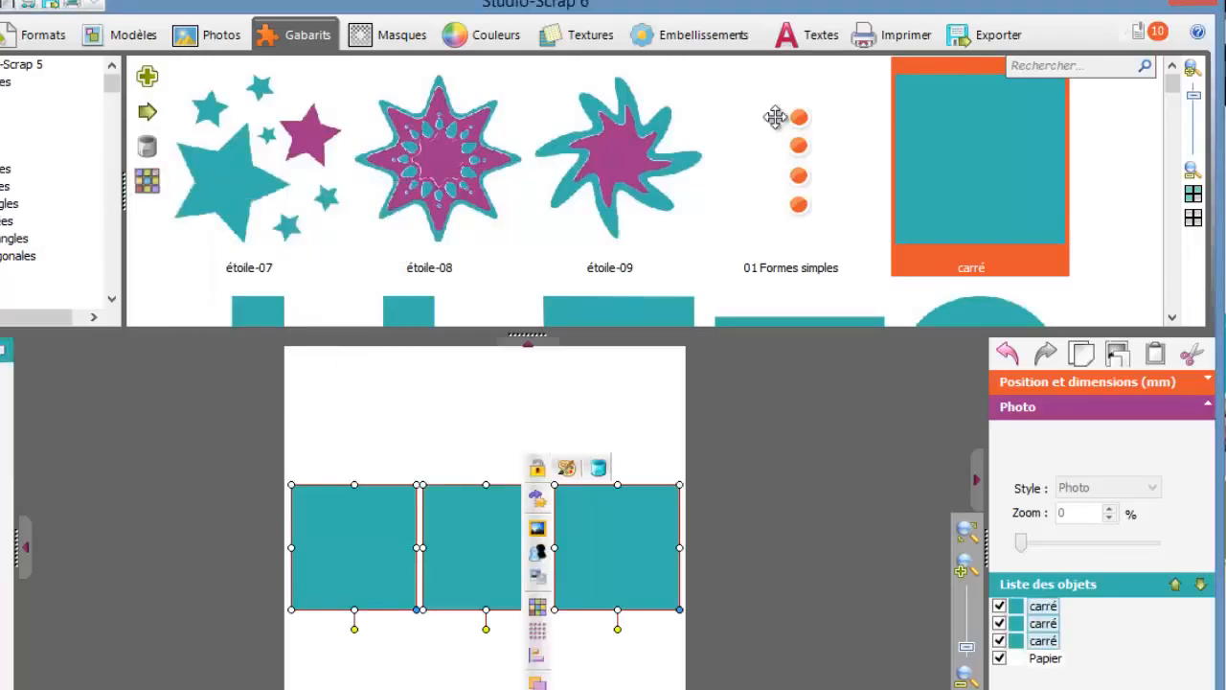
drag(486, 547, 488, 674)
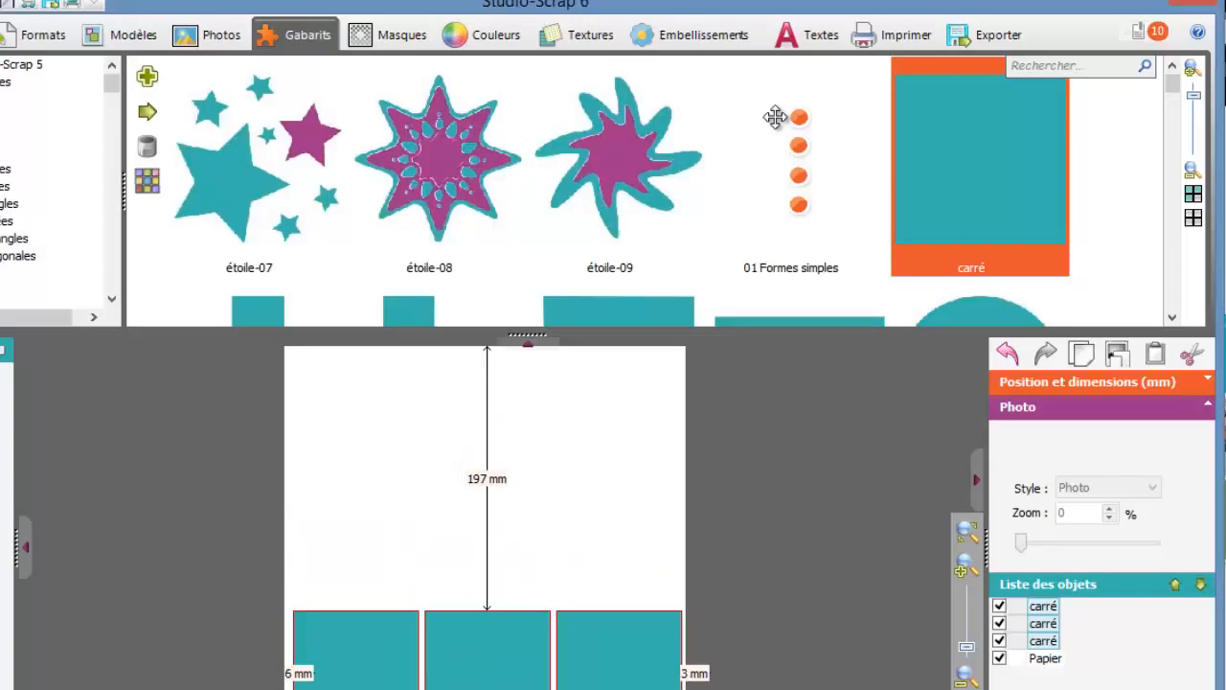
key(Left)
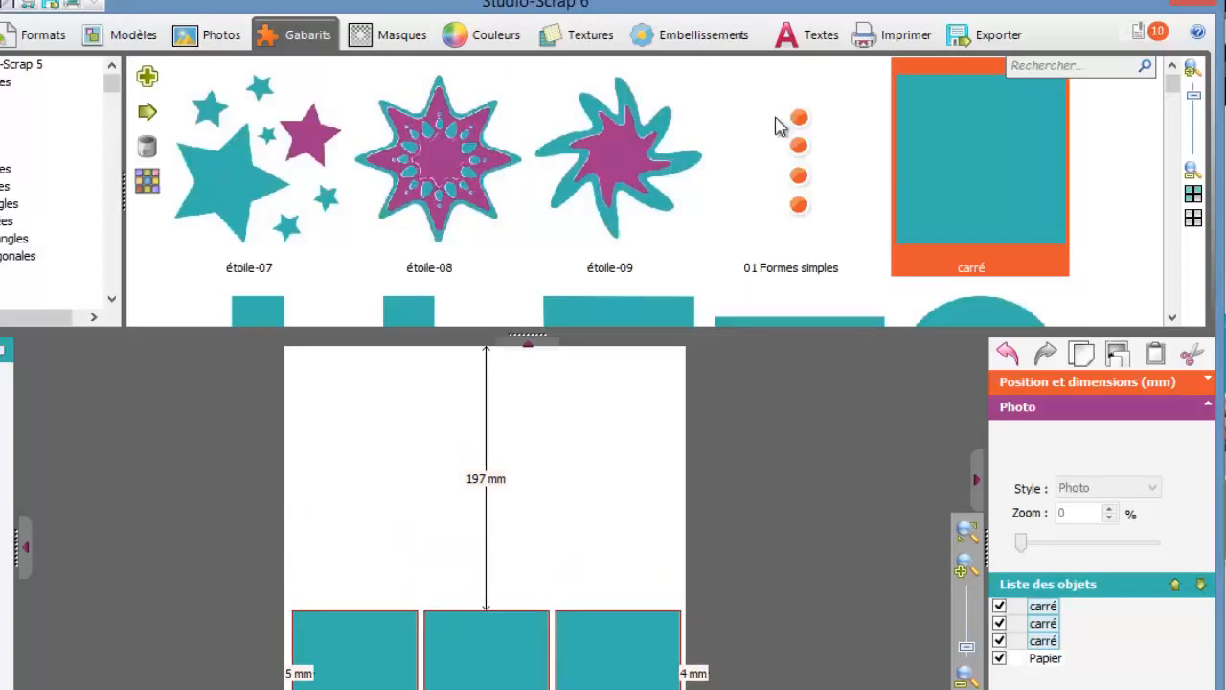
key(Escape)
Fill the three squares, left to right, with the photos Depositphotos_4213218, Depositphotos_4213270 and Depositphotos_4342767
click(354, 649)
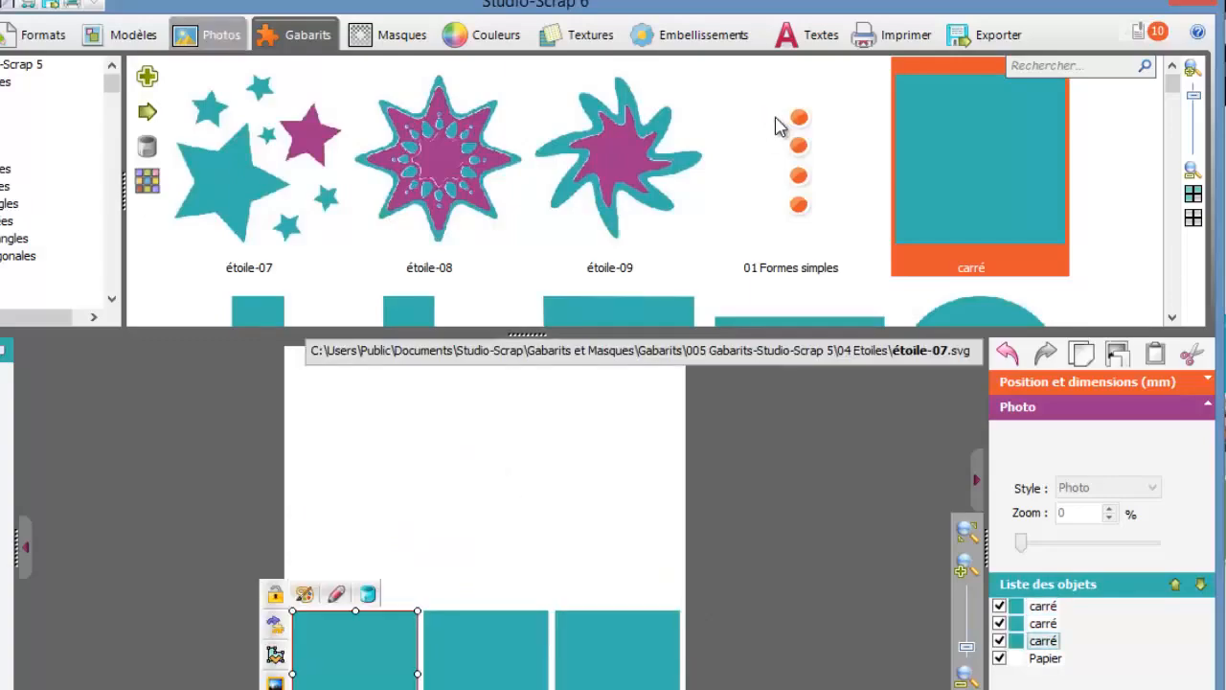
click(207, 34)
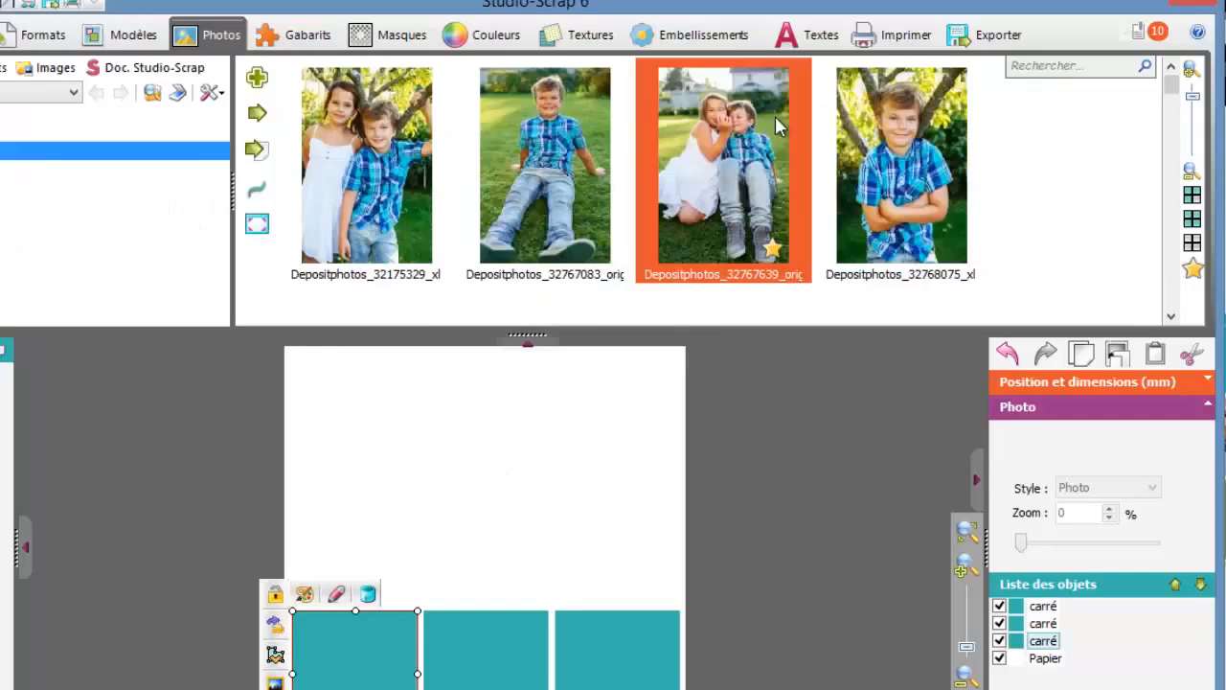
scroll(775, 116, down, 5)
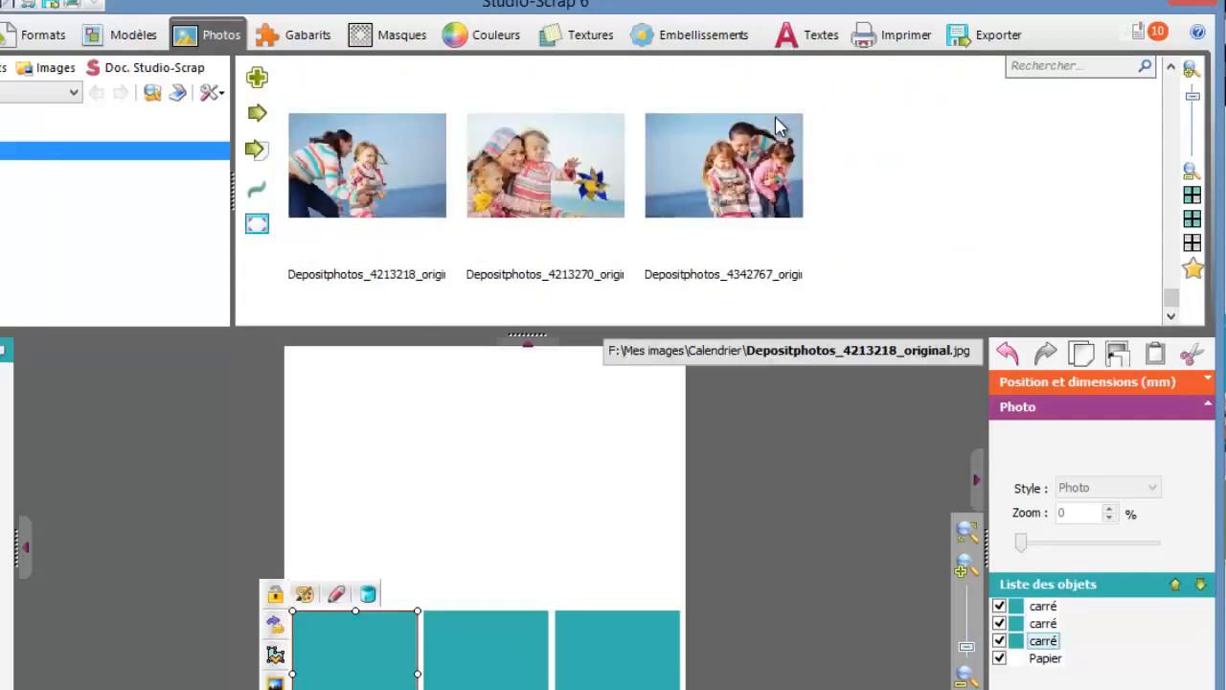
drag(367, 164, 355, 650)
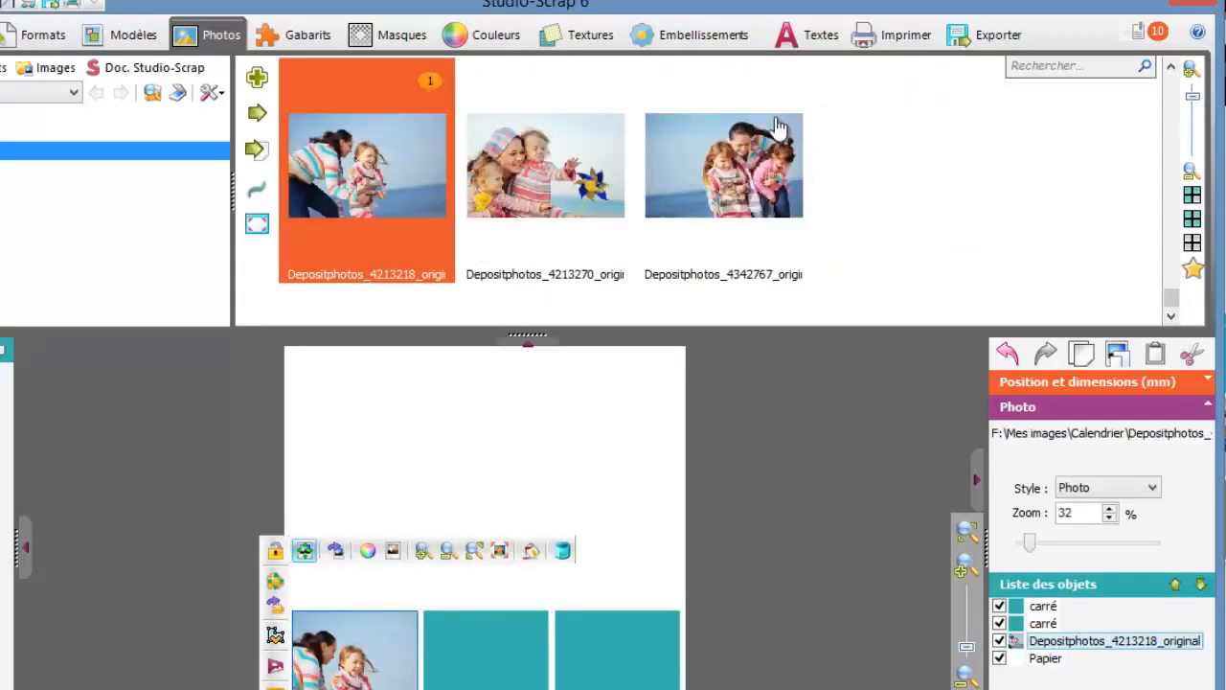
drag(545, 165, 486, 650)
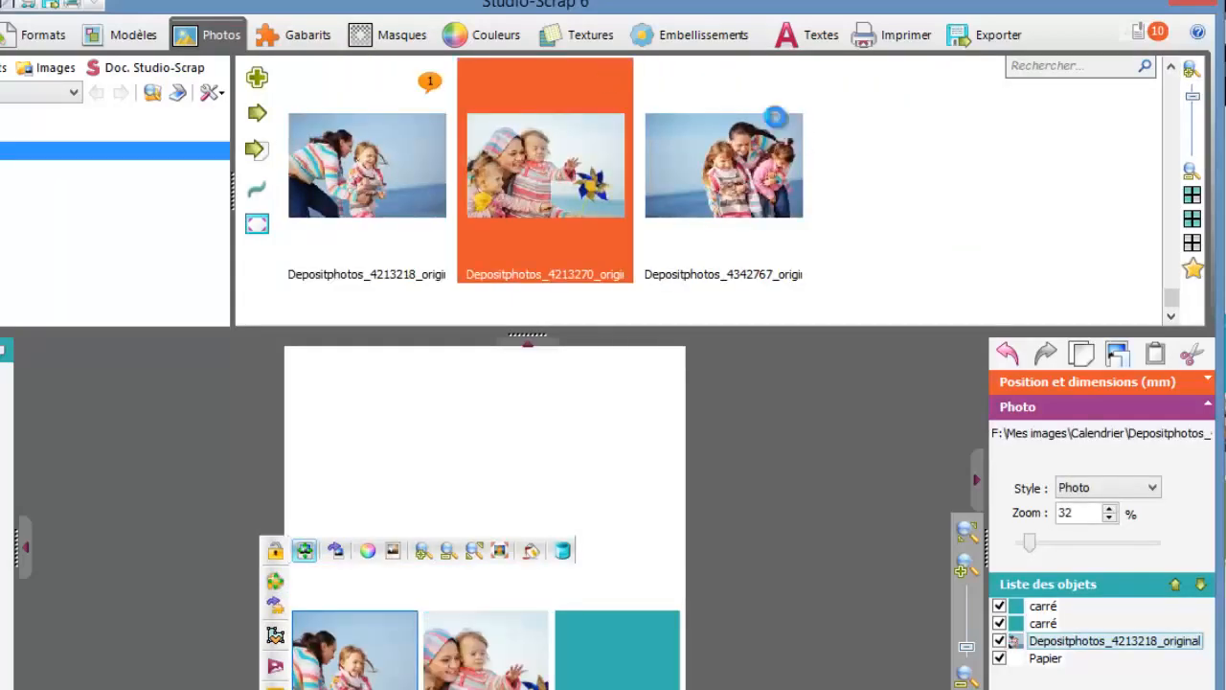
drag(776, 122, 617, 650)
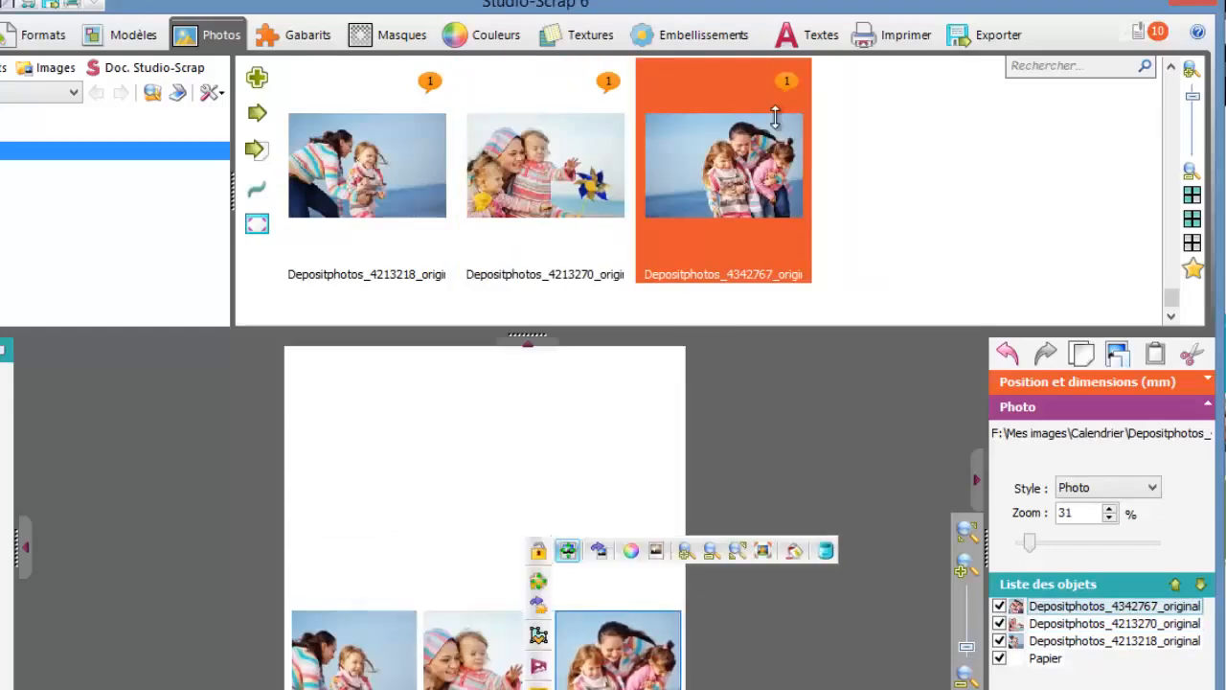
Add the round template "rond", enlarge it and place it over the page's upper-left corner, partly off the page
click(295, 34)
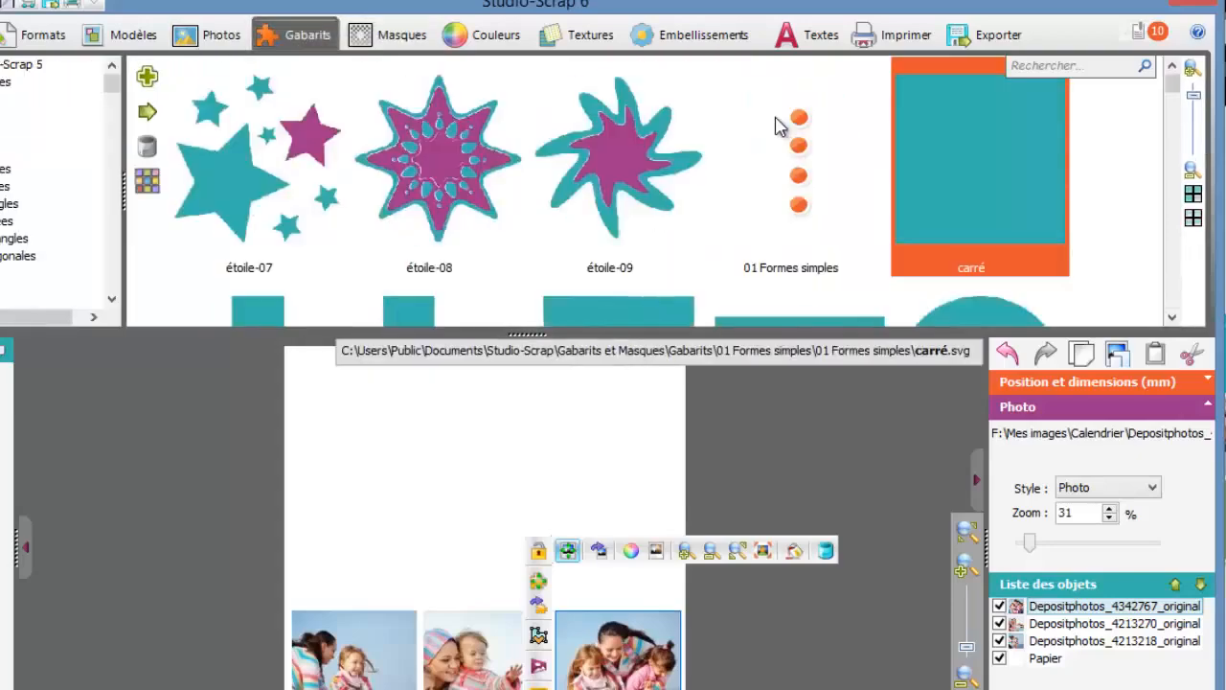
scroll(970, 163, down, 2)
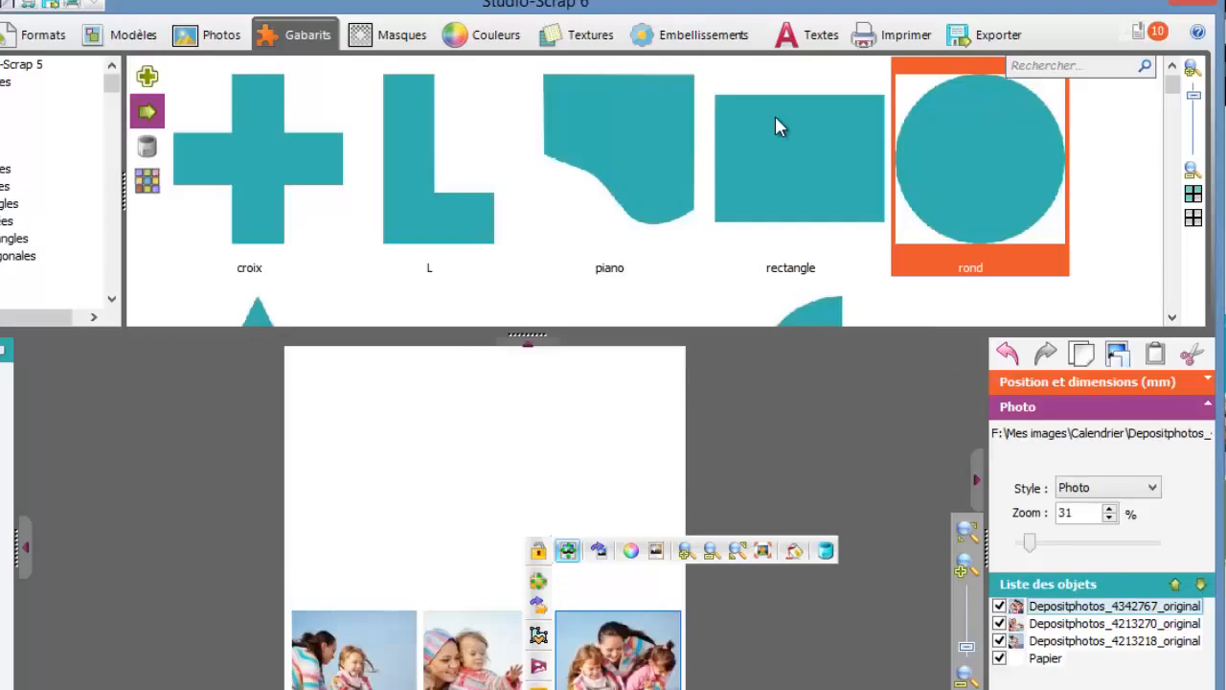
click(147, 77)
drag(484, 545, 349, 403)
drag(399, 453, 461, 513)
mouse_move(379, 432)
mouse_down()
mouse_move(276, 356)
mouse_move(300, 363)
mouse_up()
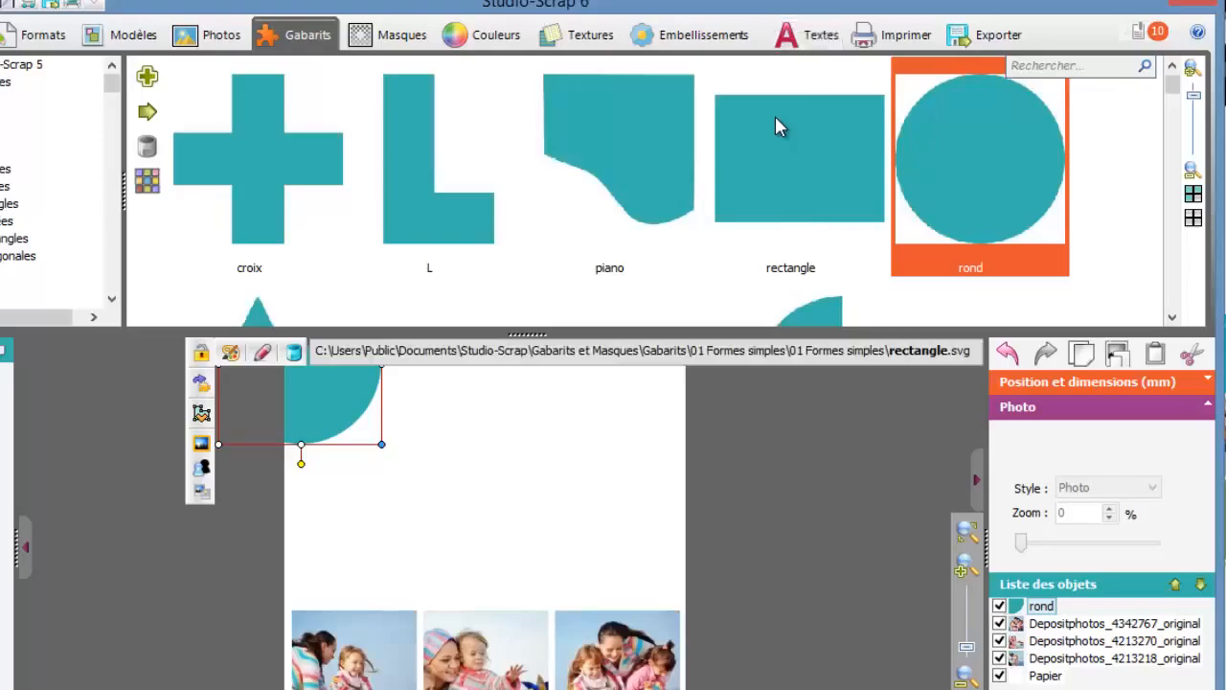
Set the Avril calendar's type to Grille and turn off Jours complets to abbreviate the day names
click(813, 34)
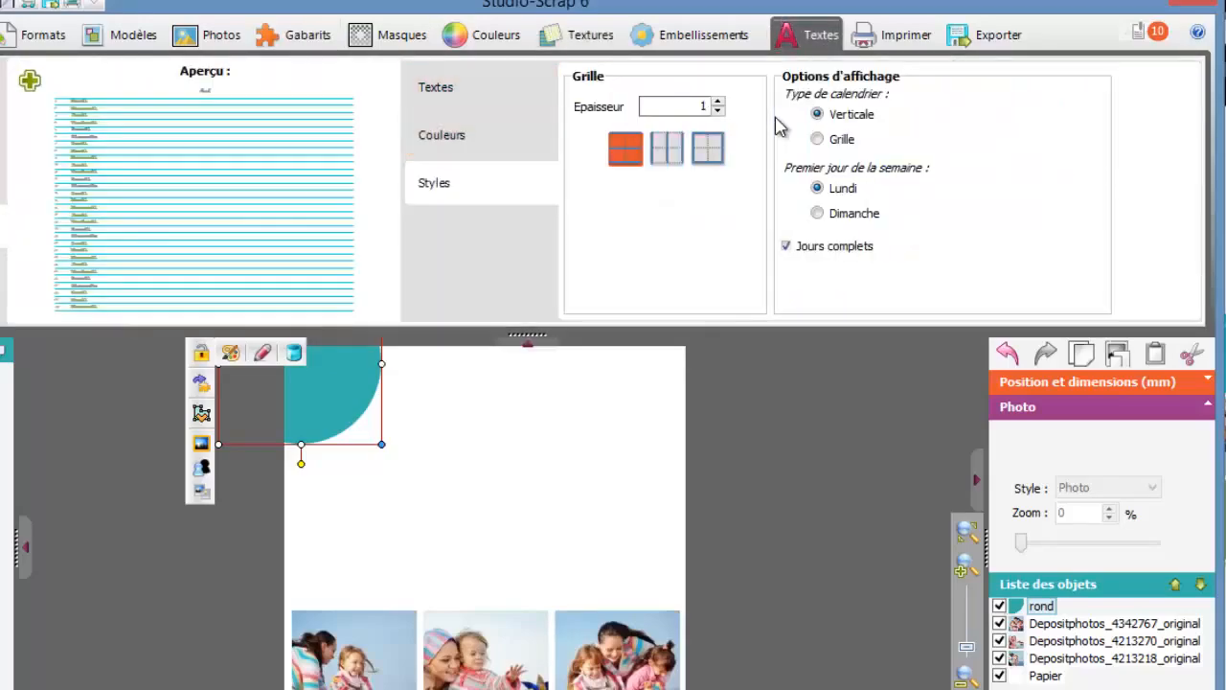
key(Down)
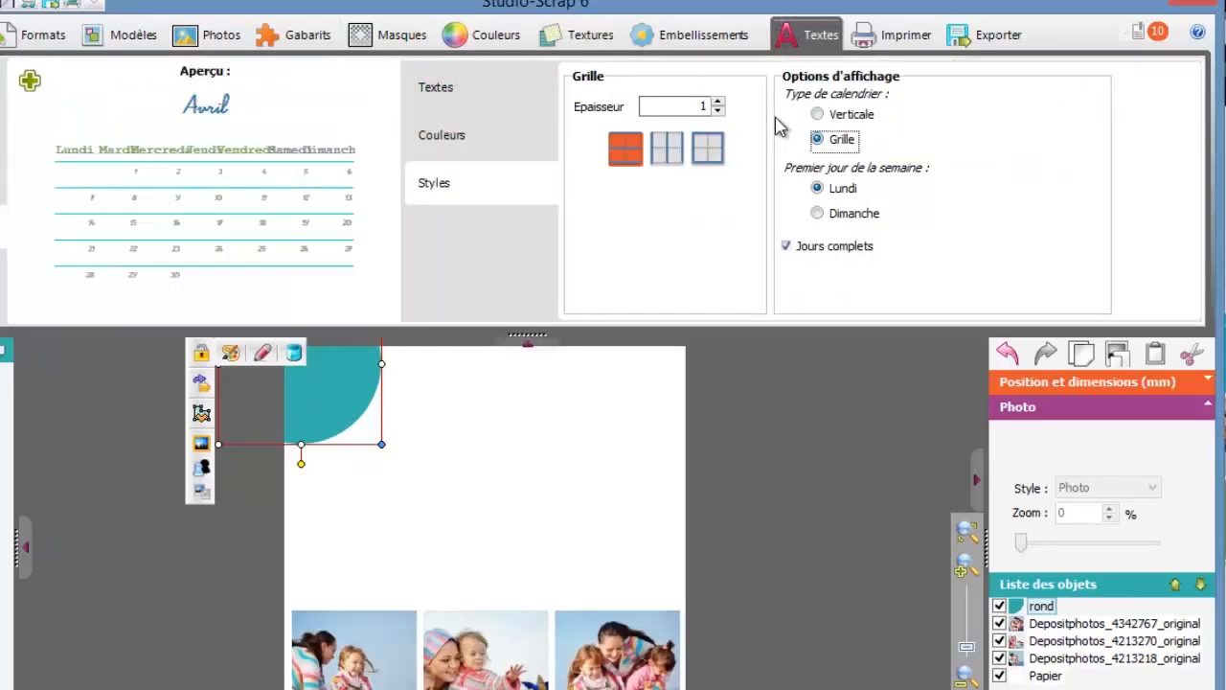
key(Tab)
key(space)
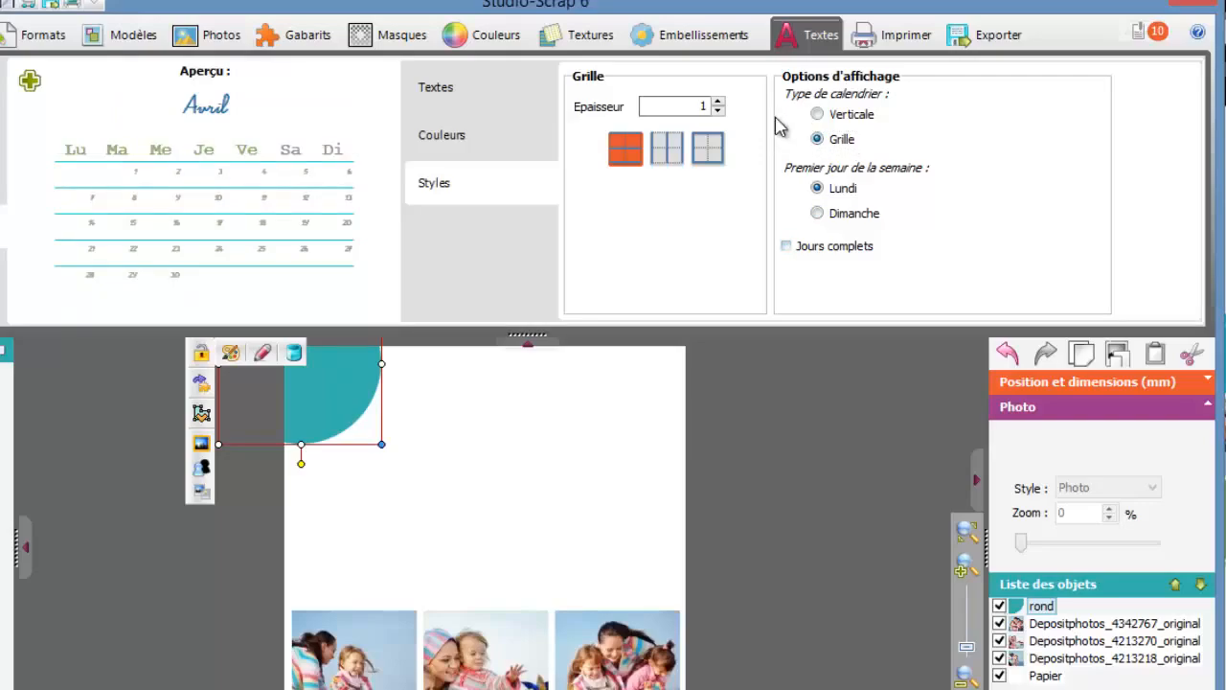
Colour the calendar with photo samples: red for title, dates and days, blue for the weekend, yellow for the grid lines
key(Up)
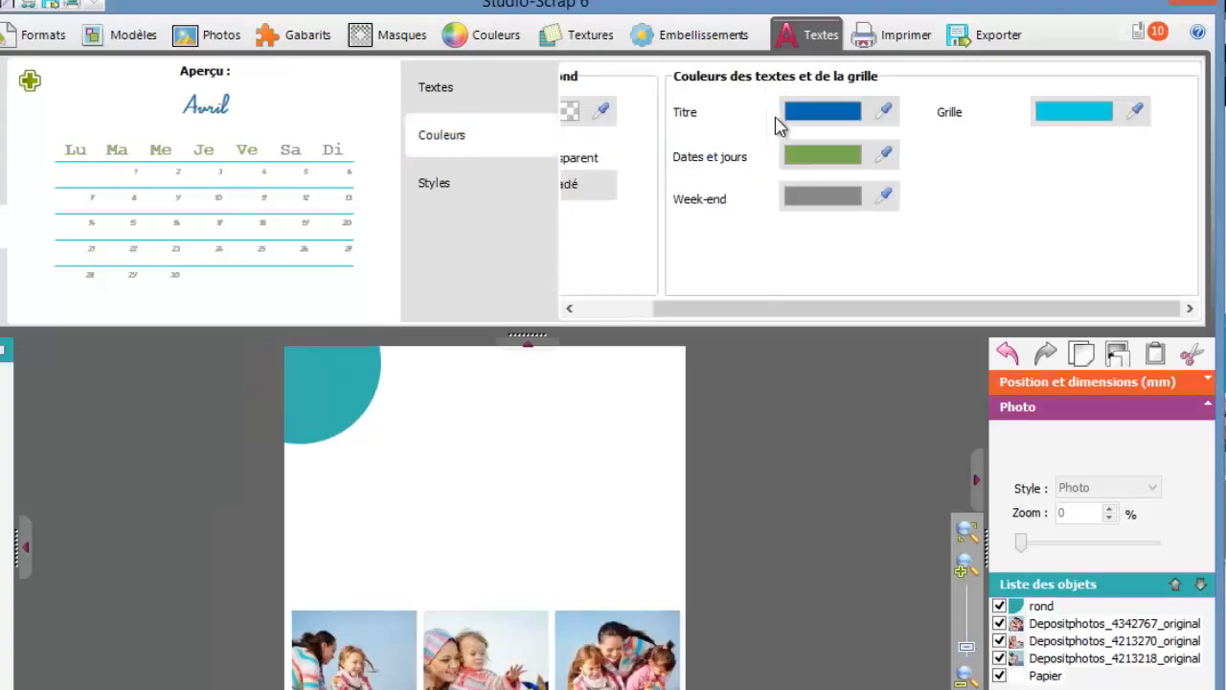
click(883, 111)
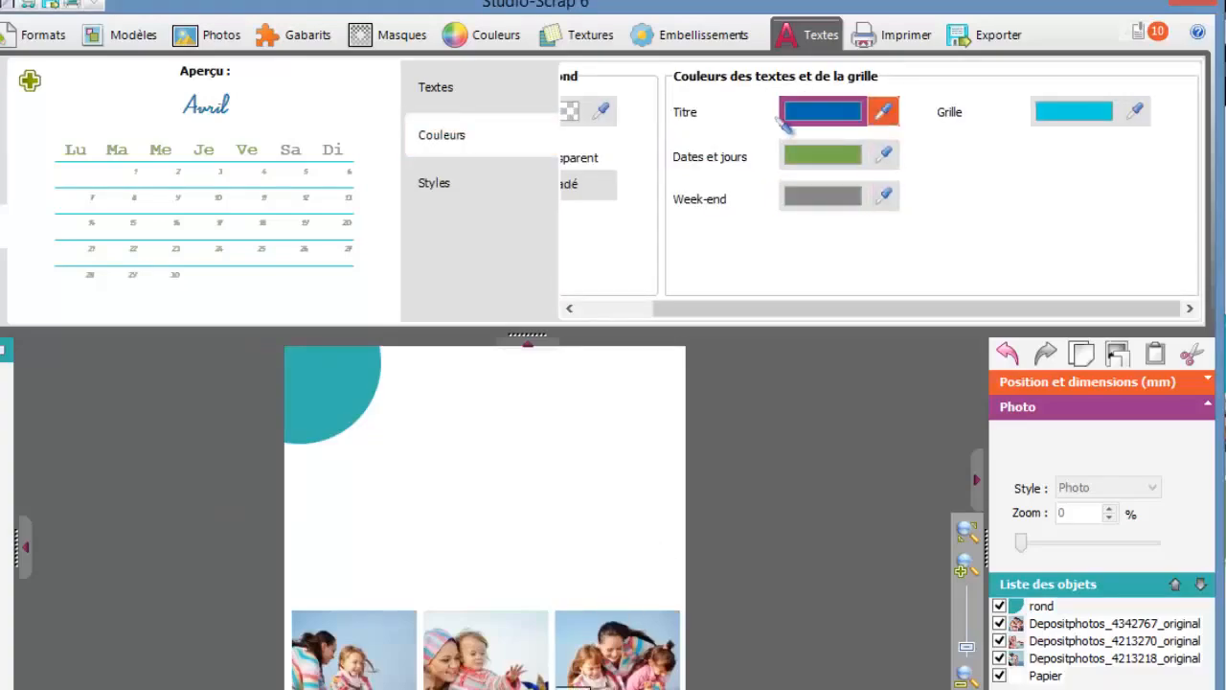
click(781, 125)
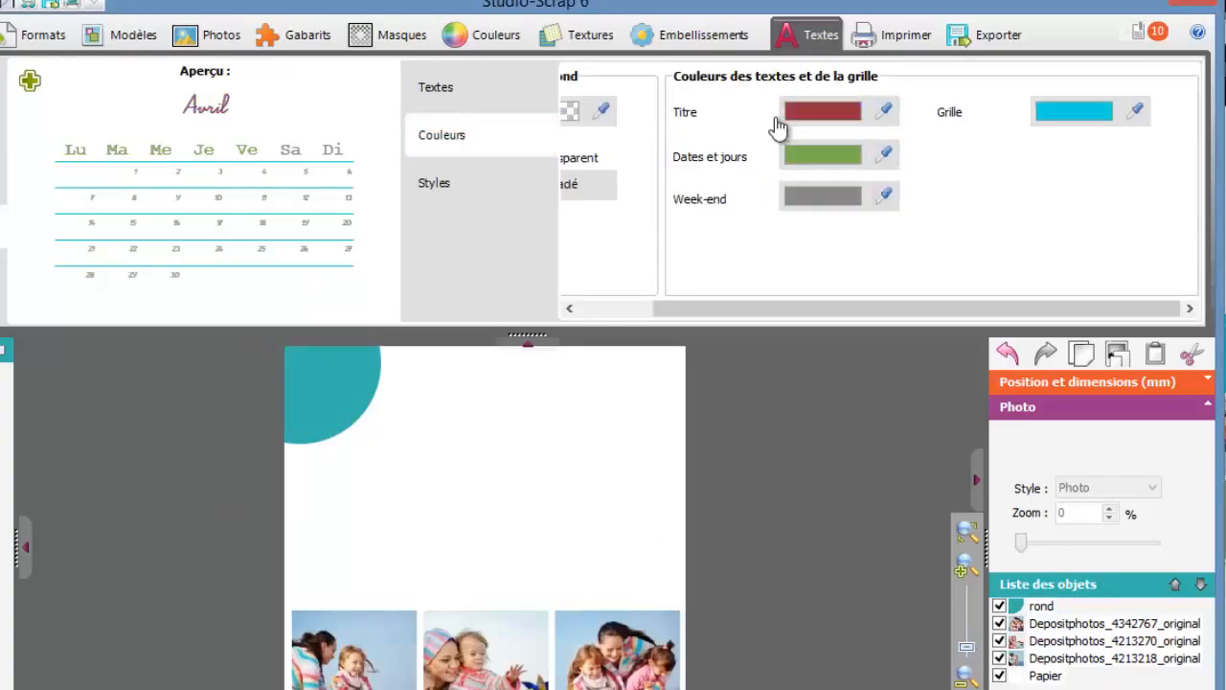
drag(776, 123, 824, 154)
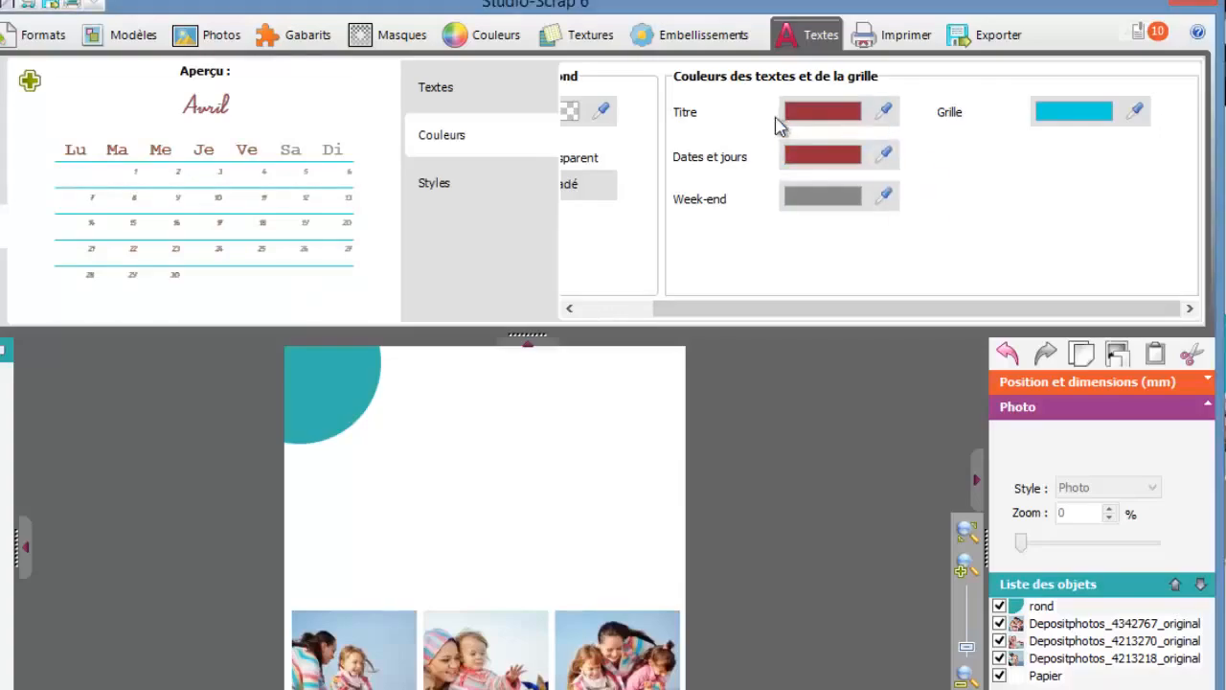
click(884, 196)
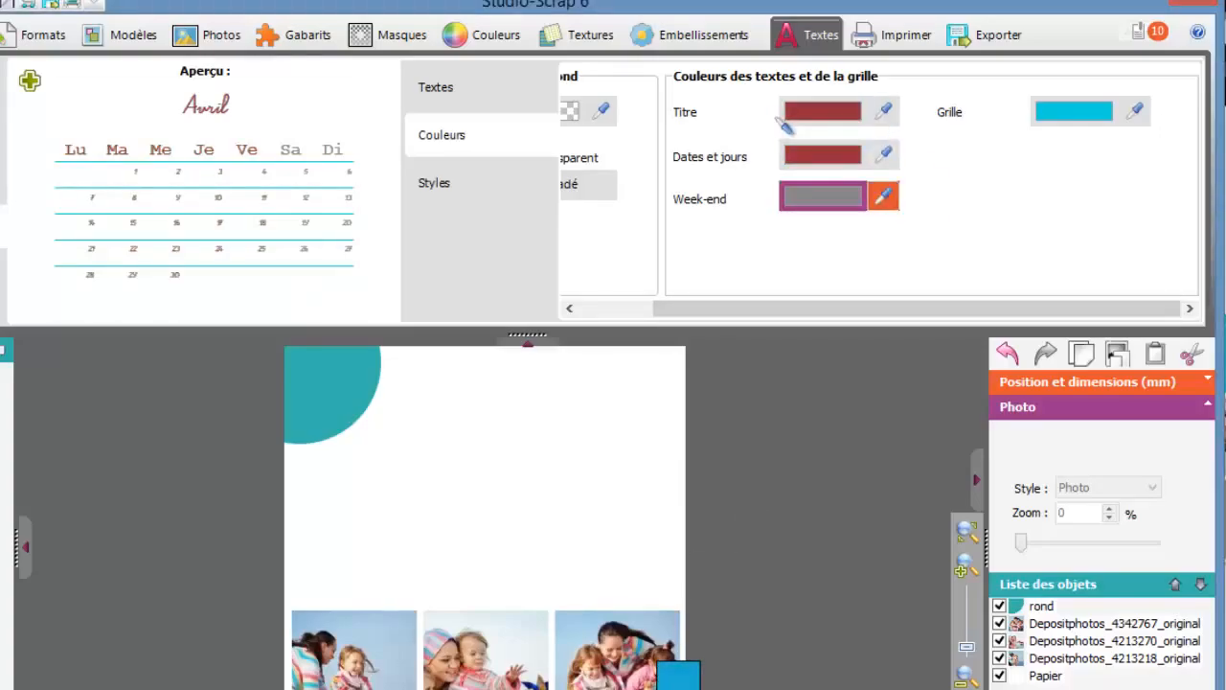
click(781, 126)
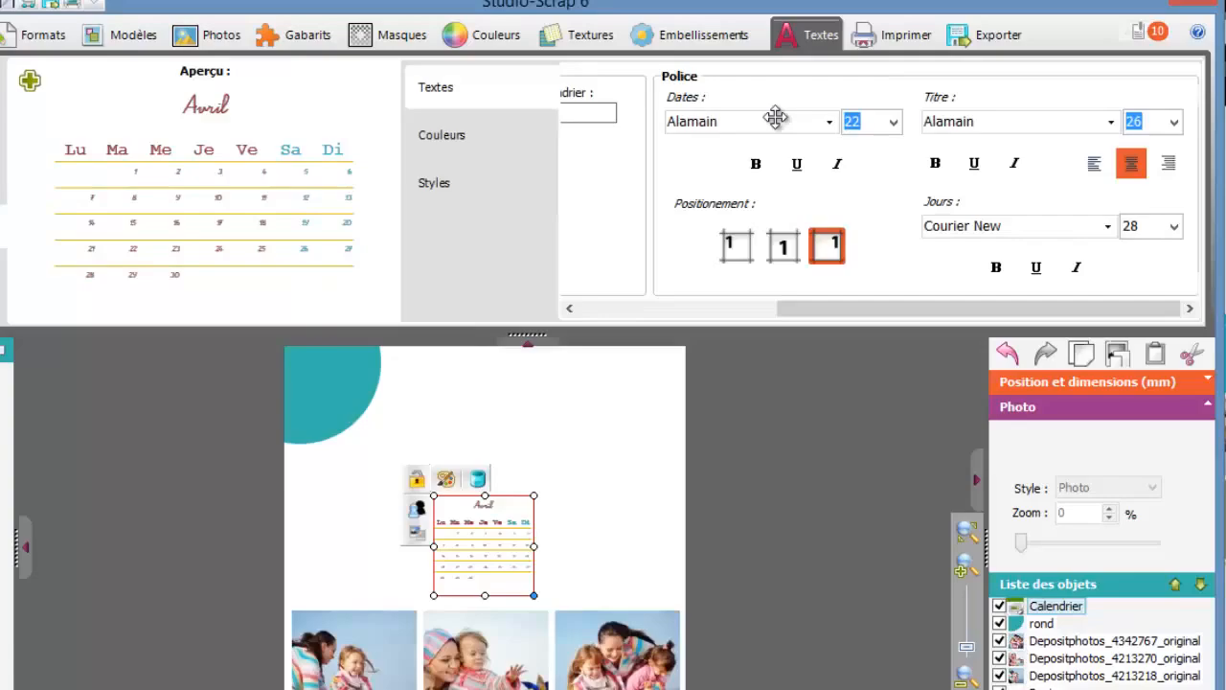
Stretch the calendar placed on the page to about 2 mm from its left and 12 mm from its right edge, ending just above the photos
mouse_move(484, 545)
mouse_down()
mouse_move(342, 465)
mouse_move(338, 493)
mouse_move(670, 493)
mouse_up()
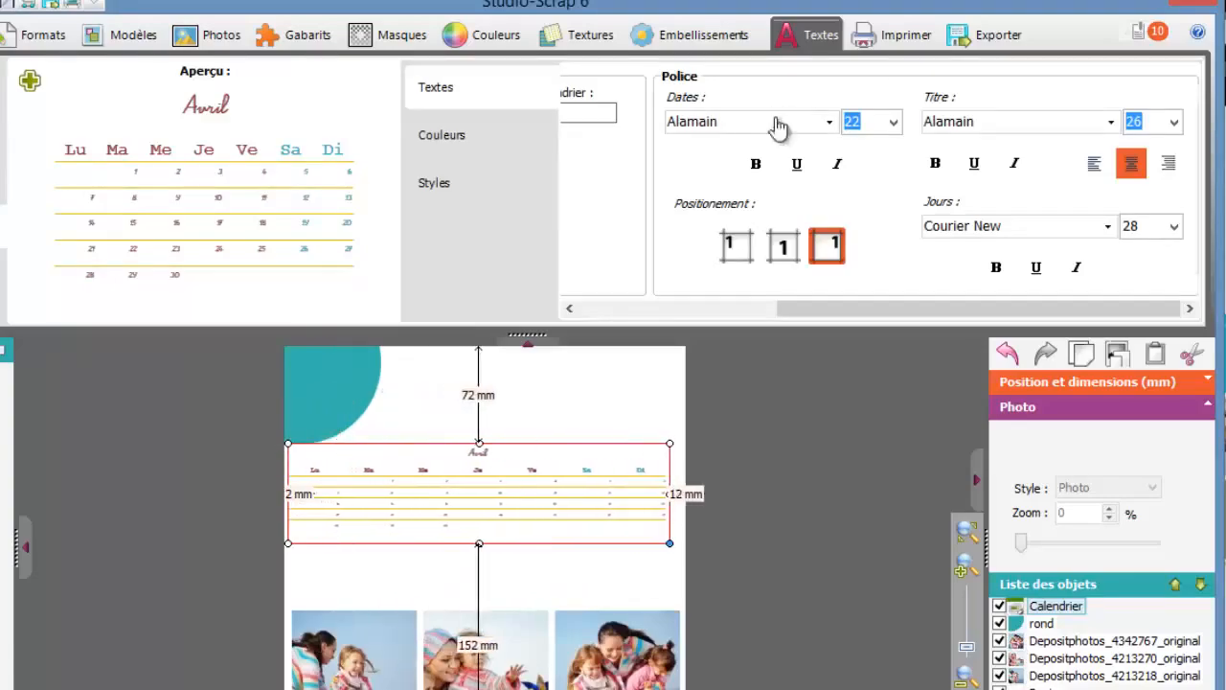
drag(479, 582, 479, 600)
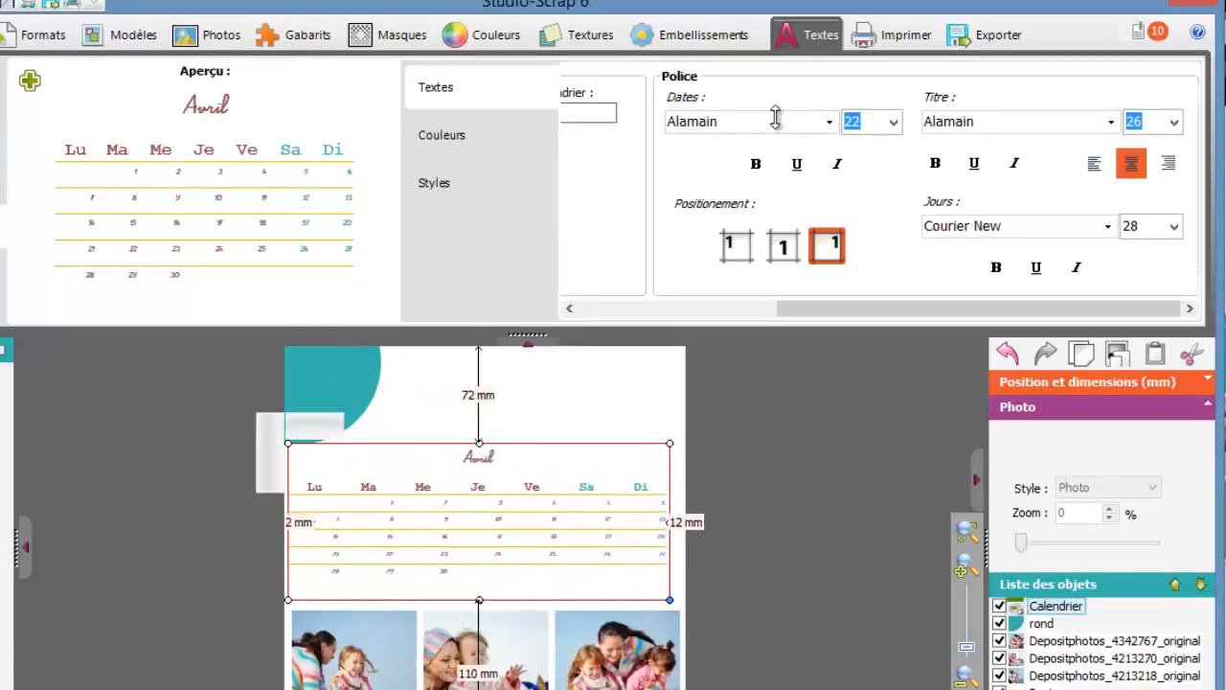
mouse_move(479, 443)
mouse_down()
mouse_move(479, 393)
mouse_move(479, 408)
mouse_up()
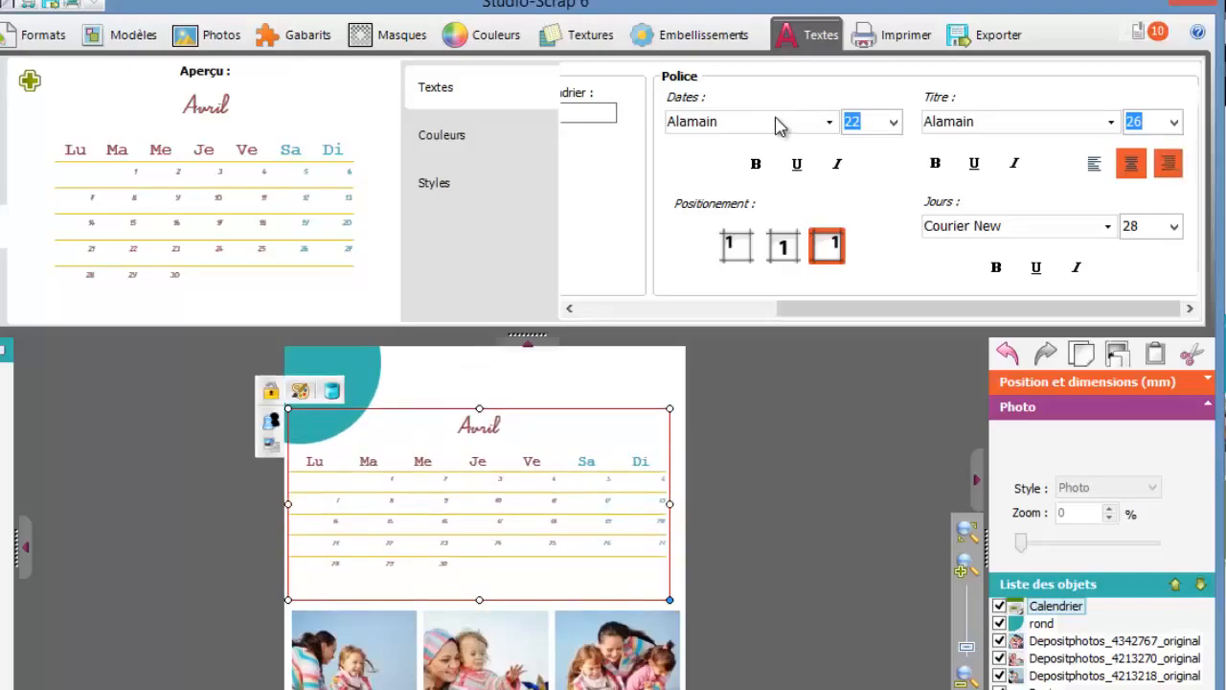
Align the calendar's Avril title to the right and set its font size to 72
click(1168, 163)
click(1174, 122)
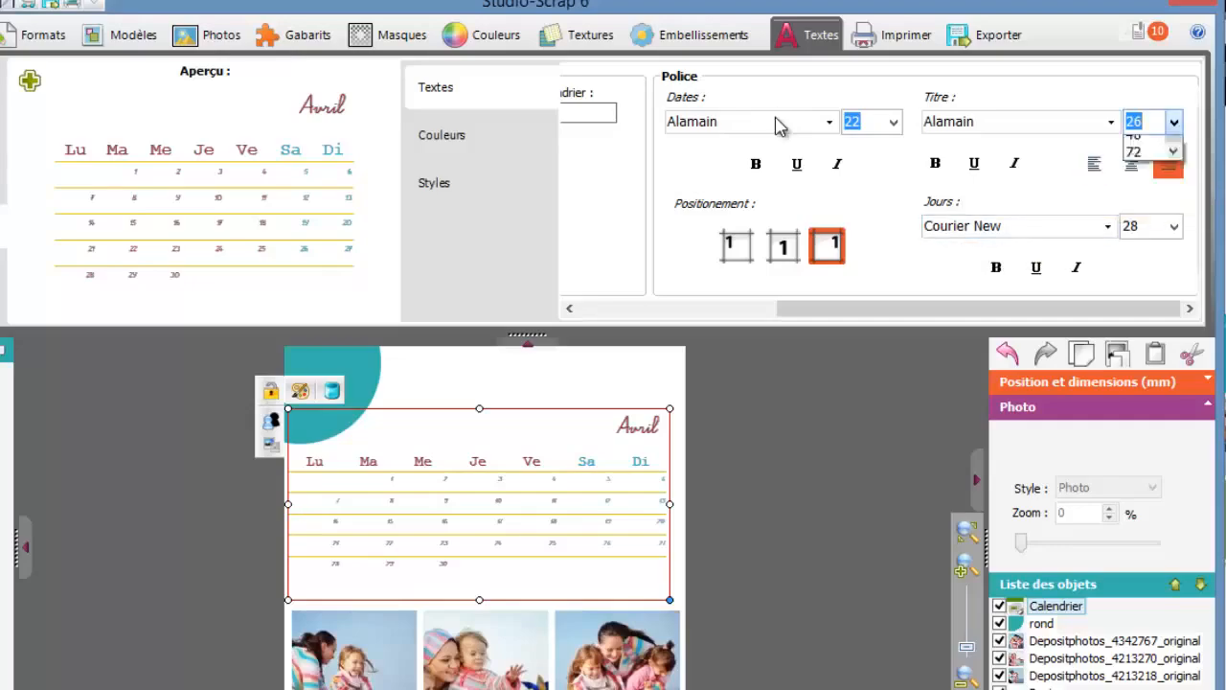
key(Down)
key(Return)
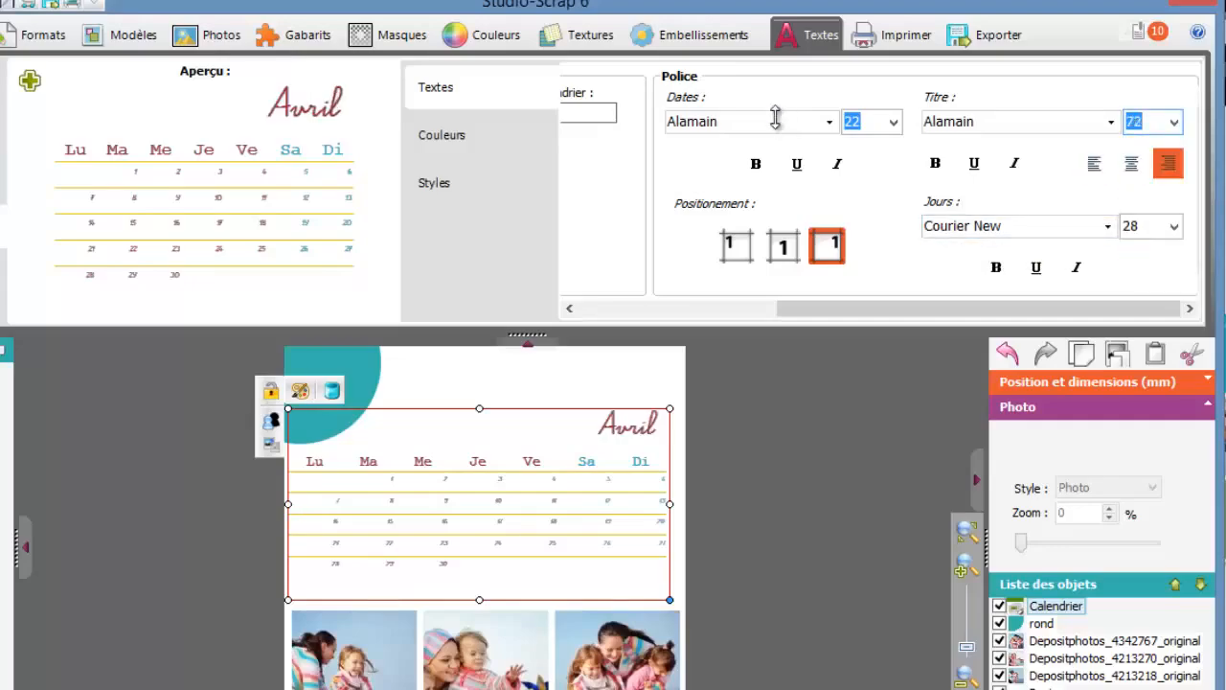